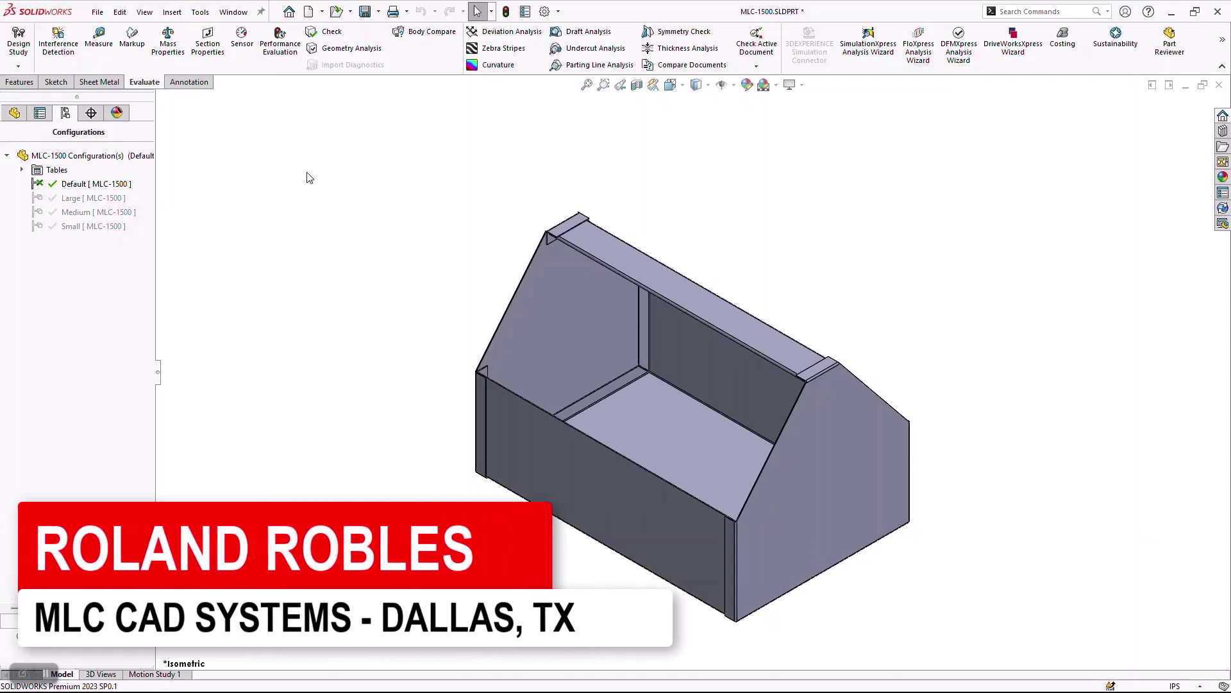
# Show the MLC-1500 tray's FeatureManager tree and save the part
pyautogui.click(21, 118)
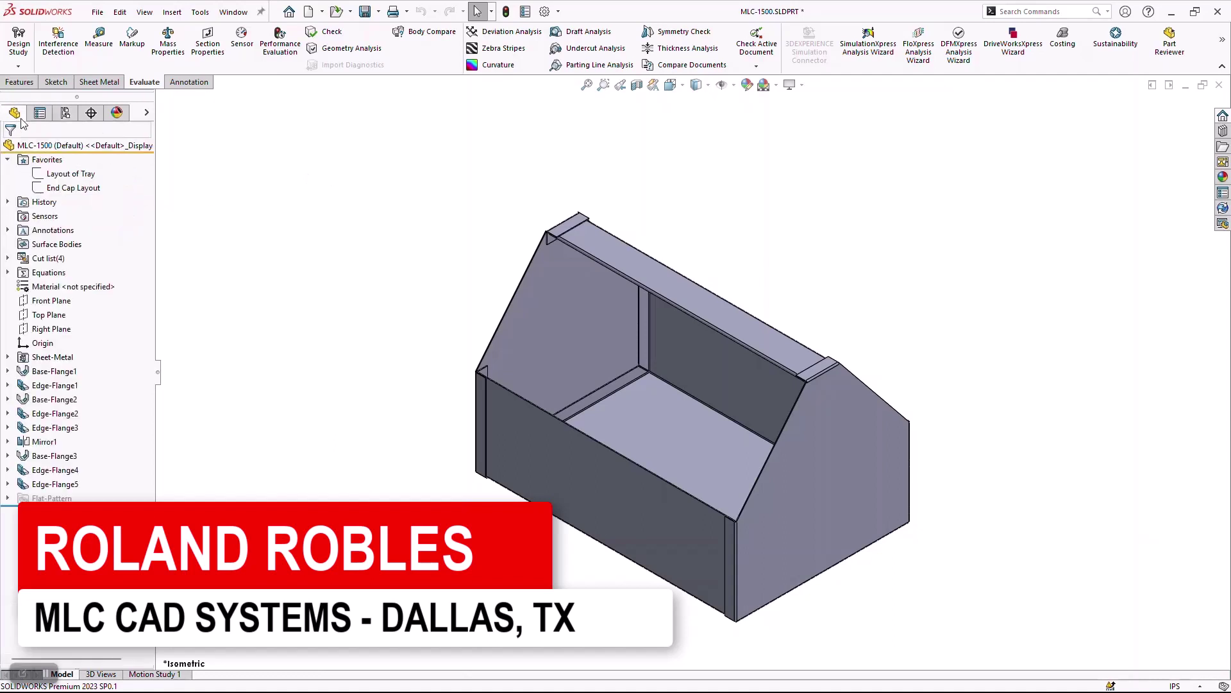
pyautogui.click(364, 12)
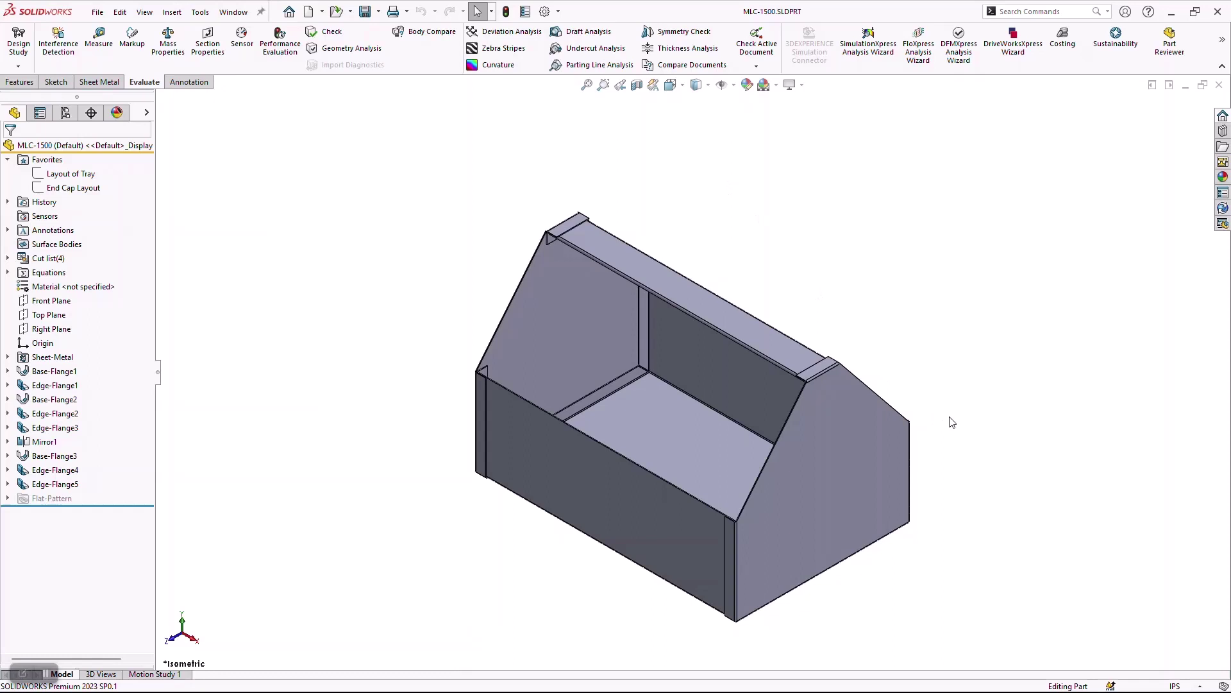
# Flatten the tray to preview its flat pattern, unflatten it, and save the part
pyautogui.click(837, 480)
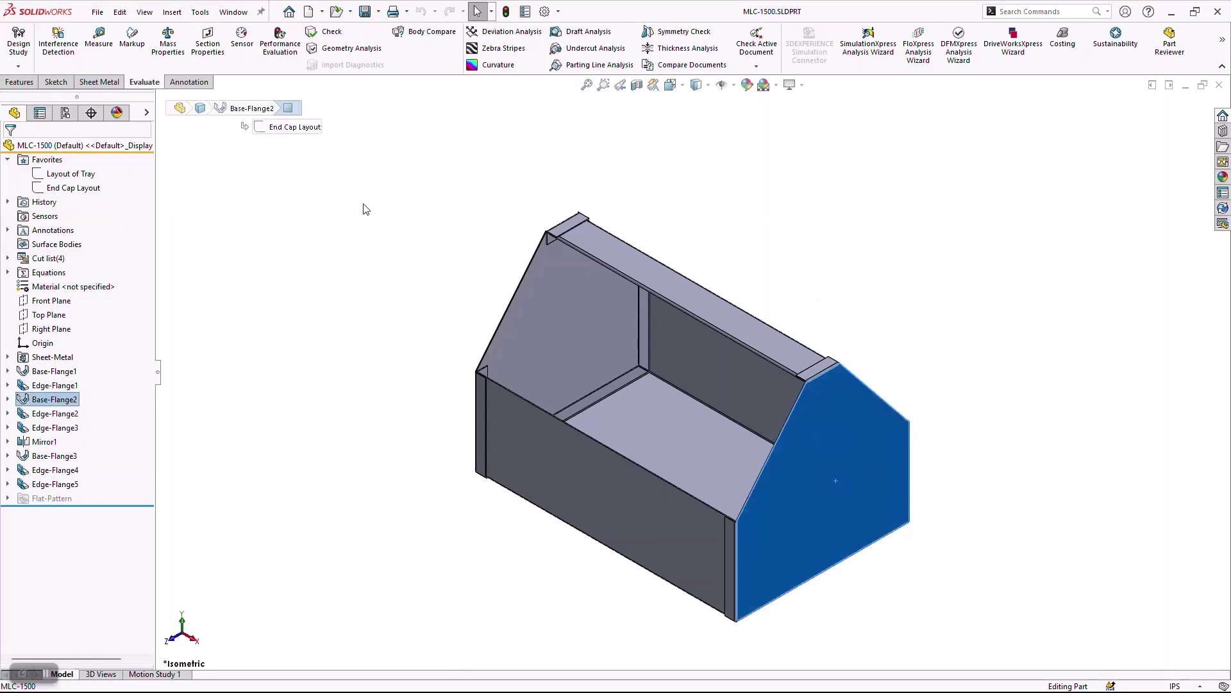
pyautogui.click(101, 81)
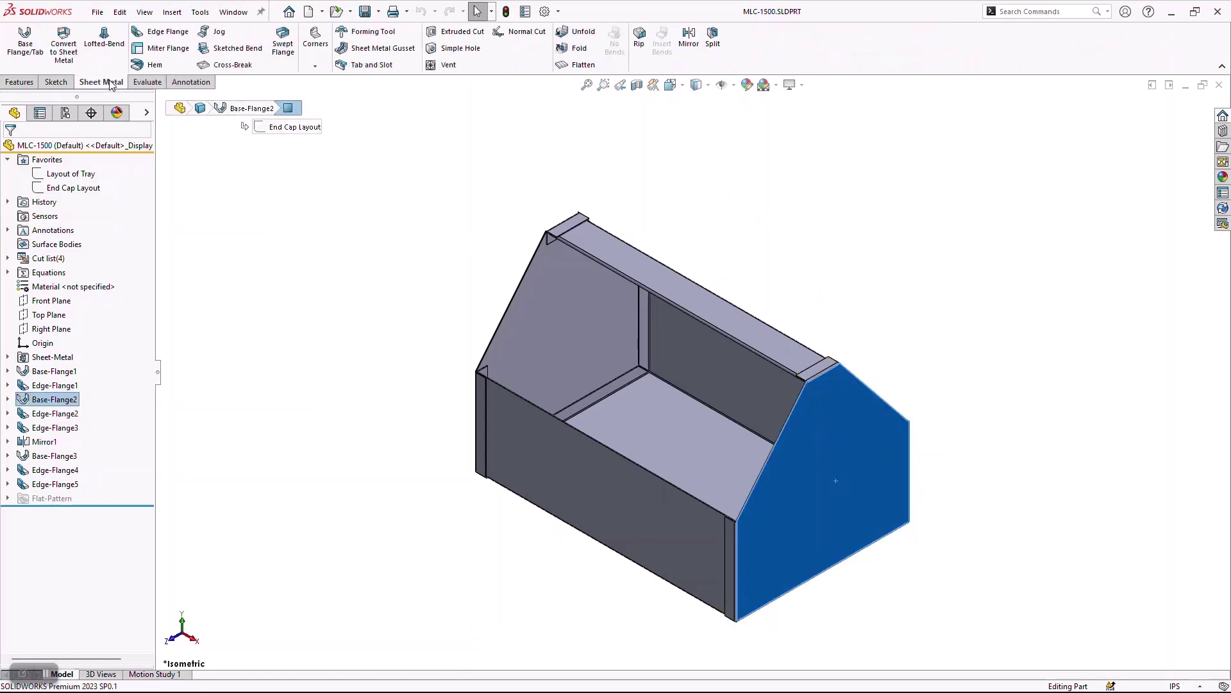
pyautogui.click(579, 64)
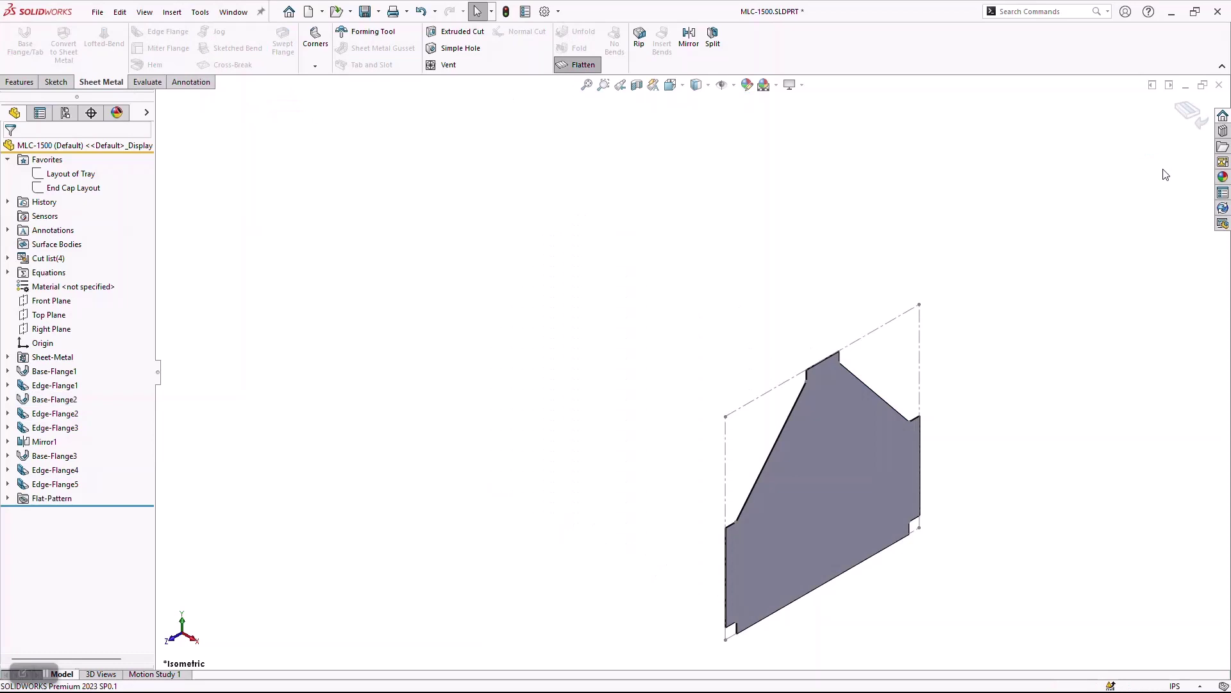
pyautogui.click(1189, 112)
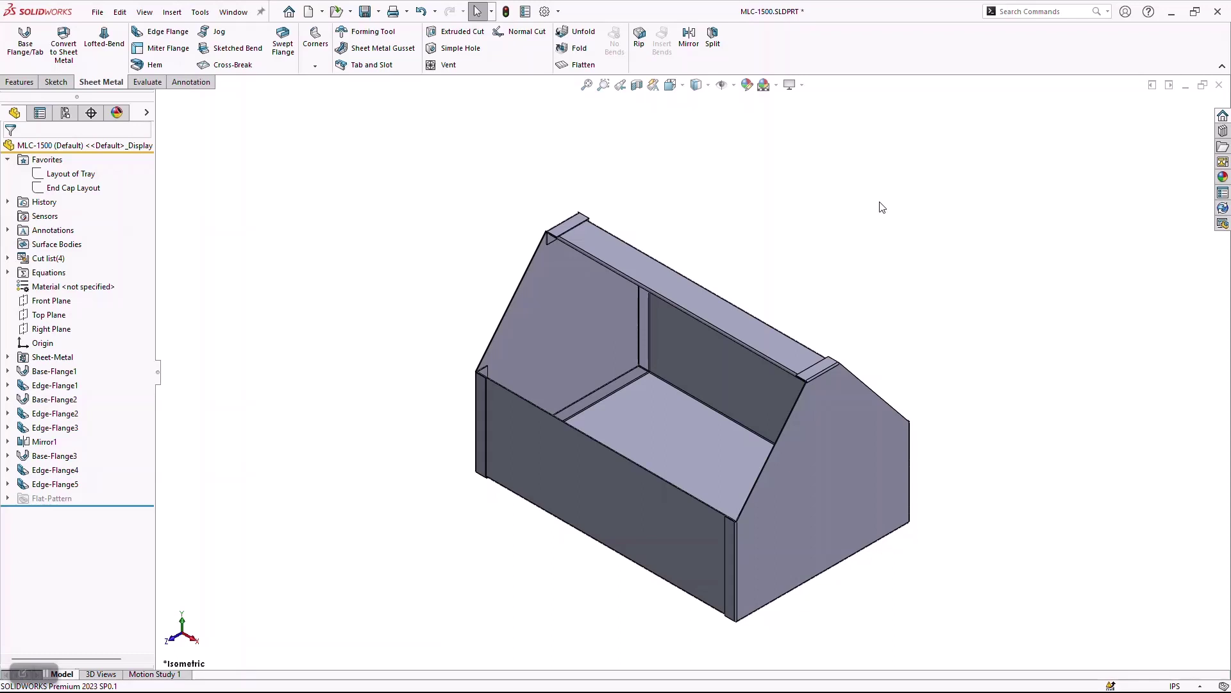
pyautogui.click(365, 11)
# Make a drawing from the part using the C_Size_ANSI_Inch template
pyautogui.click(97, 13)
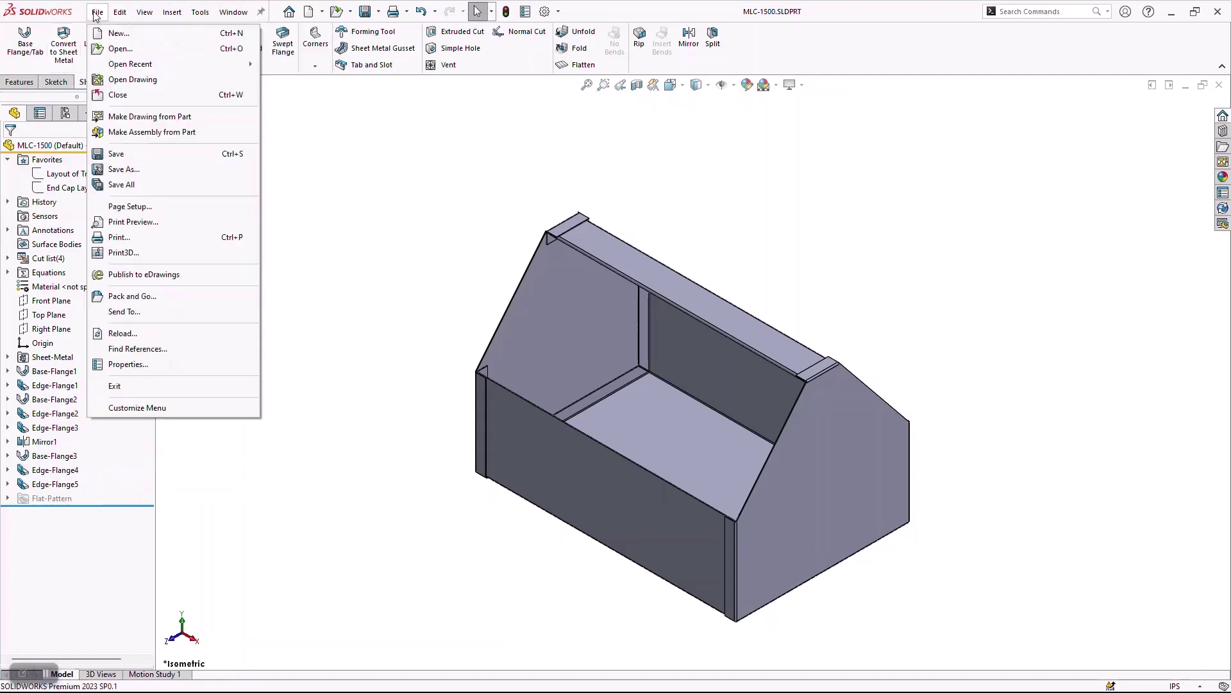
pyautogui.click(149, 117)
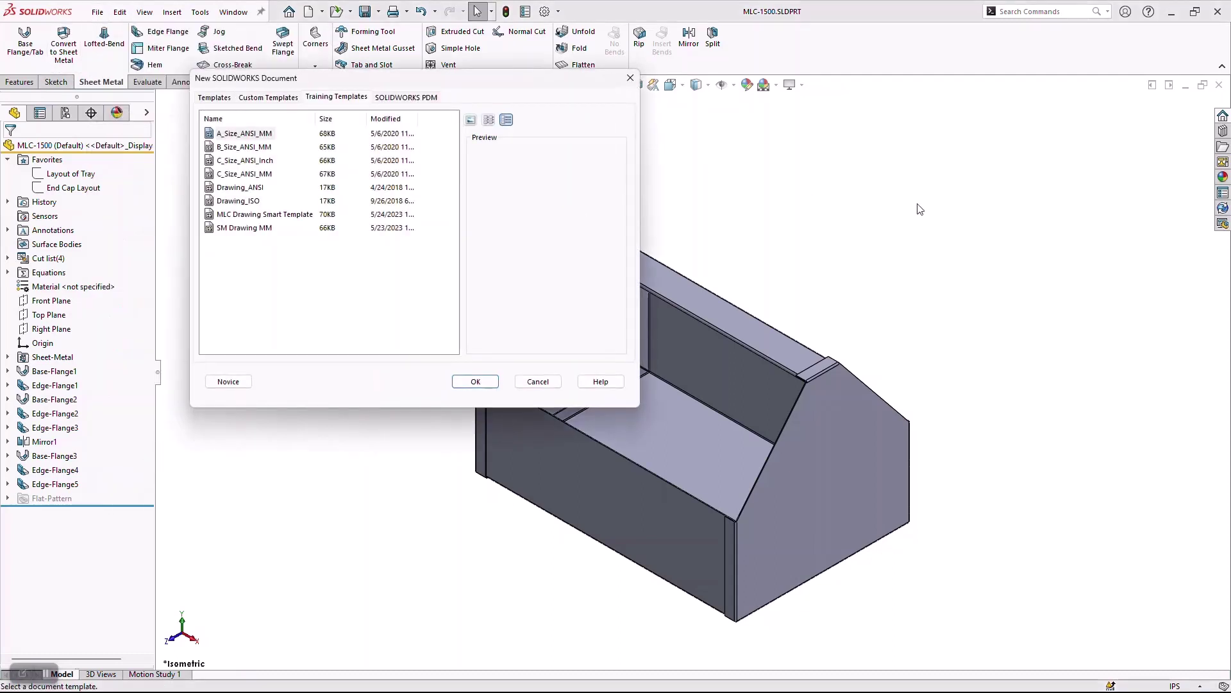
pyautogui.click(248, 161)
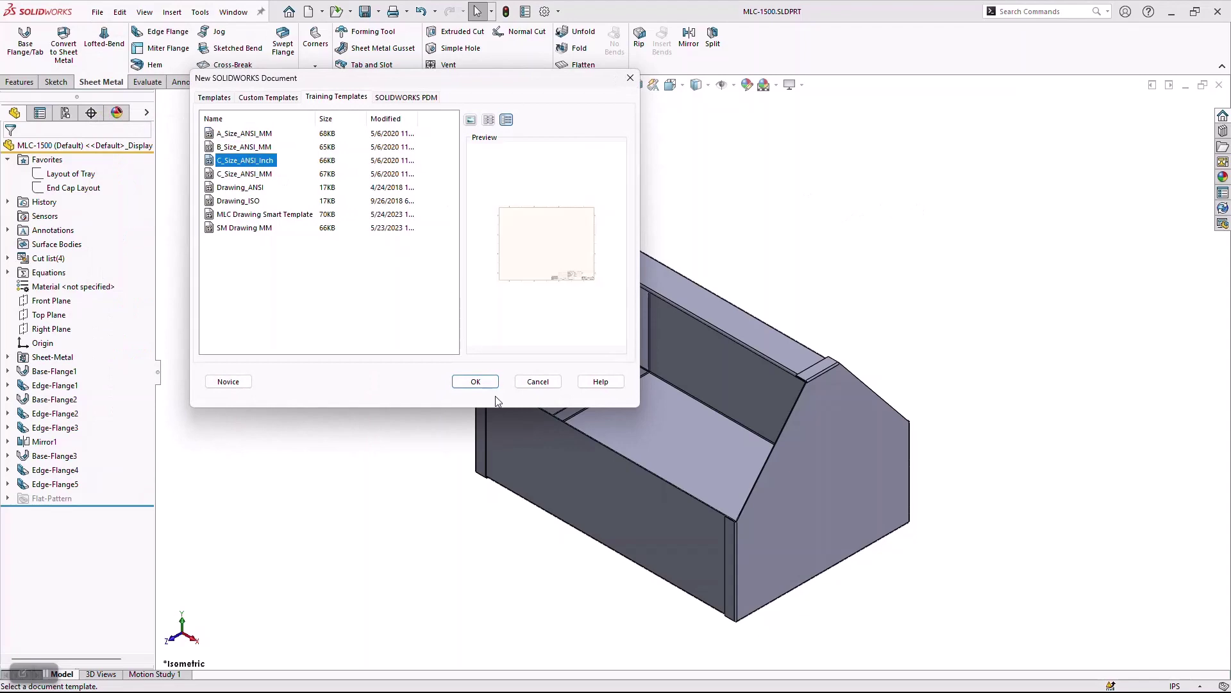
pyautogui.click(474, 382)
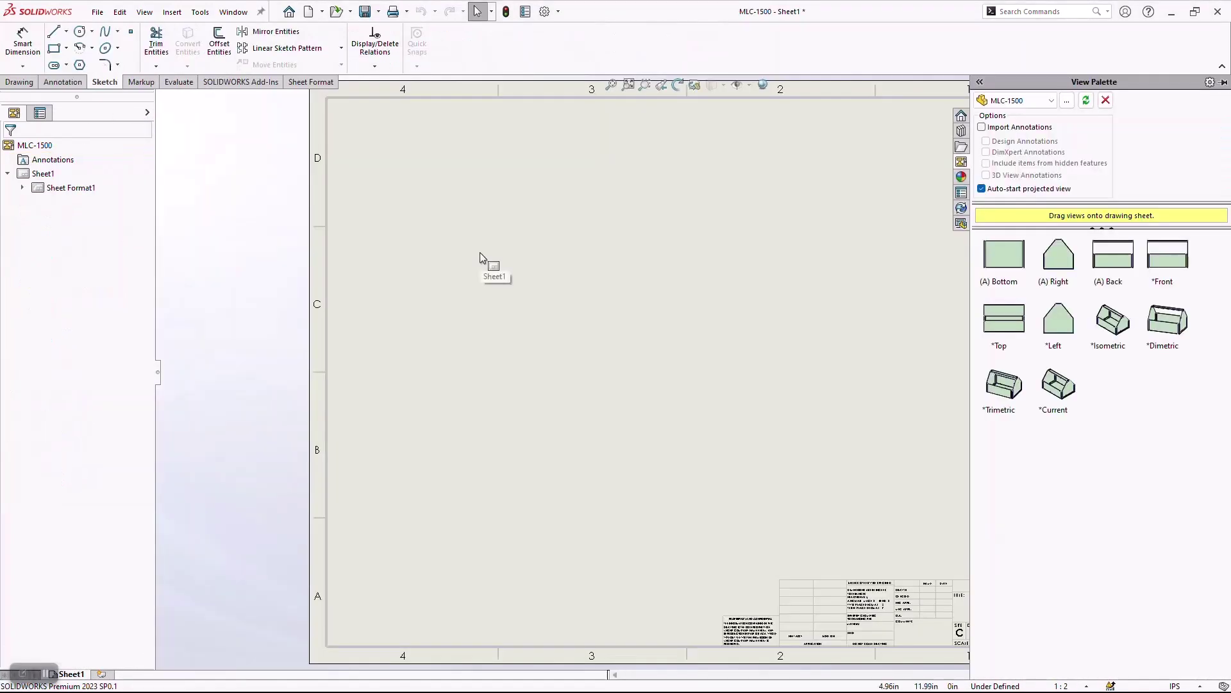
# Start a model view of MLC-1500 using the Default configuration
pyautogui.click(225, 242)
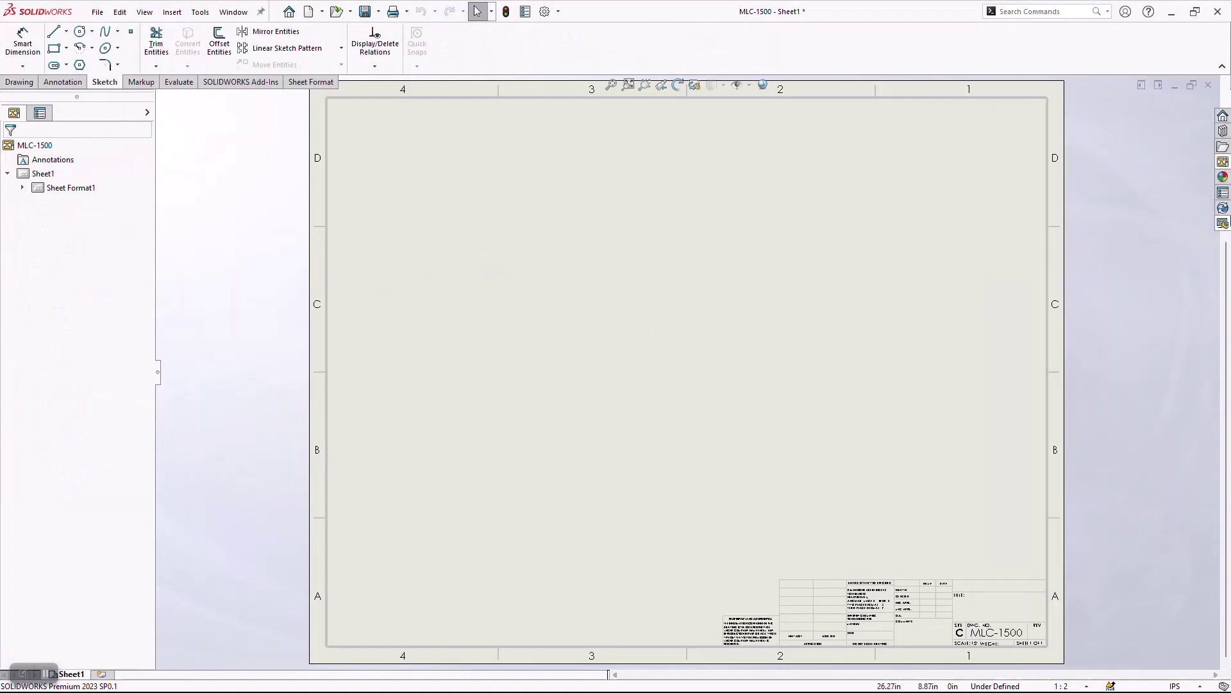
pyautogui.click(20, 82)
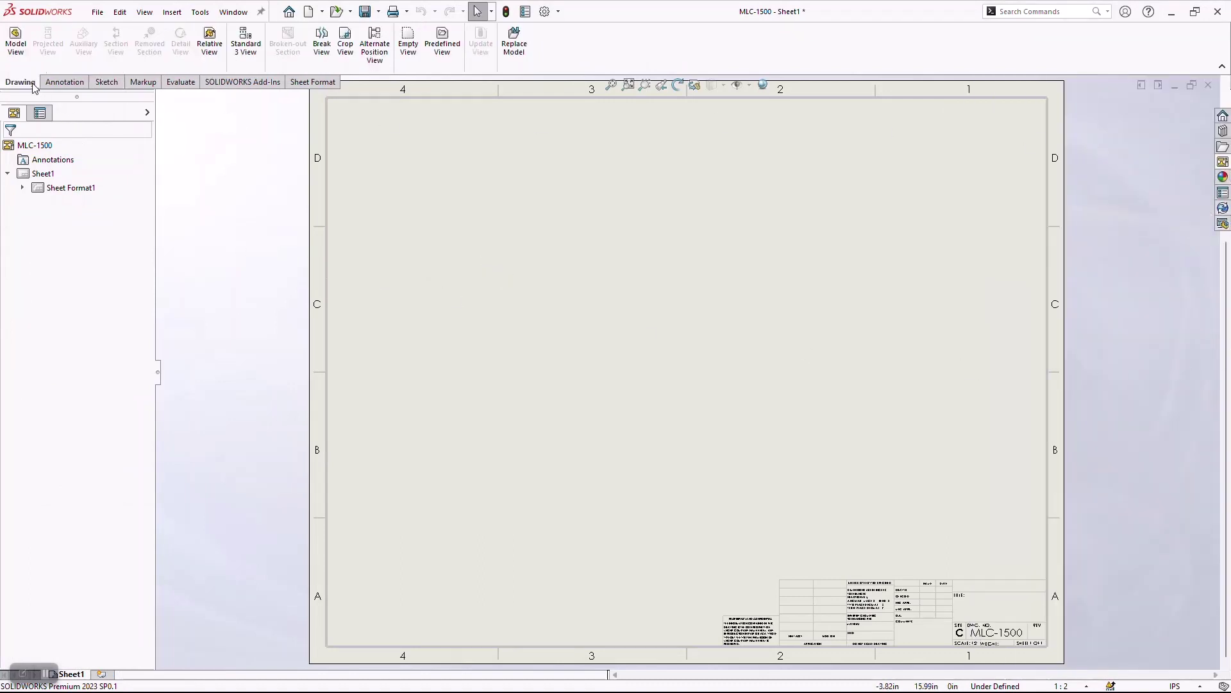
pyautogui.click(16, 40)
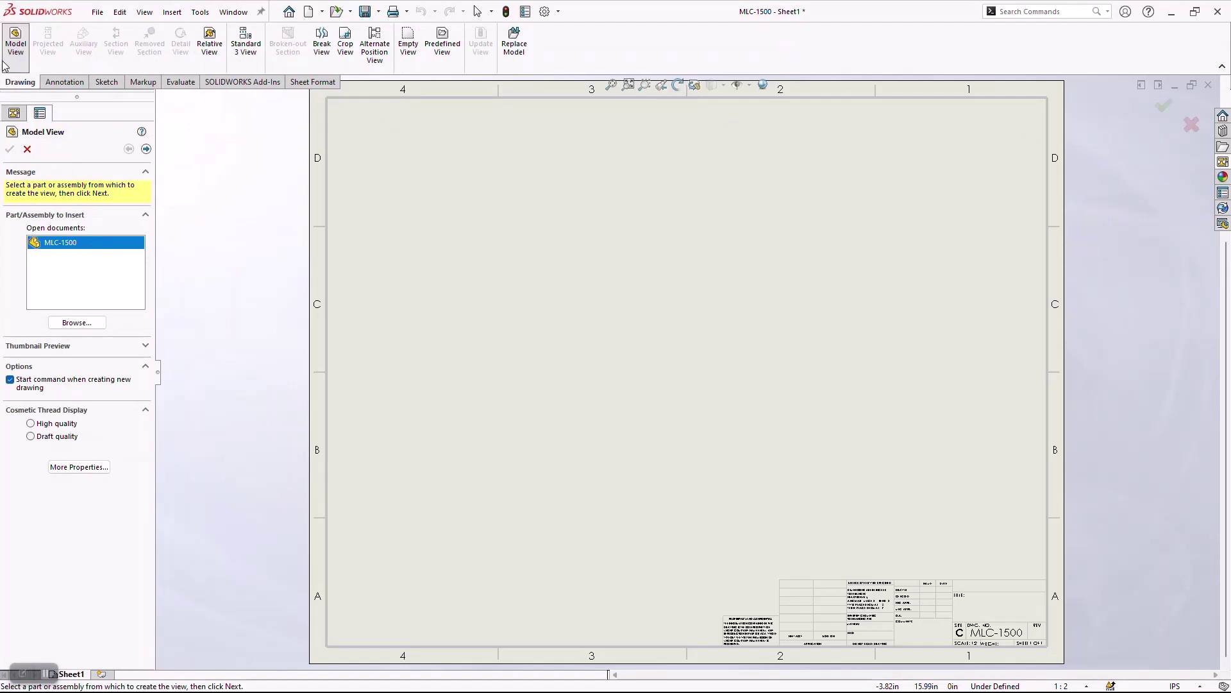
pyautogui.click(146, 149)
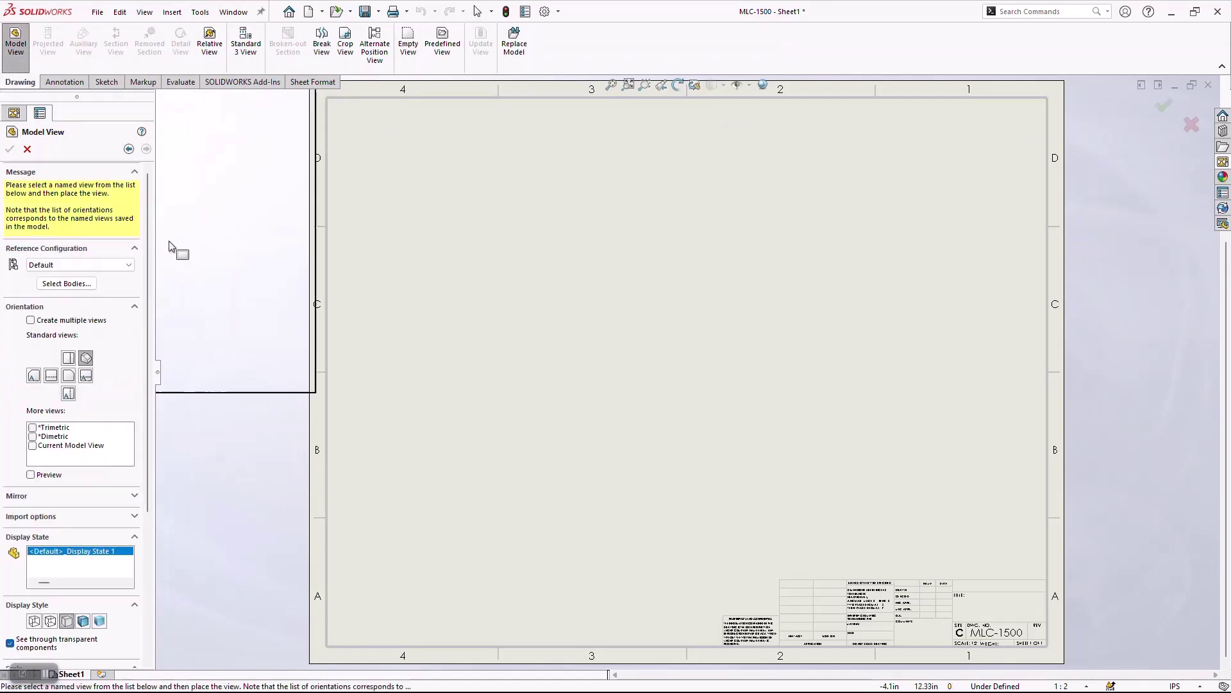
pyautogui.click(94, 265)
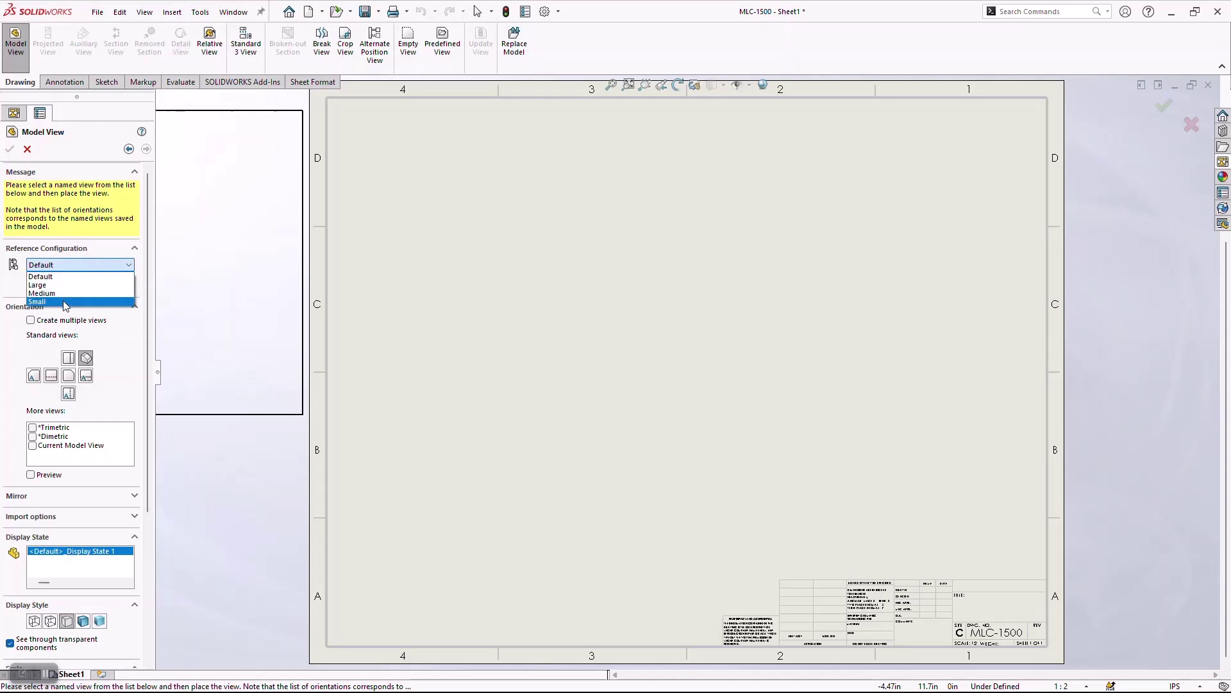
pyautogui.click(59, 278)
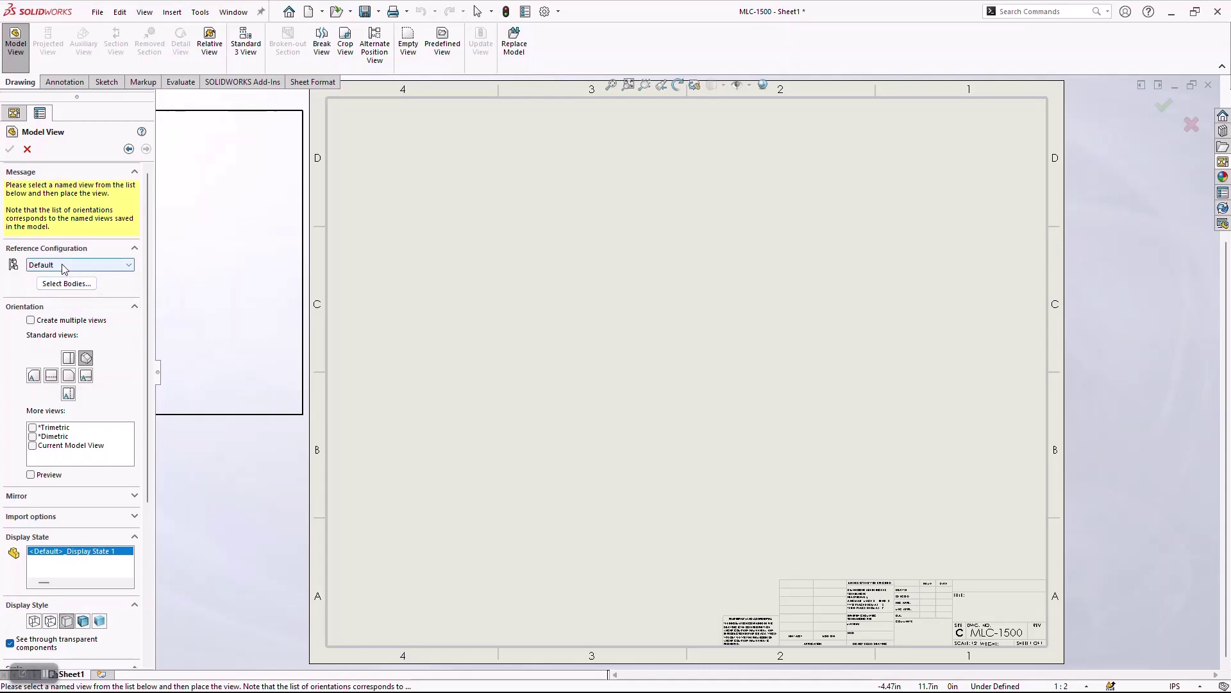
# Create Front, Top and Right views at once on Sheet1
pyautogui.click(30, 320)
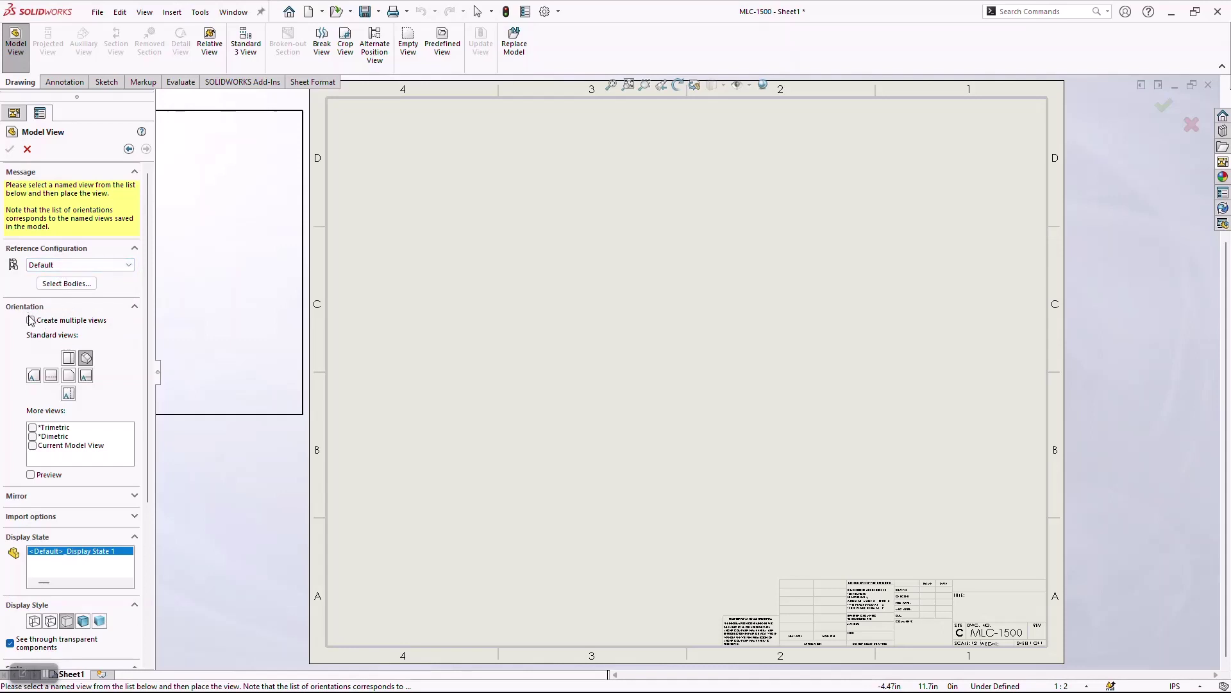
pyautogui.click(69, 366)
pyautogui.click(69, 384)
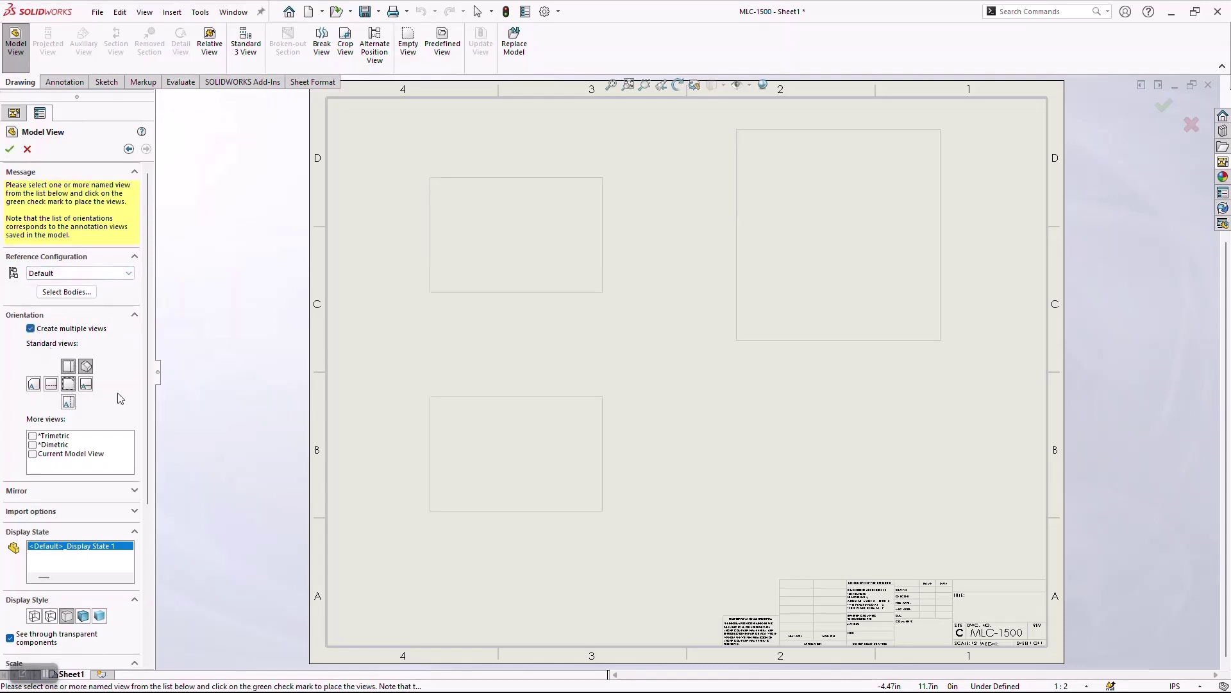
pyautogui.click(86, 383)
pyautogui.click(10, 149)
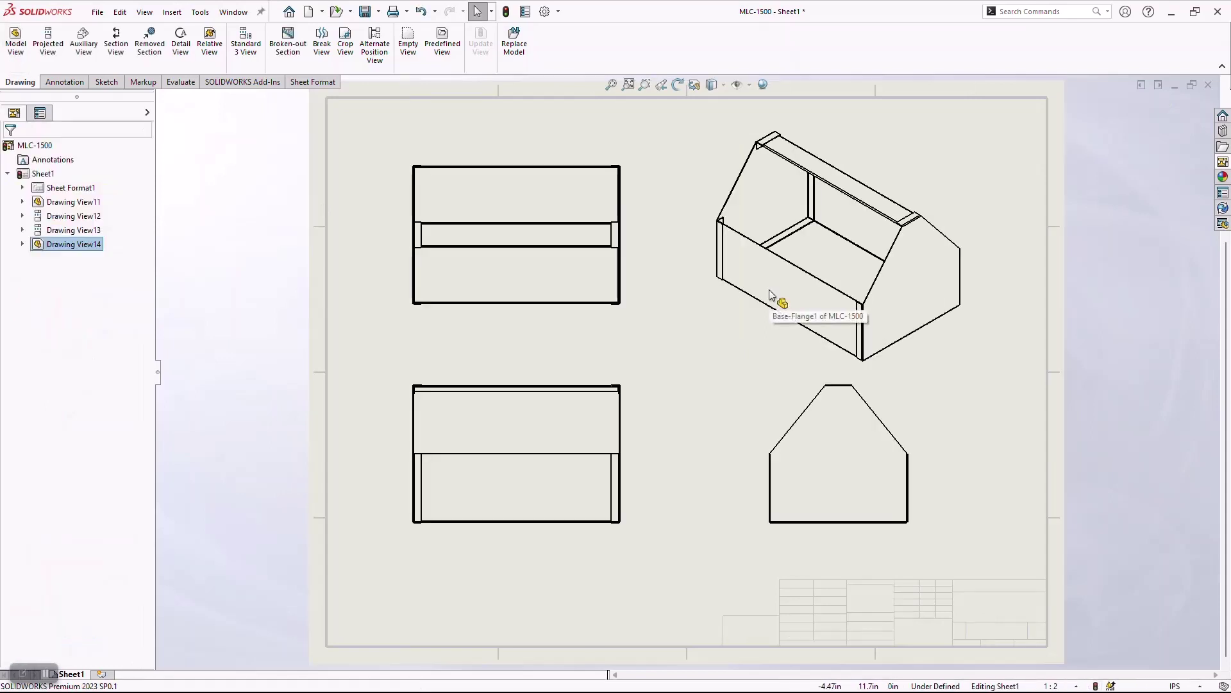
# Save the drawing as MLC-1500.SLDDRW
pyautogui.click(297, 395)
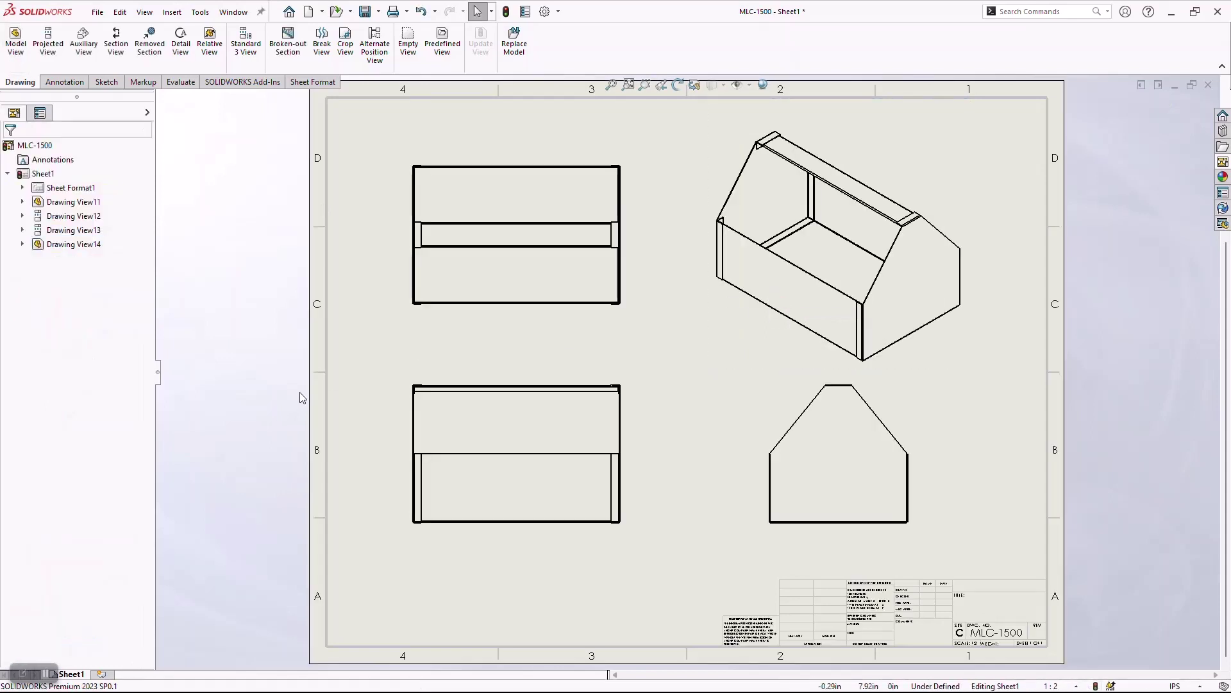
pyautogui.click(366, 12)
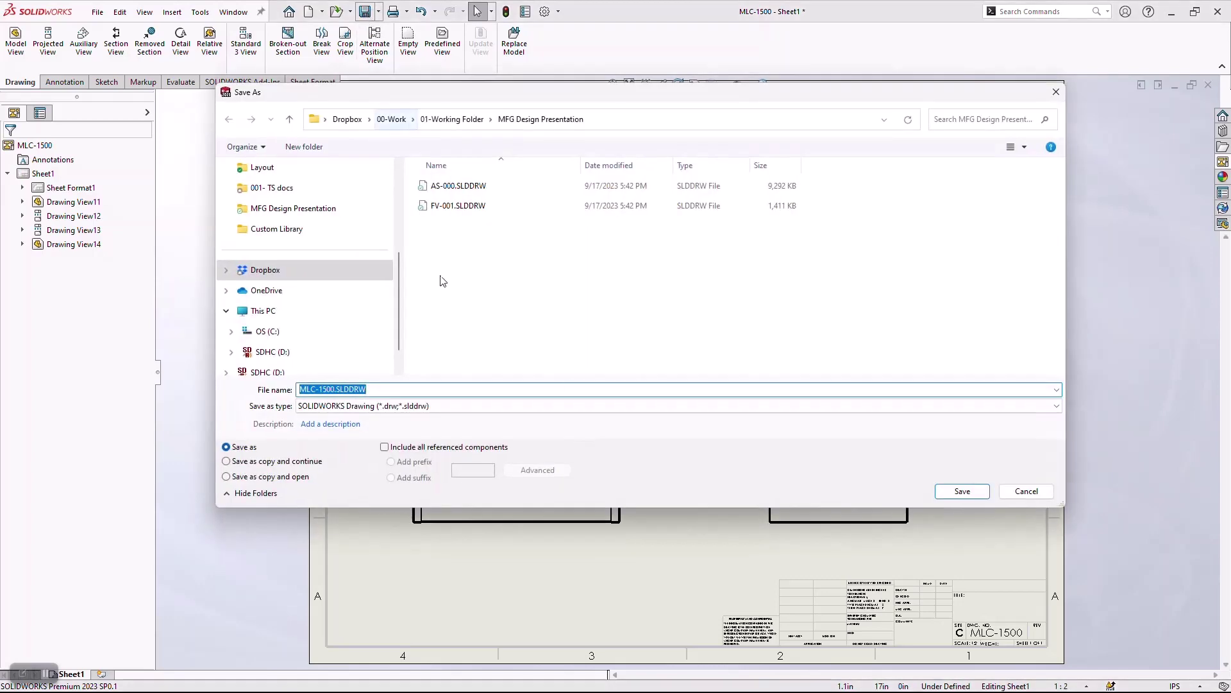
pyautogui.click(962, 491)
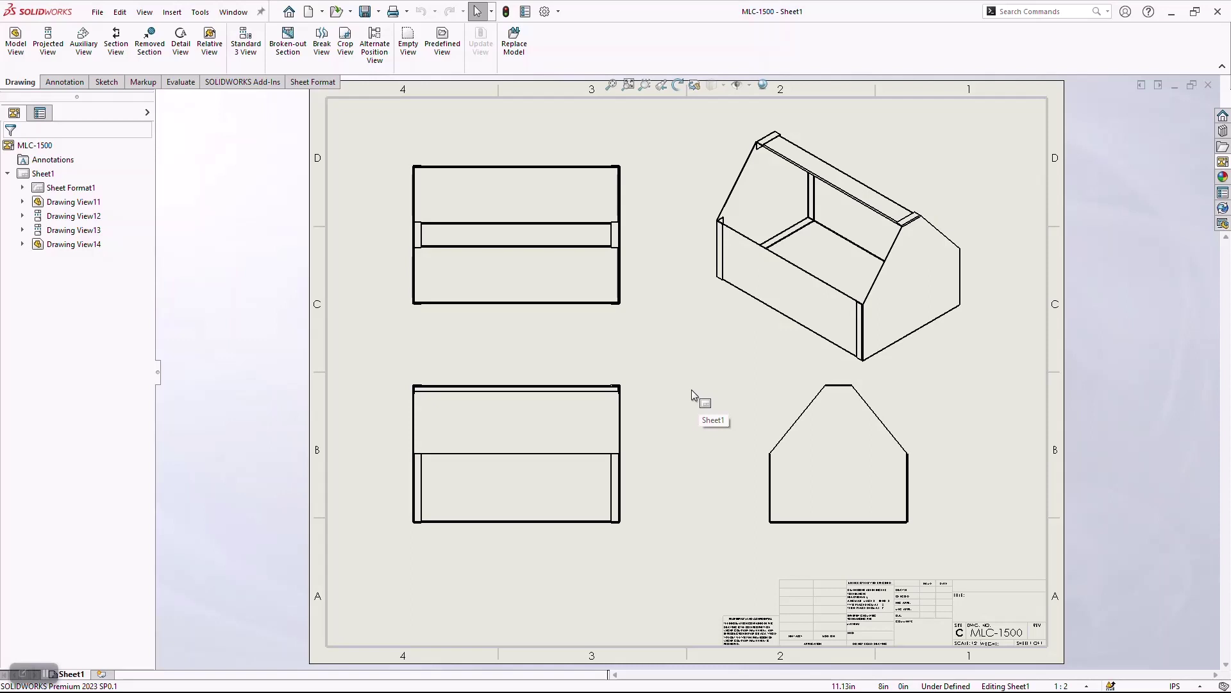
# Add Sheet2 and start a model view with the Default configuration
pyautogui.click(102, 674)
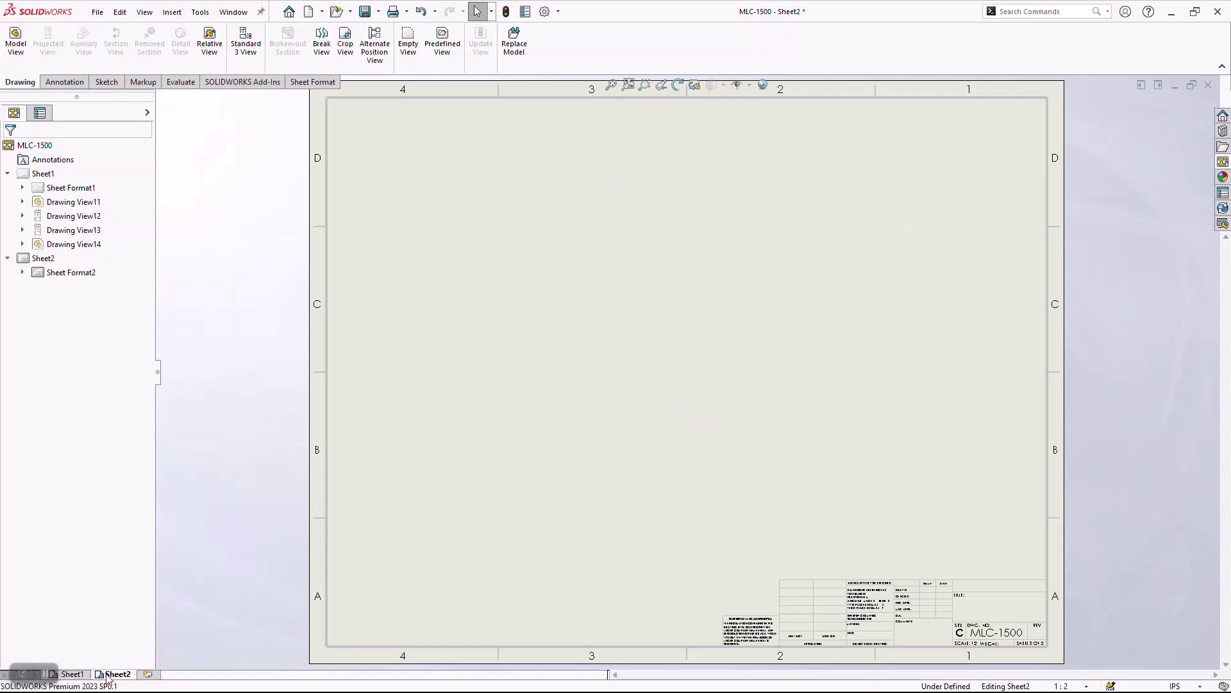
pyautogui.click(19, 45)
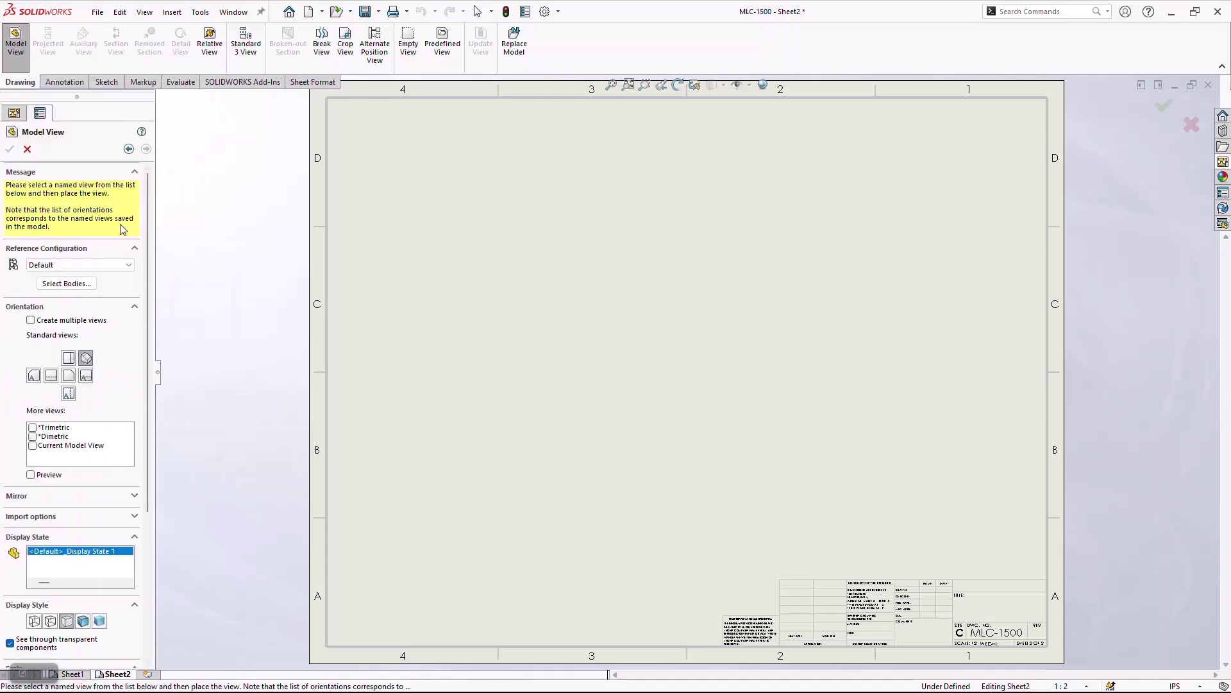
pyautogui.click(112, 265)
pyautogui.click(72, 277)
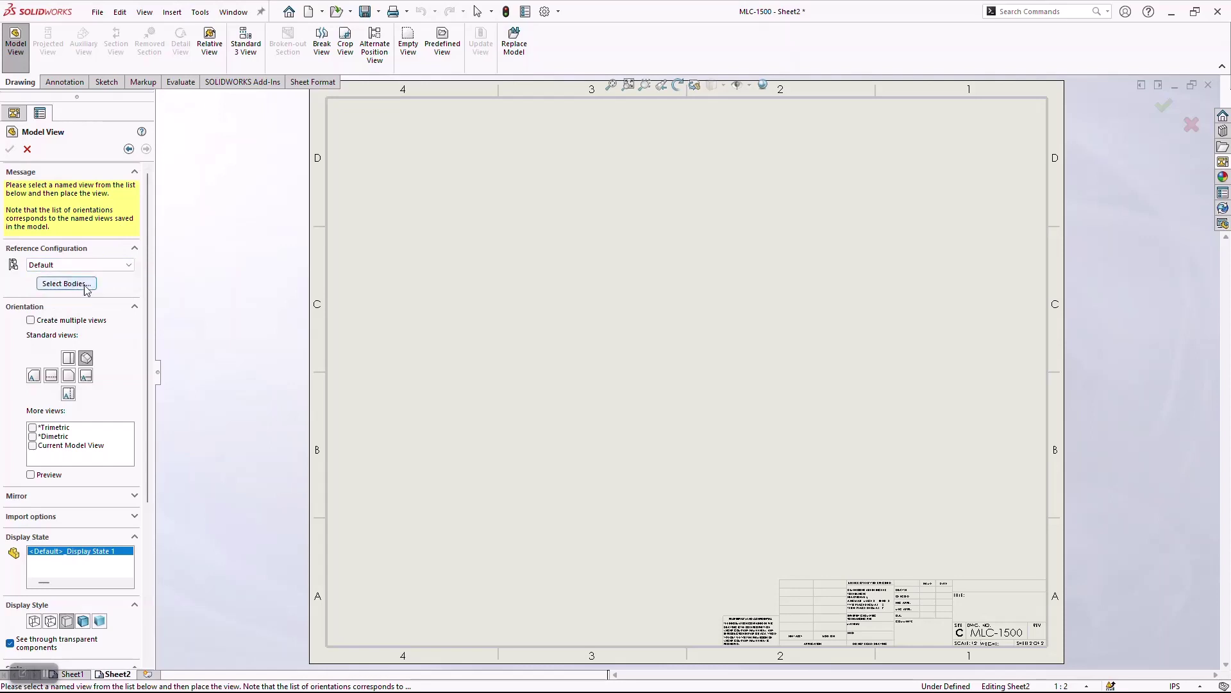
# Place a flat pattern view of the Edge-Flange1 body near Sheet2's centre
pyautogui.click(68, 284)
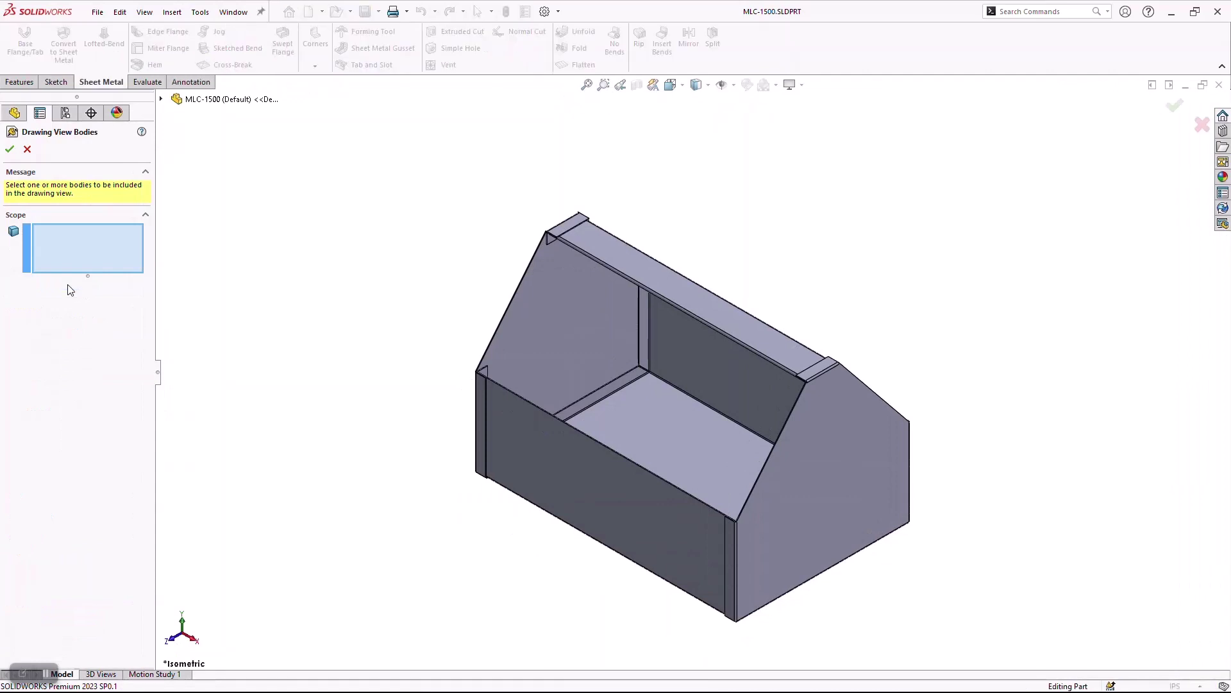
pyautogui.click(664, 453)
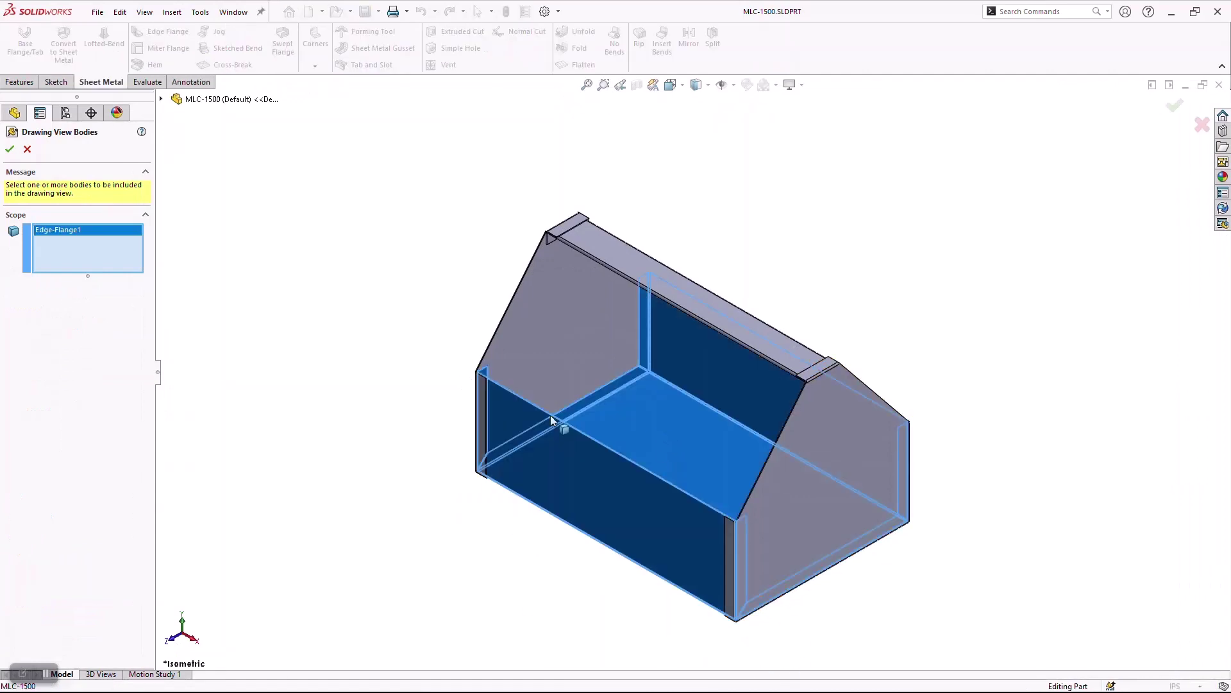
pyautogui.click(11, 150)
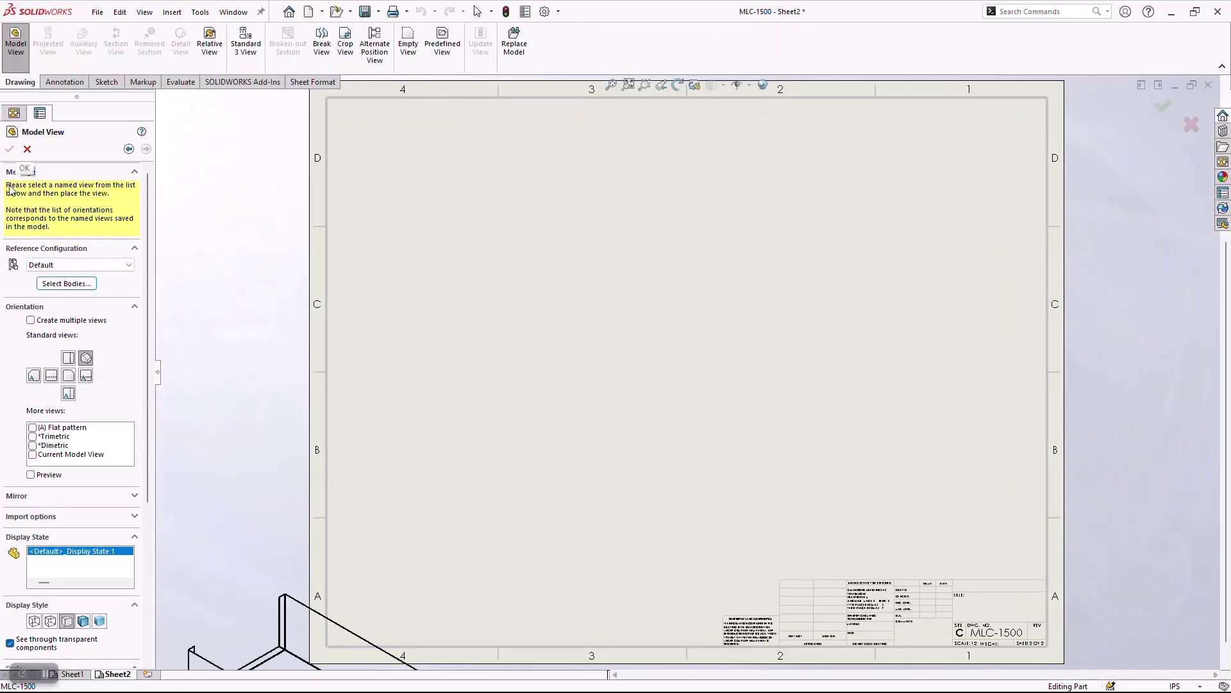
pyautogui.click(32, 427)
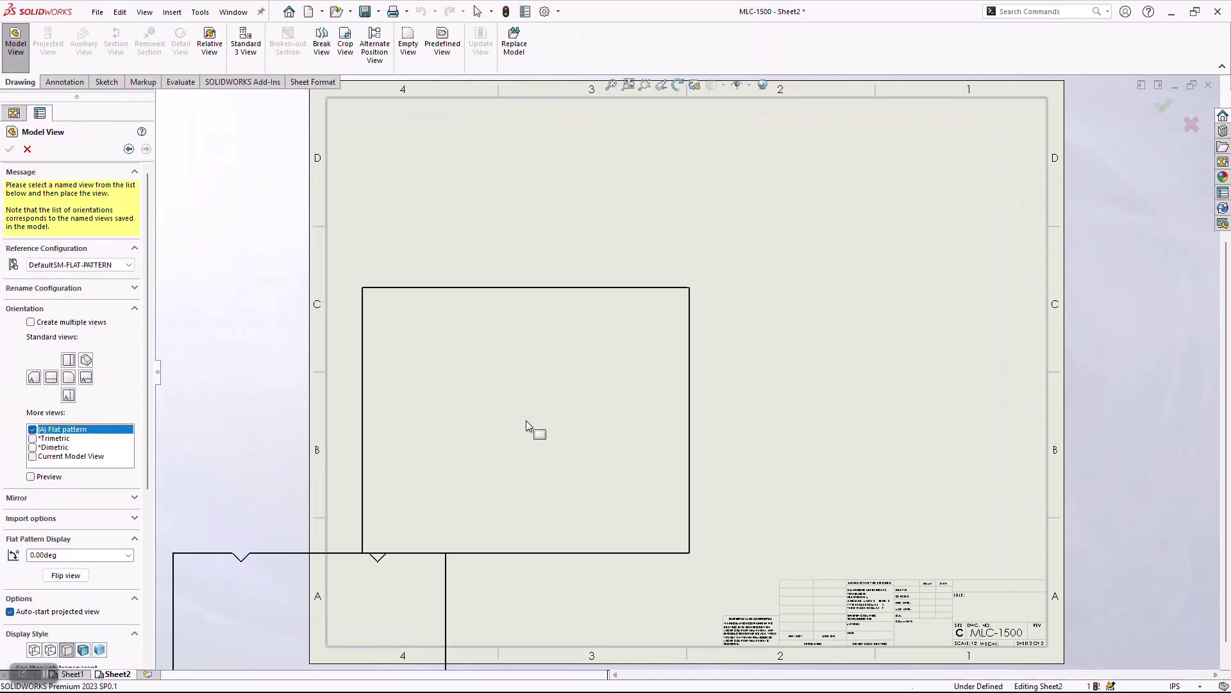
pyautogui.click(625, 358)
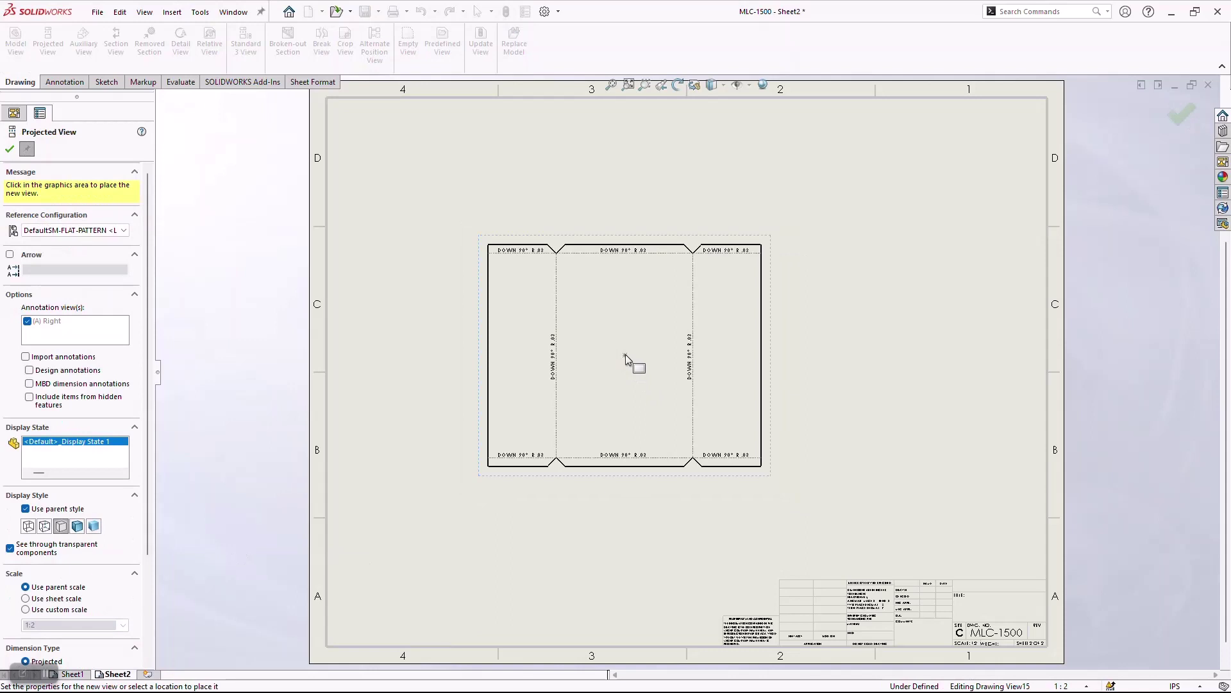
# Add horizontal ordinates from the flat pattern's left edge to both bend lines and right edge
pyautogui.click(10, 149)
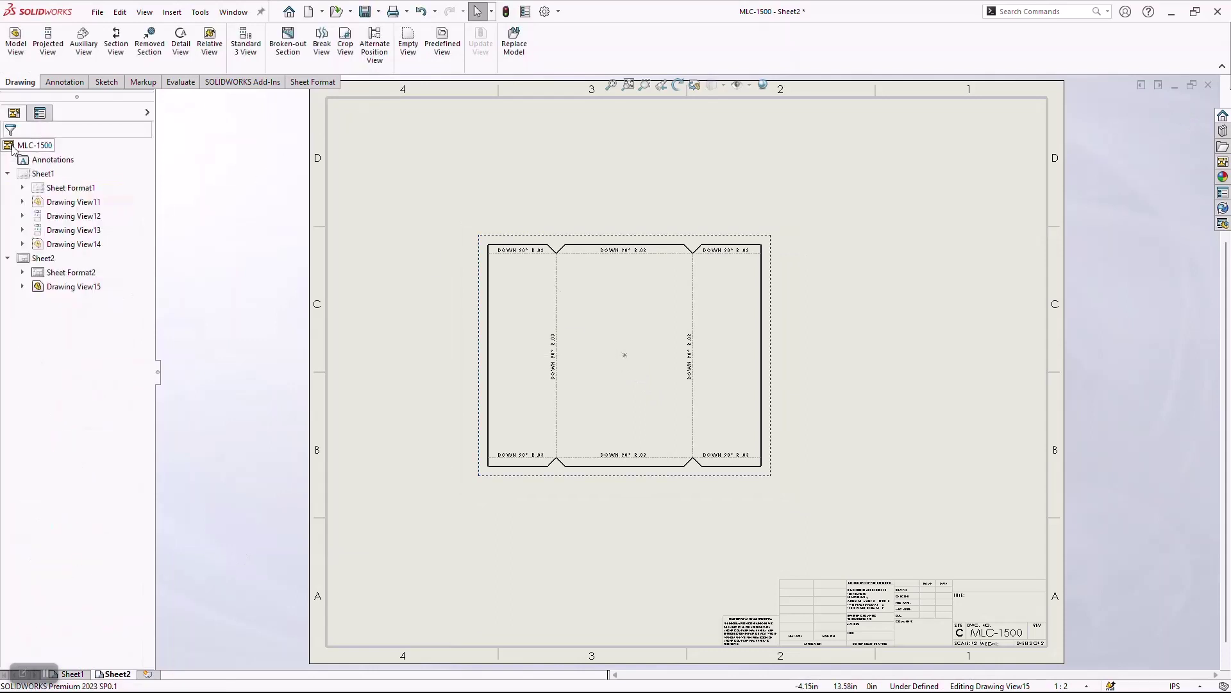
pyautogui.click(65, 81)
pyautogui.click(24, 67)
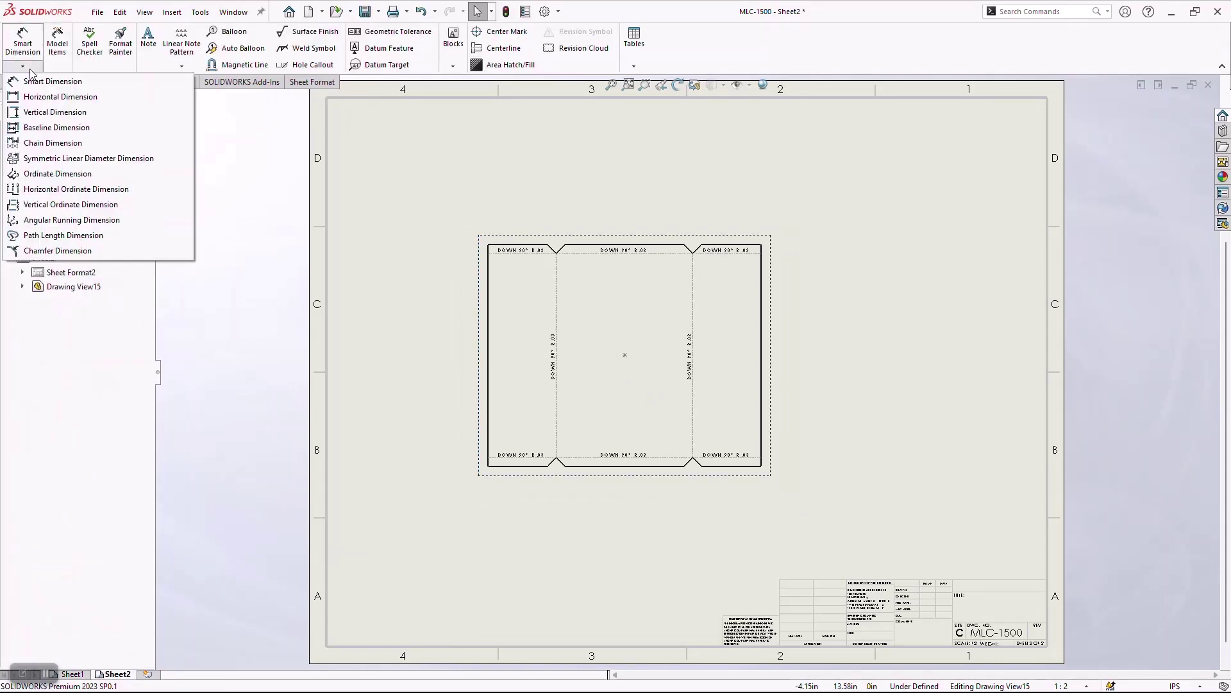
pyautogui.click(54, 174)
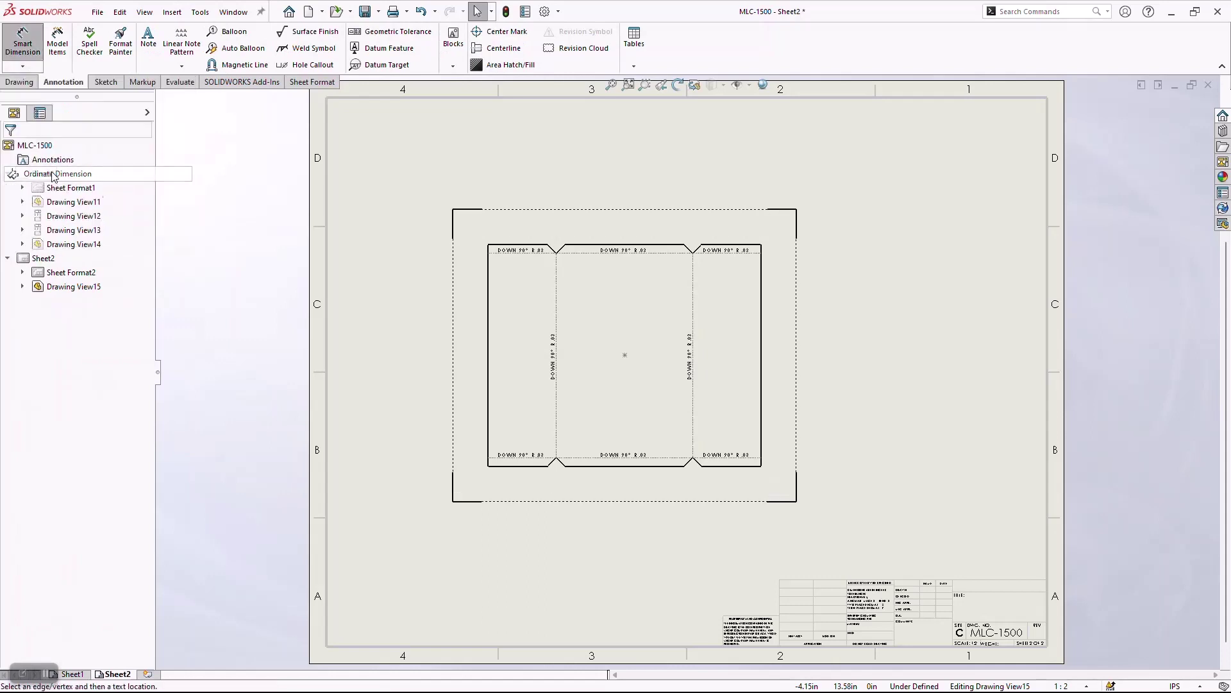
pyautogui.click(487, 387)
pyautogui.click(487, 538)
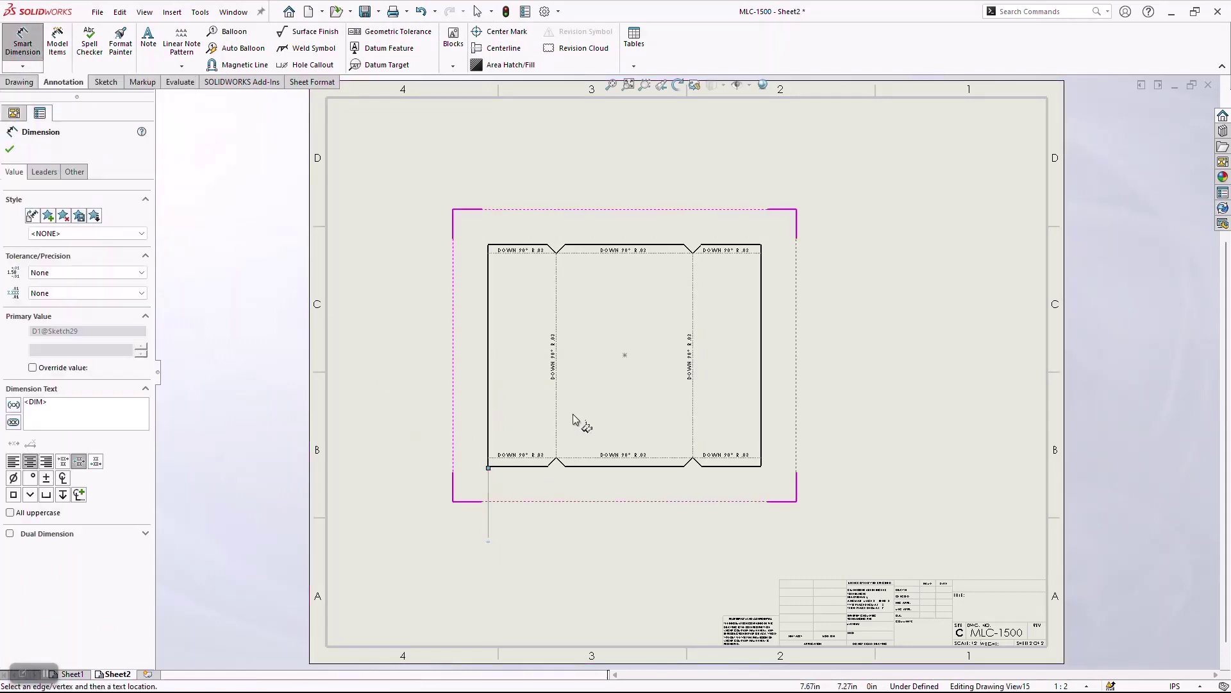
pyautogui.click(557, 418)
pyautogui.click(692, 418)
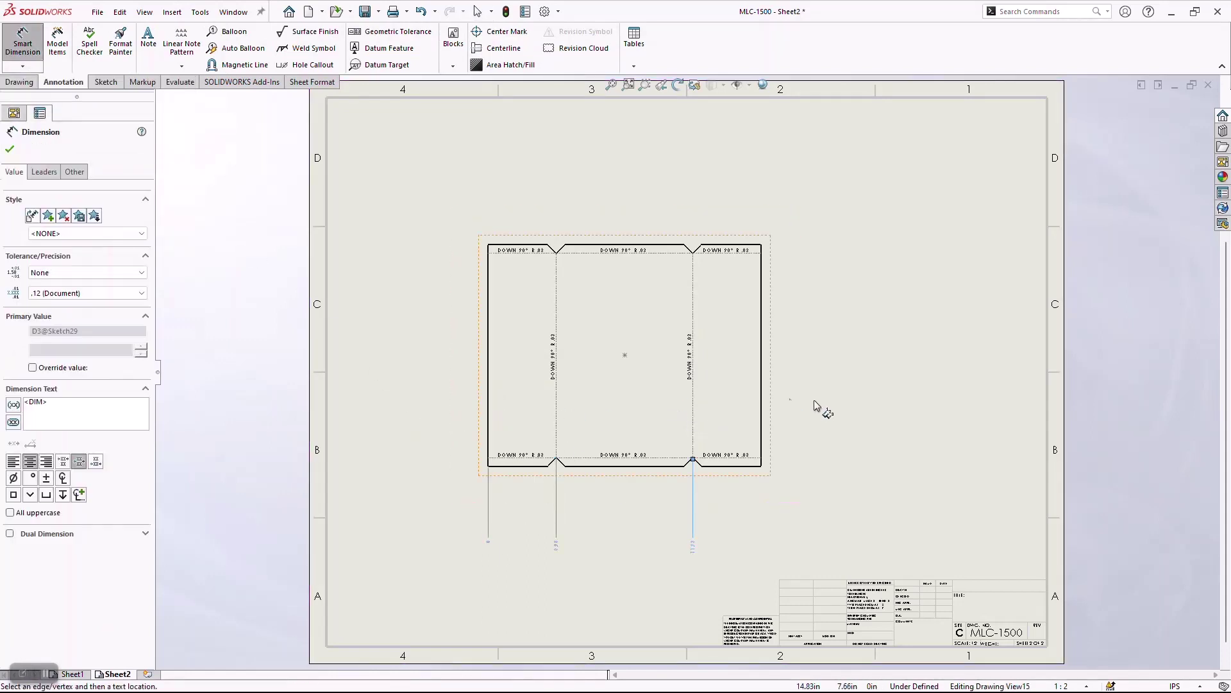
pyautogui.click(761, 414)
pyautogui.press('Escape')
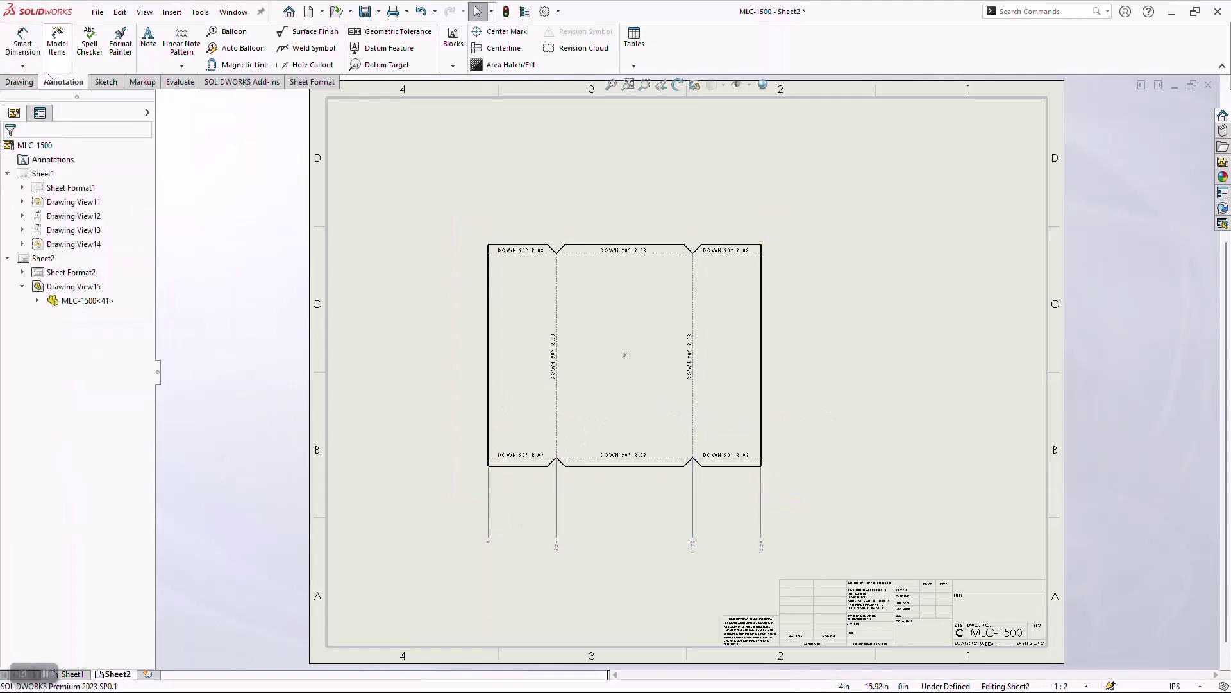
# Add vertical ordinates from the bottom-left corner to the upper bend line and 12.90 top edge
pyautogui.click(22, 66)
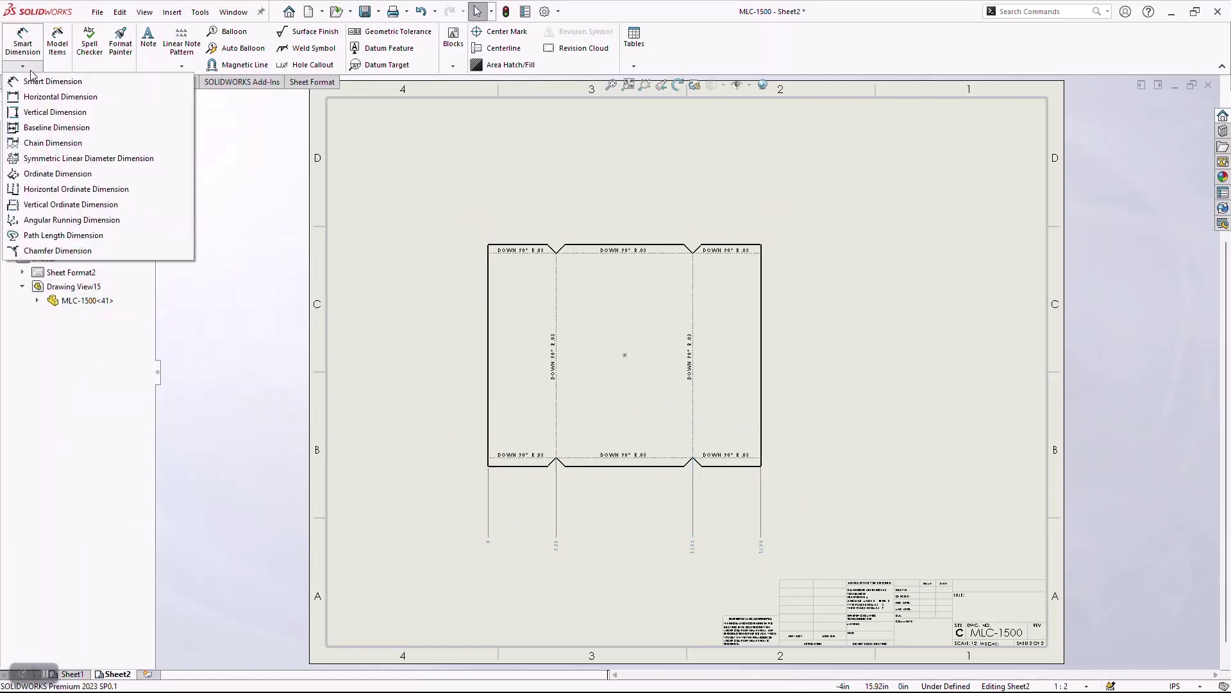
pyautogui.click(57, 174)
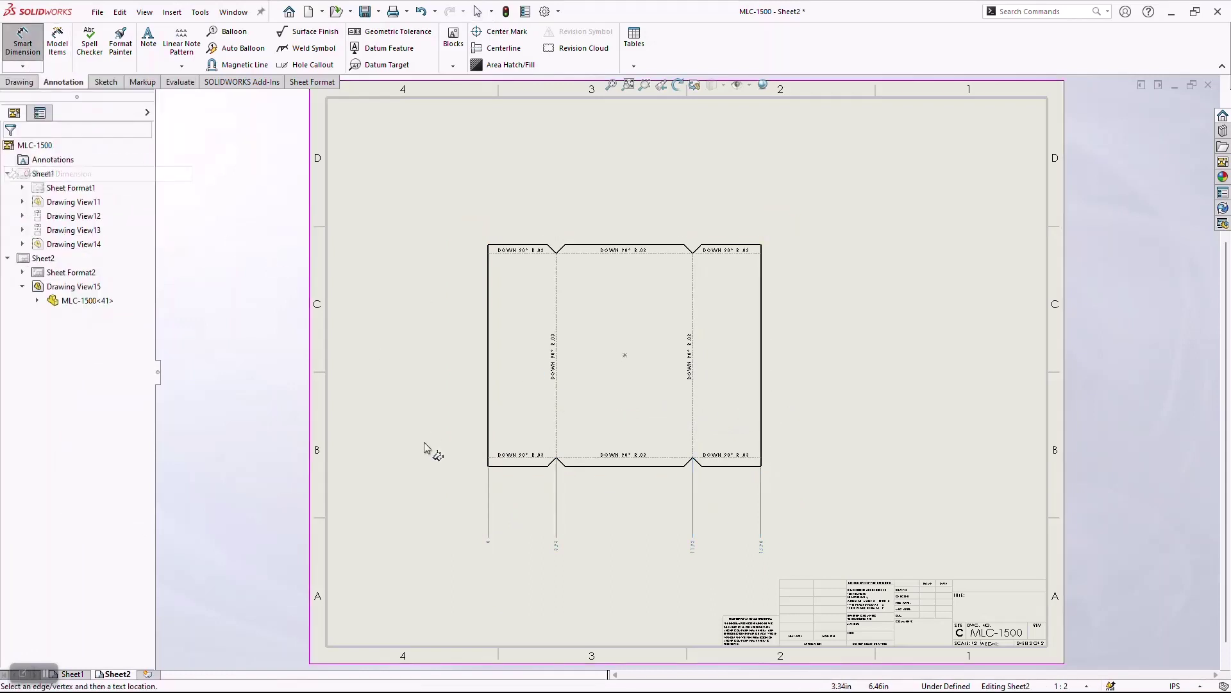
pyautogui.click(487, 466)
pyautogui.click(522, 459)
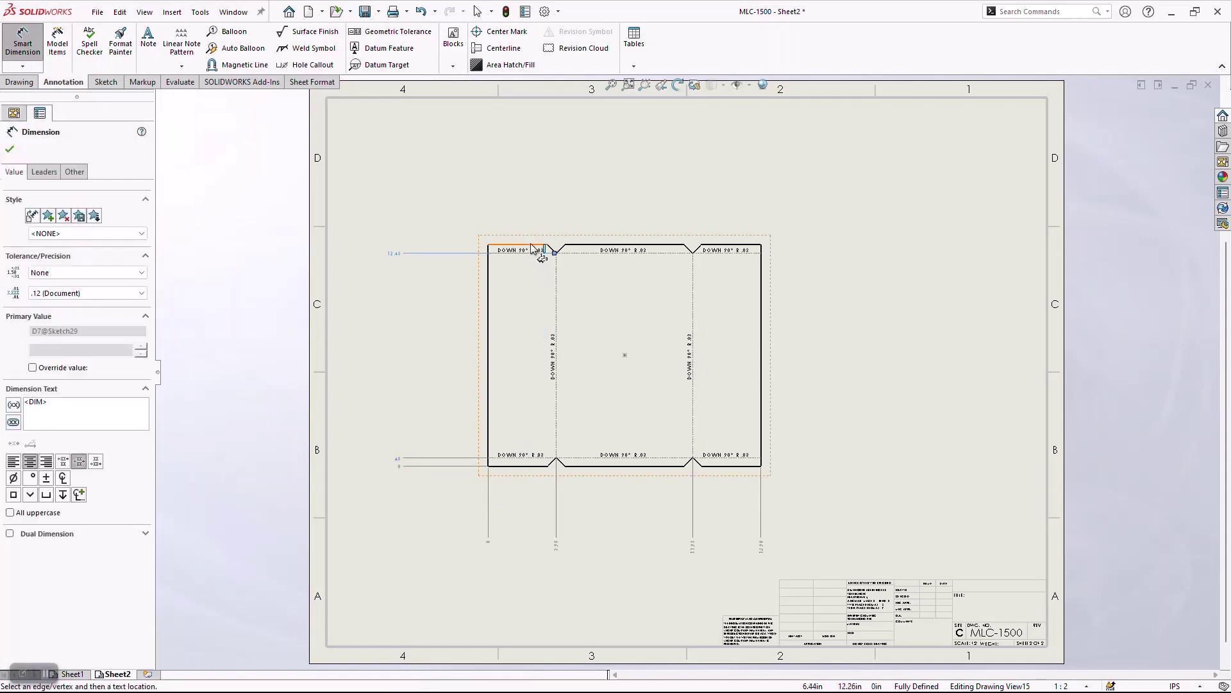
pyautogui.click(532, 245)
pyautogui.press('Escape')
# Drag the flat pattern view down and to the right on Sheet2
pyautogui.click(825, 269)
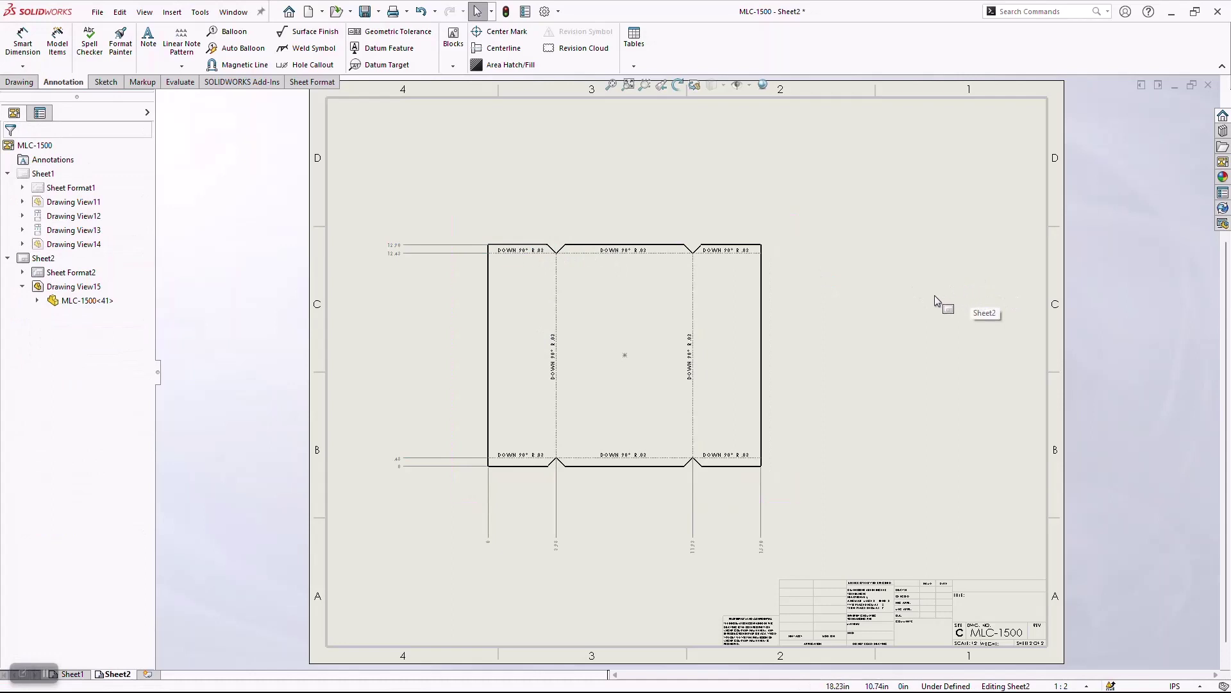
pyautogui.moveTo(776, 323); pyautogui.dragTo(807, 368)
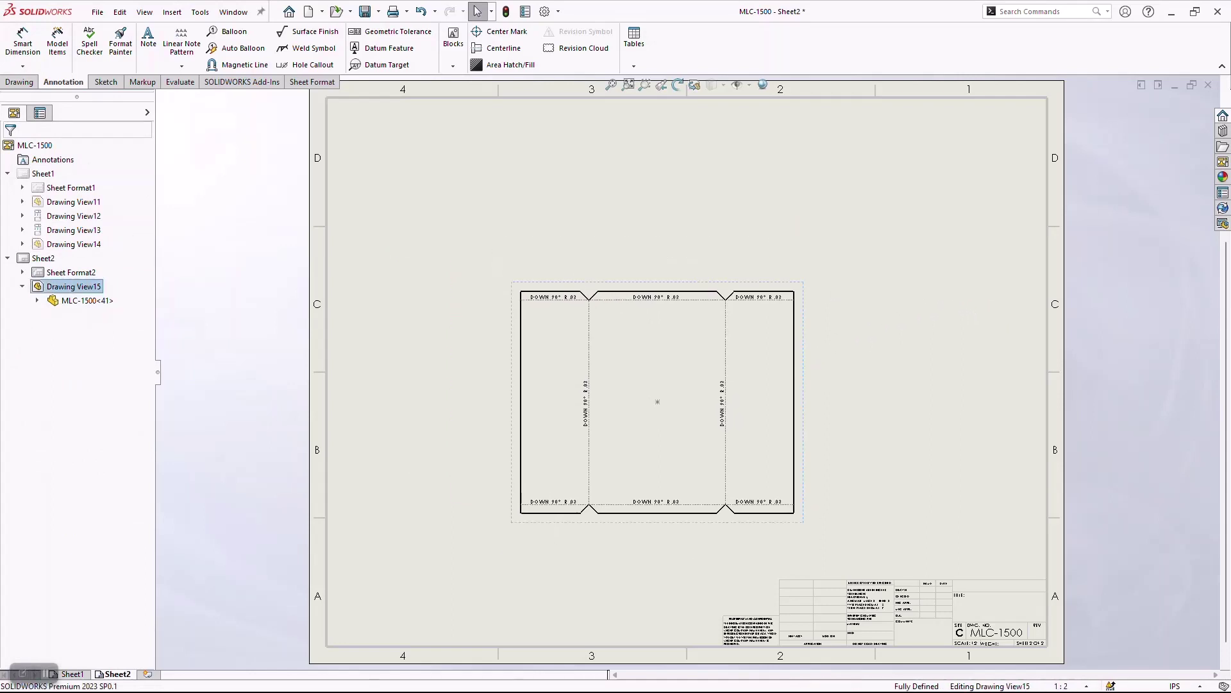
pyautogui.click(882, 365)
pyautogui.click(30, 83)
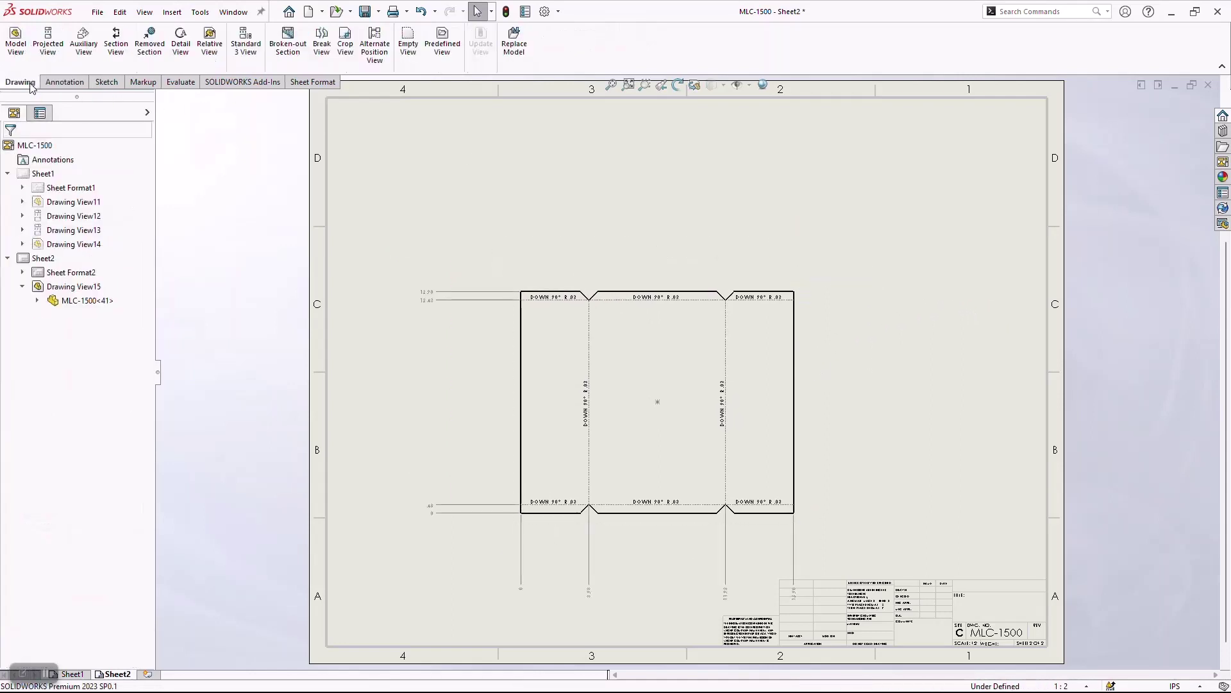
# Project a view from the flat pattern and place it above
pyautogui.click(49, 42)
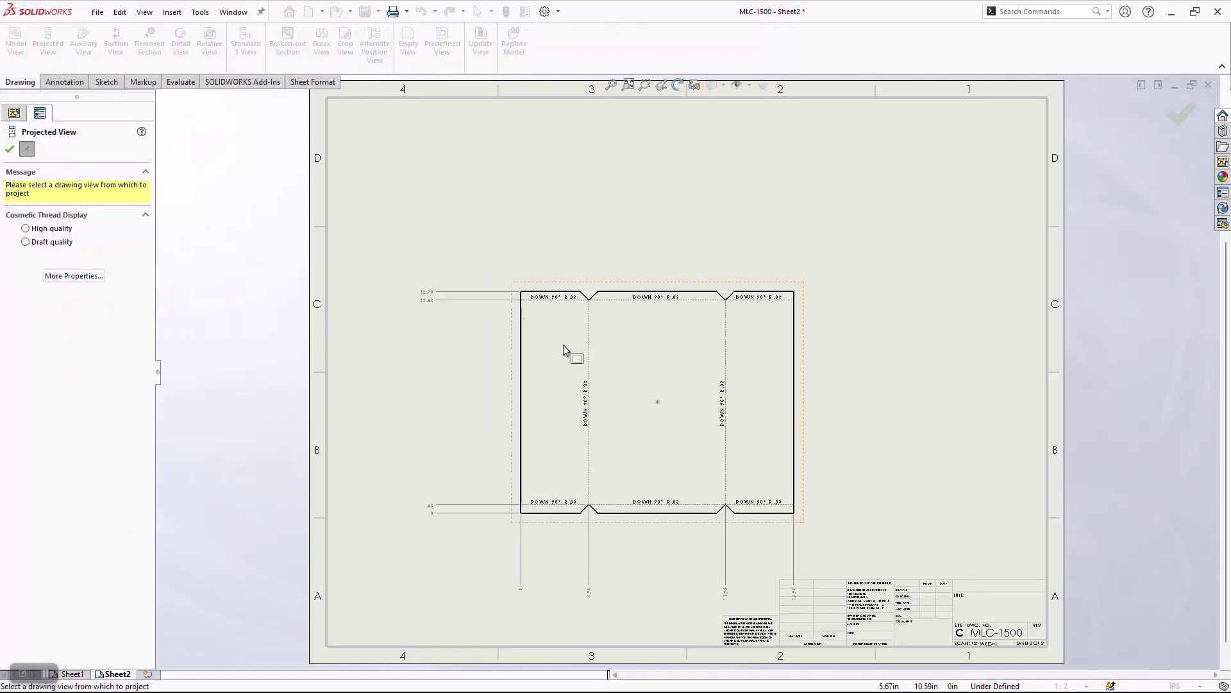
pyautogui.click(620, 403)
pyautogui.click(693, 219)
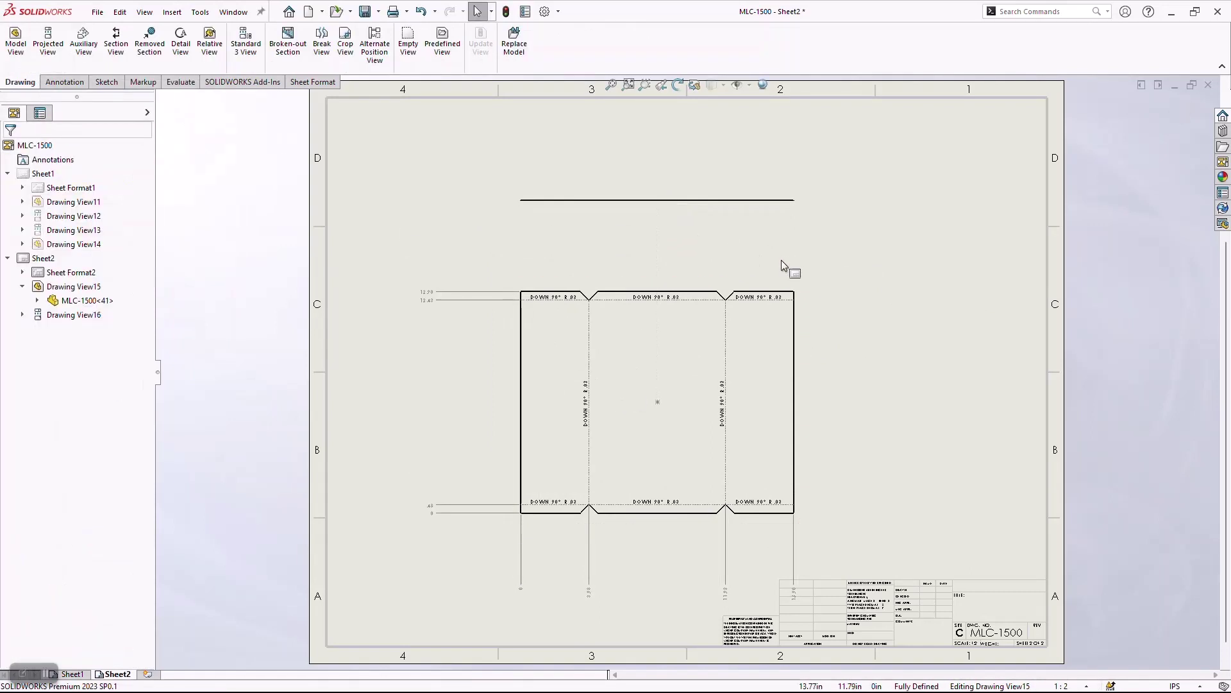
# Set the projected view's reference configuration to Default to show the folded U profile
pyautogui.click(622, 208)
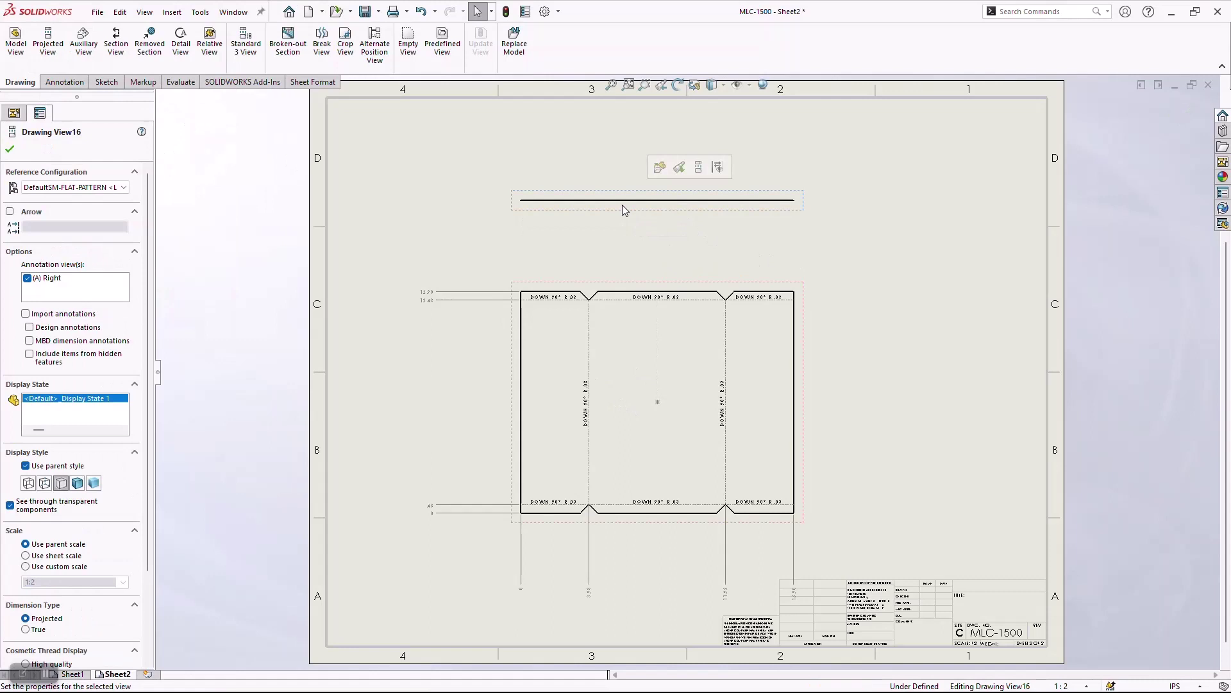
pyautogui.click(124, 188)
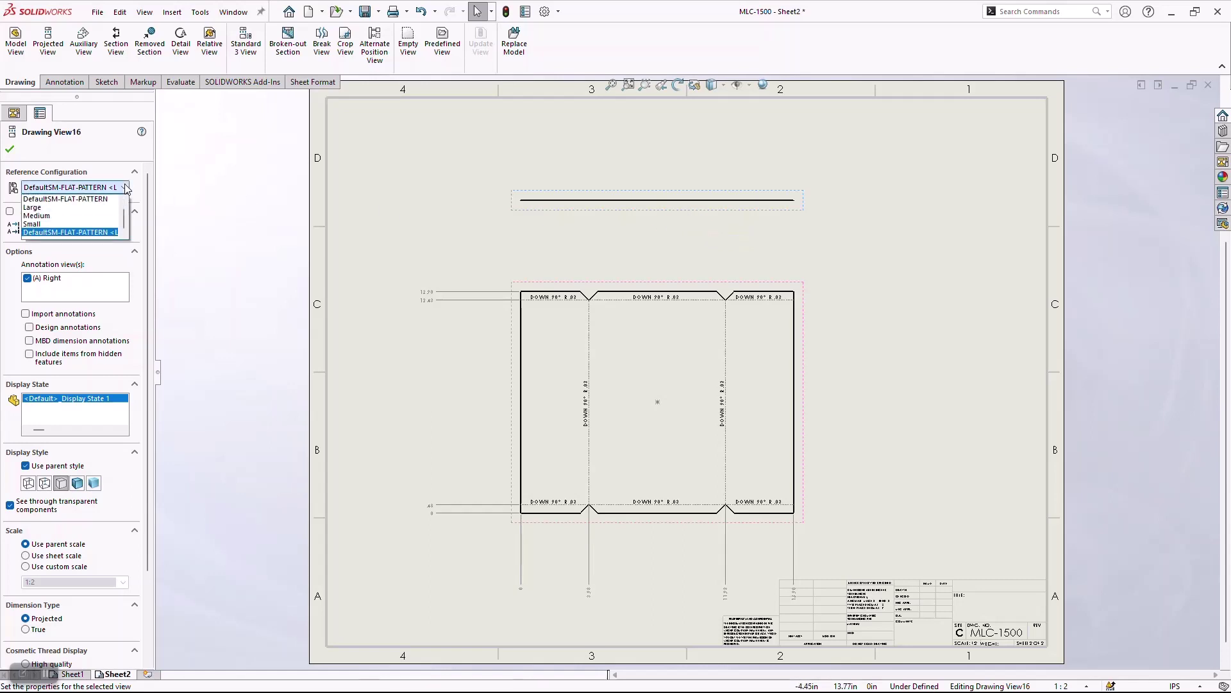
pyautogui.scroll(1, 48, 204)
pyautogui.click(49, 200)
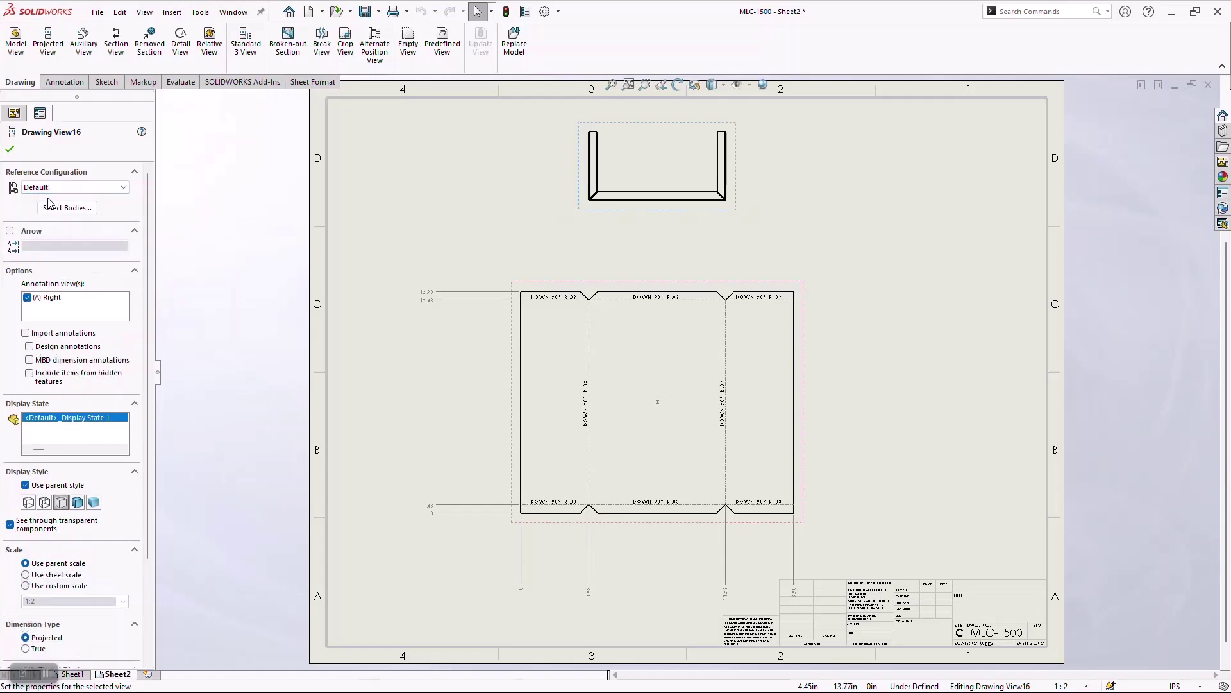
pyautogui.click(10, 149)
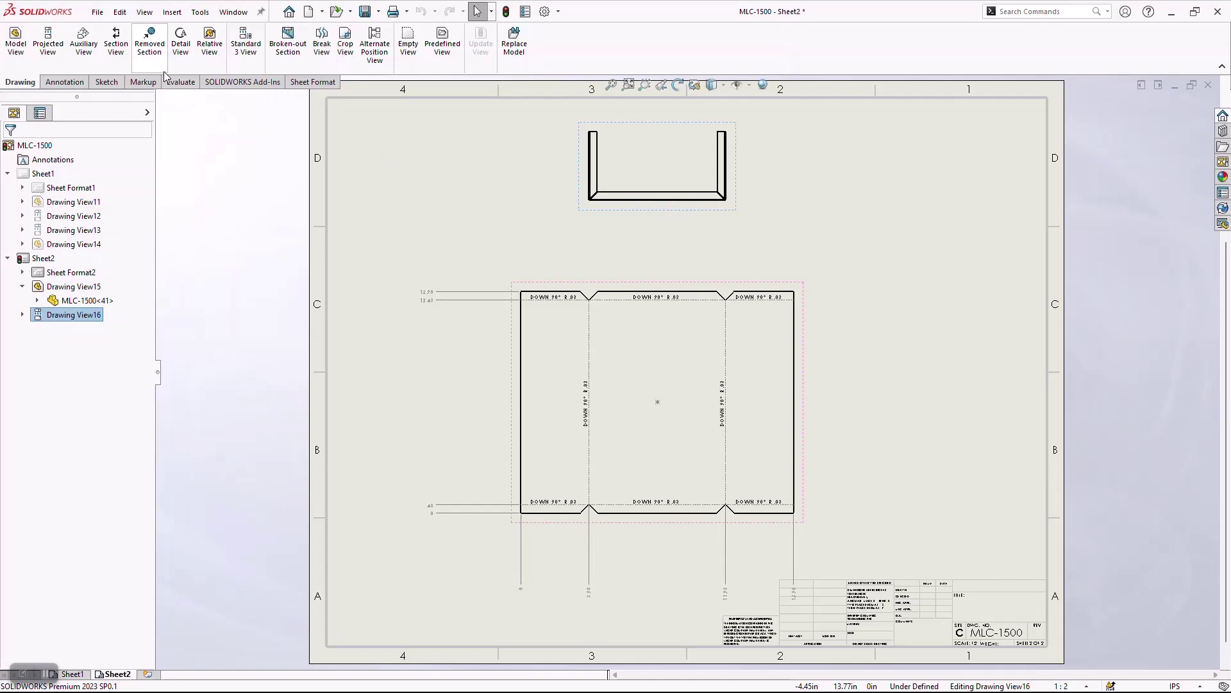
# Dimension the U profile with an 8.01 width below and a 4.01 height at left
pyautogui.click(64, 81)
pyautogui.click(22, 40)
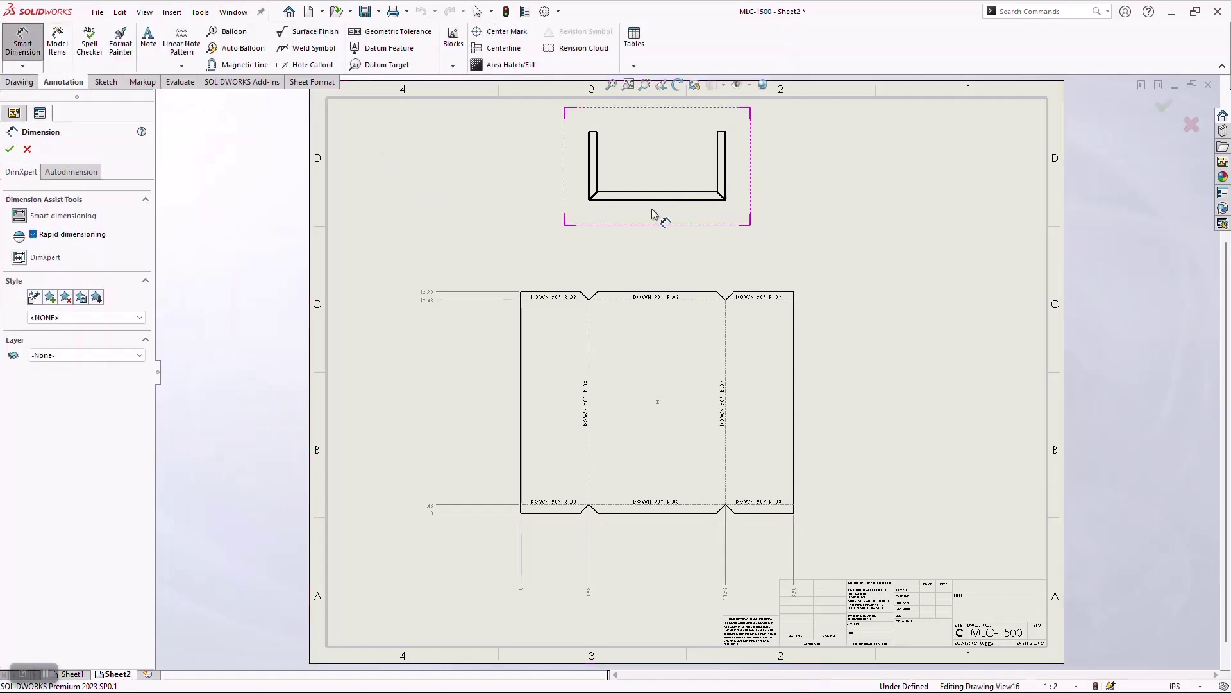
pyautogui.scroll(-5, 561, 211)
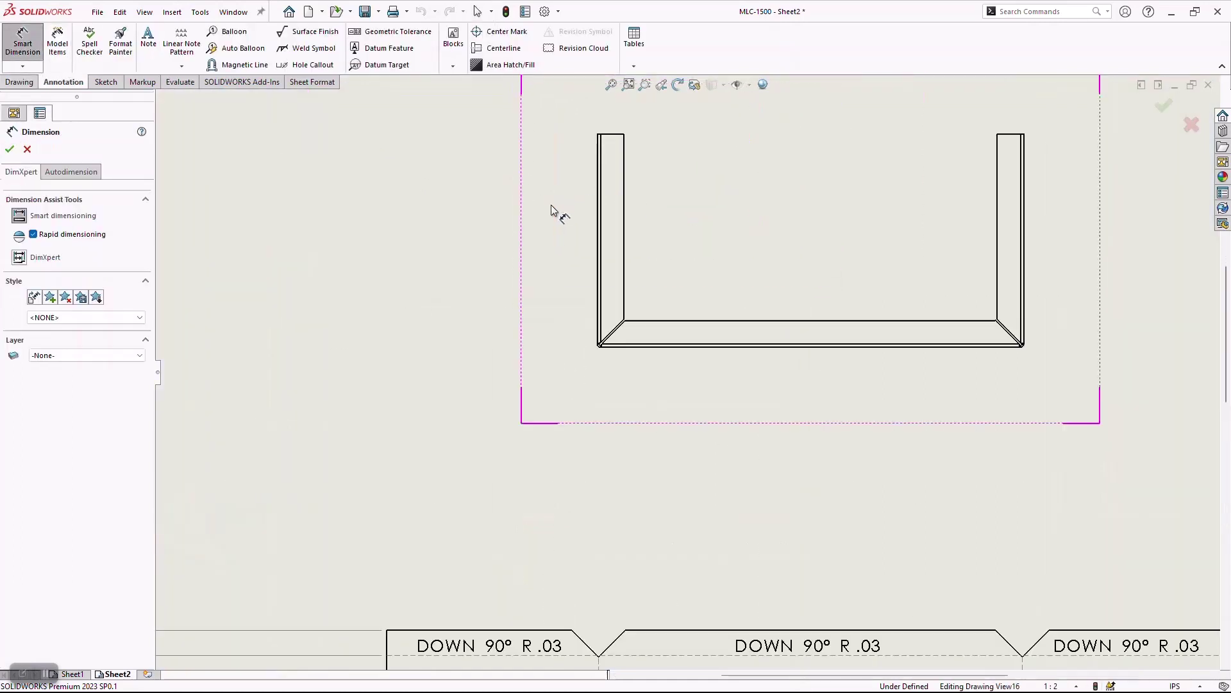
pyautogui.click(599, 211)
pyautogui.click(1025, 220)
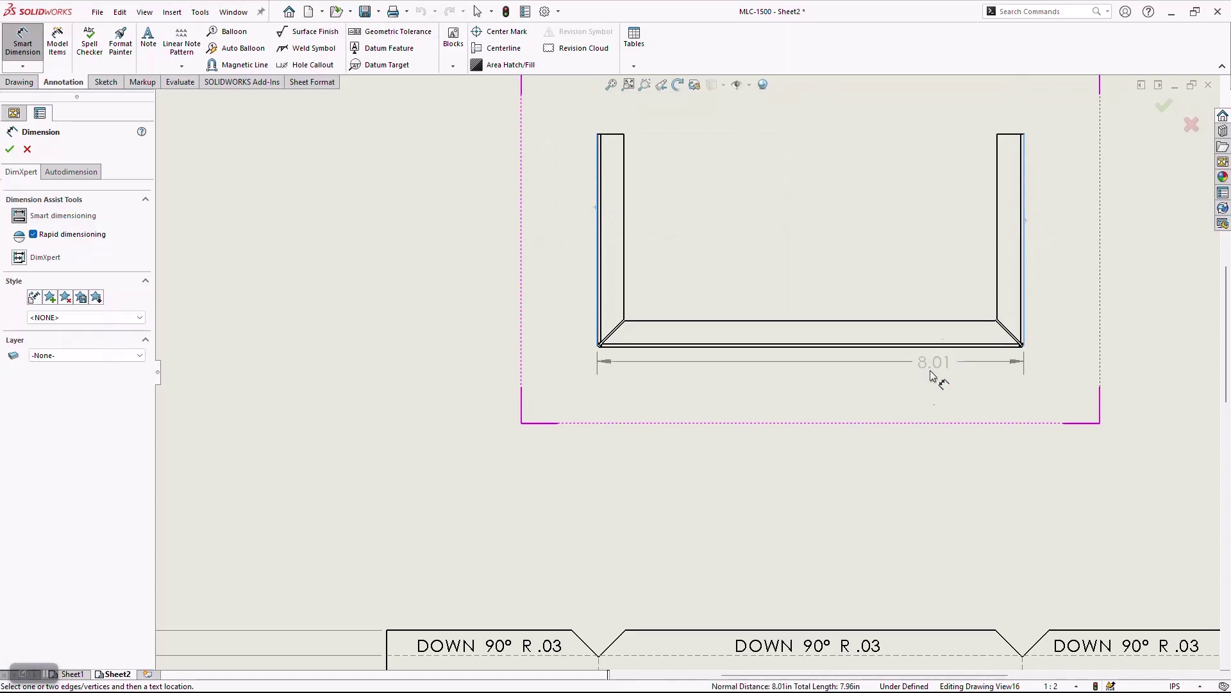
pyautogui.click(867, 461)
pyautogui.click(733, 346)
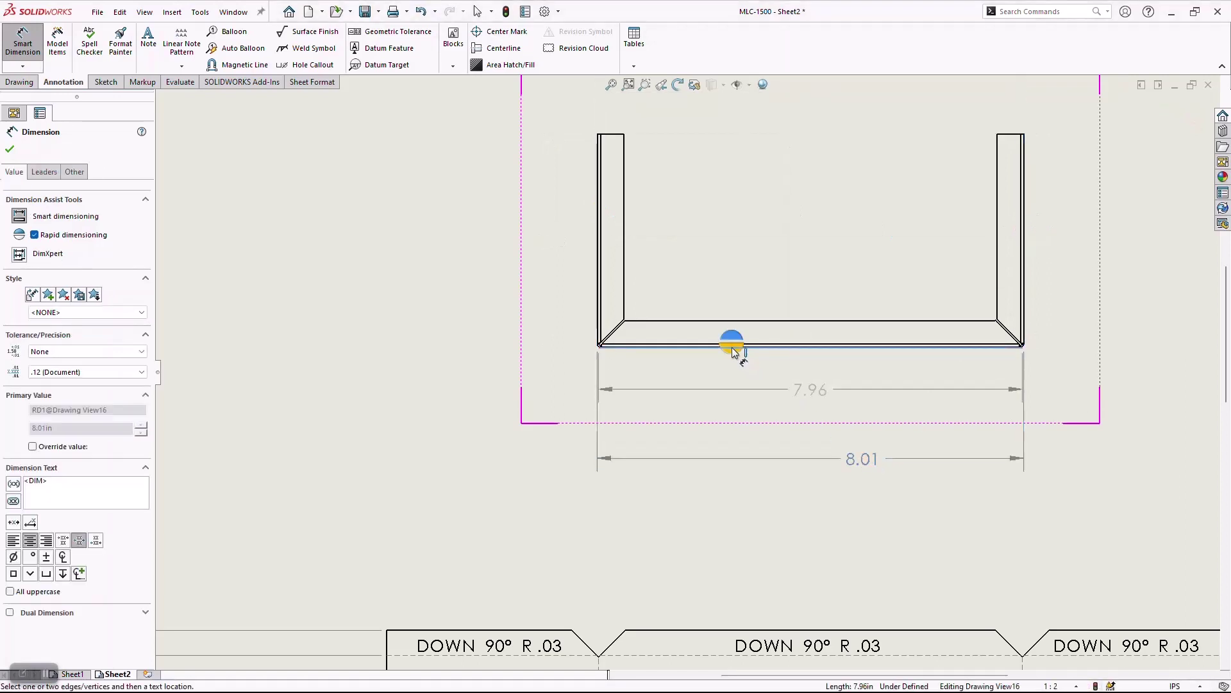
pyautogui.click(608, 135)
pyautogui.click(489, 308)
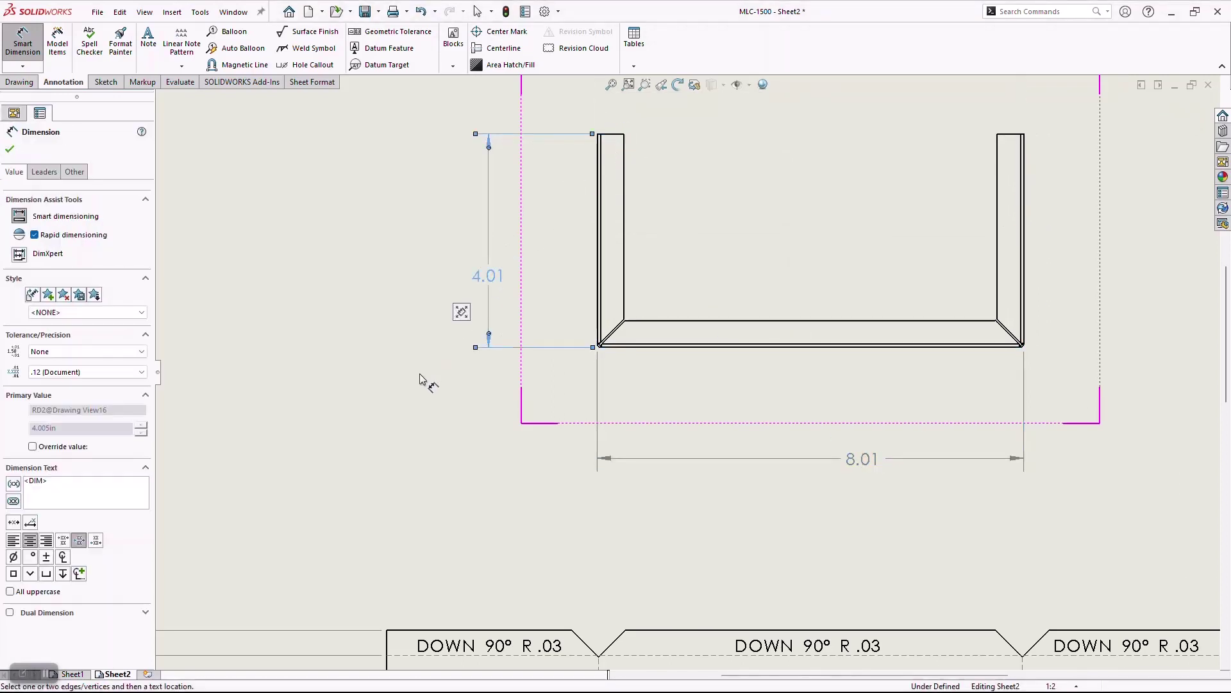
pyautogui.press('Escape')
pyautogui.press('f')
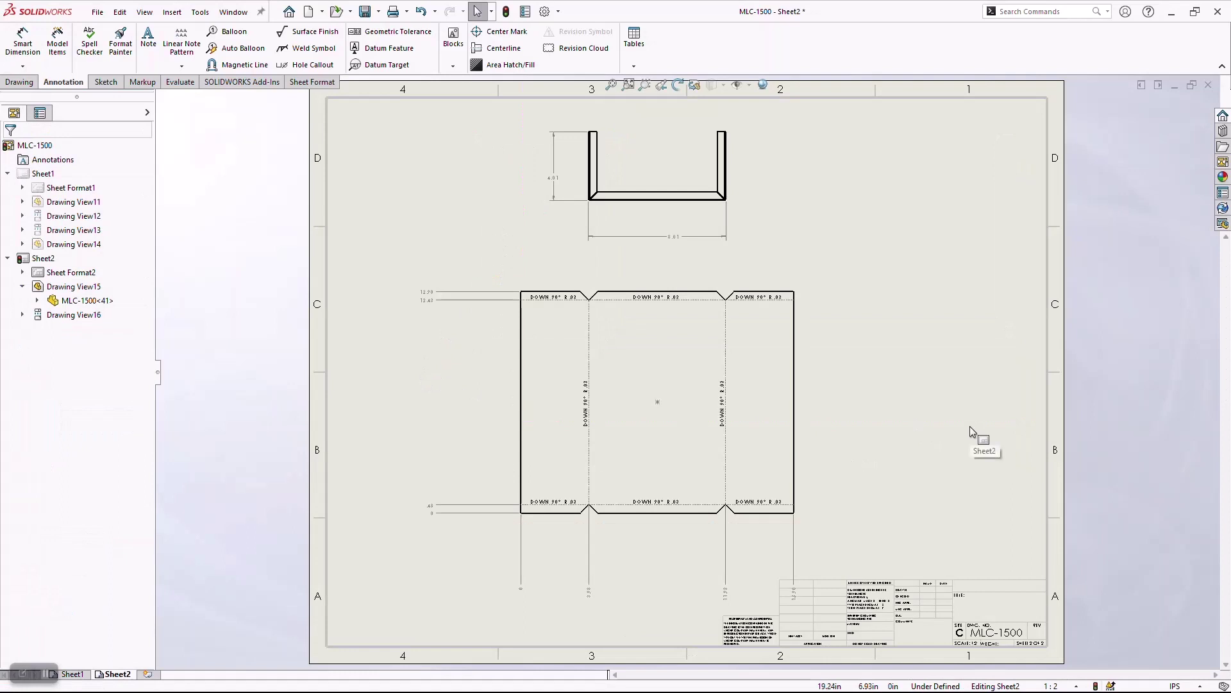
# Add Sheet3 and begin a model view of the MLC-1500 part
pyautogui.click(147, 675)
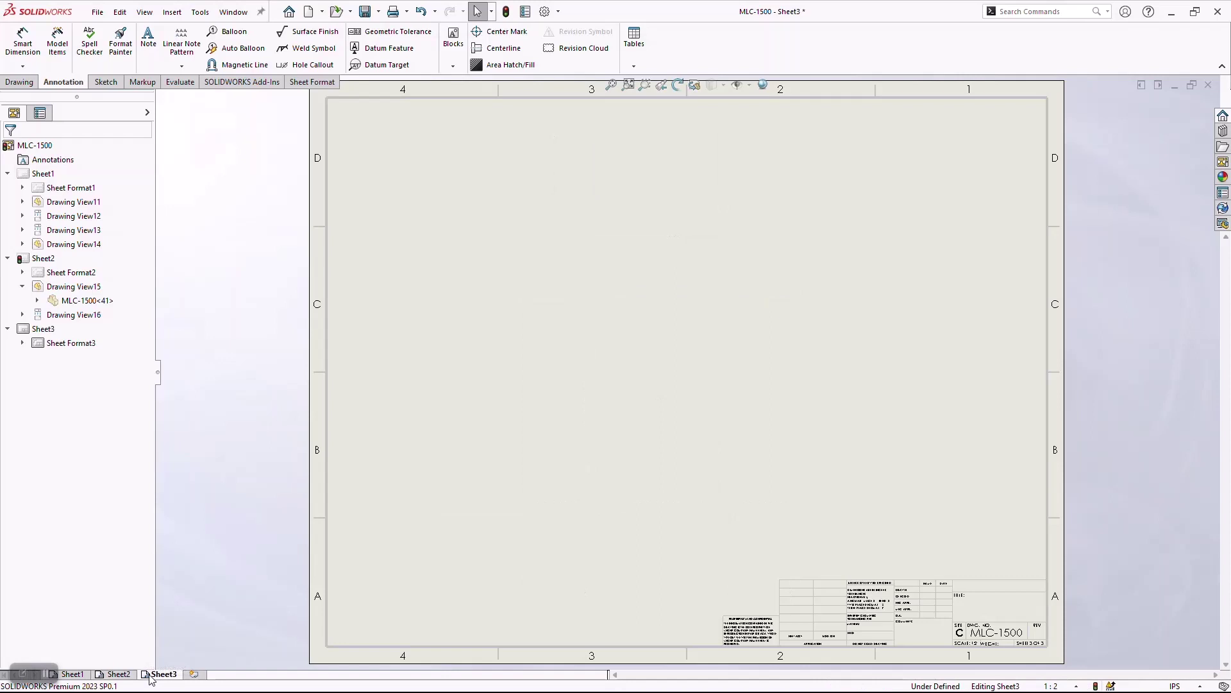
pyautogui.moveTo(168, 673); pyautogui.dragTo(413, 560)
pyautogui.click(19, 82)
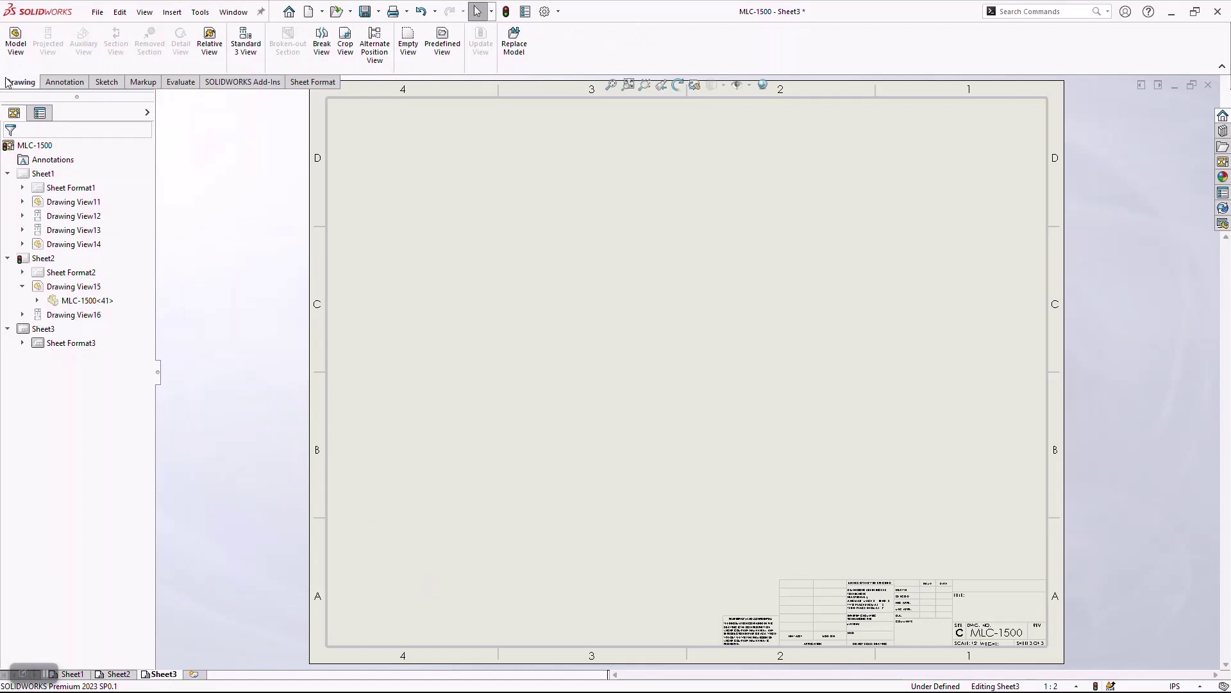
pyautogui.click(14, 42)
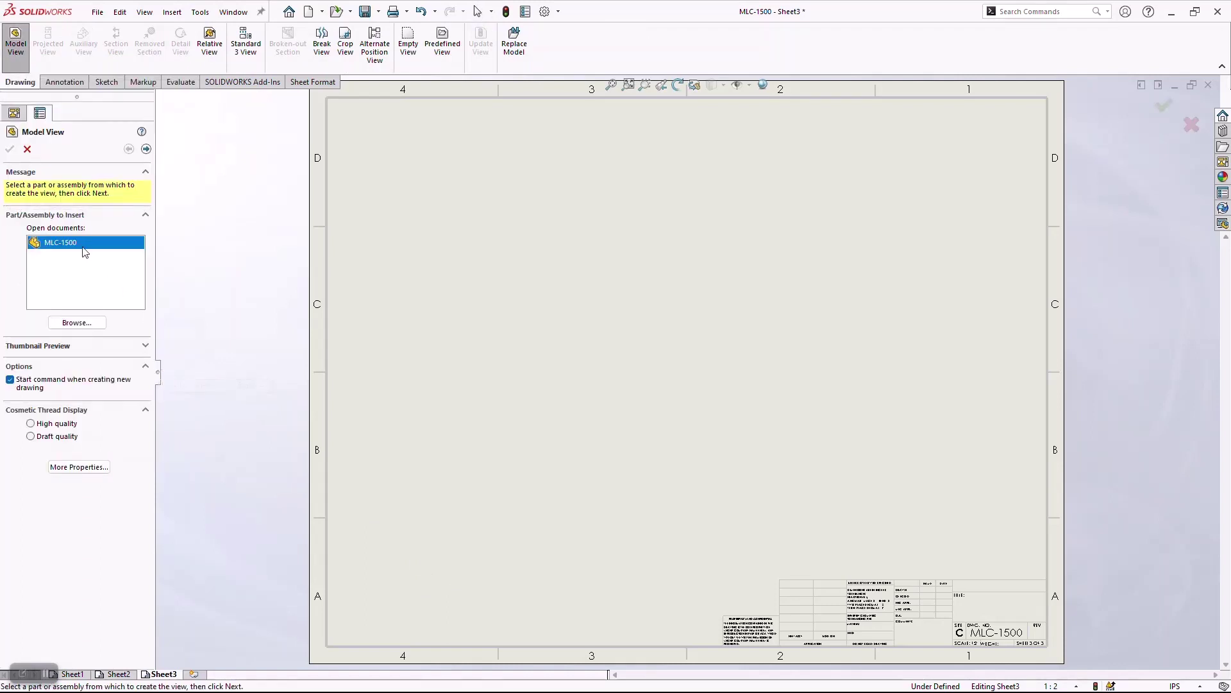
pyautogui.click(146, 149)
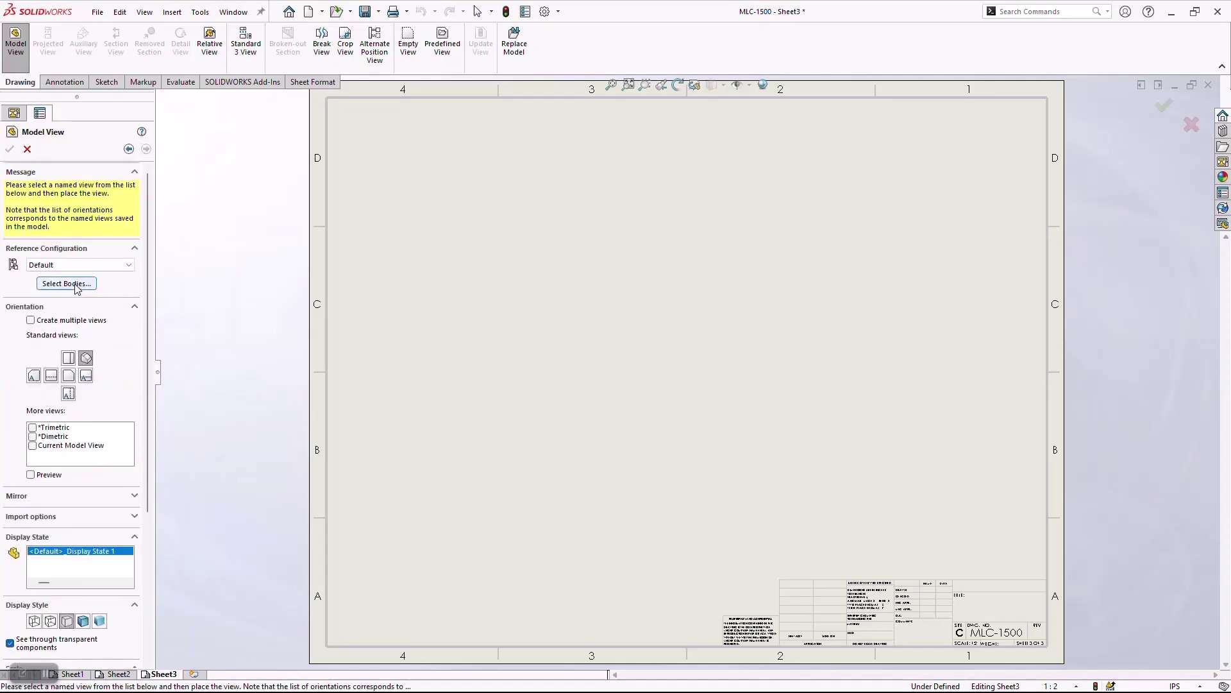
# Place a flat pattern view of the Edge-Flange3 end panel body on Sheet3
pyautogui.click(76, 286)
pyautogui.click(844, 487)
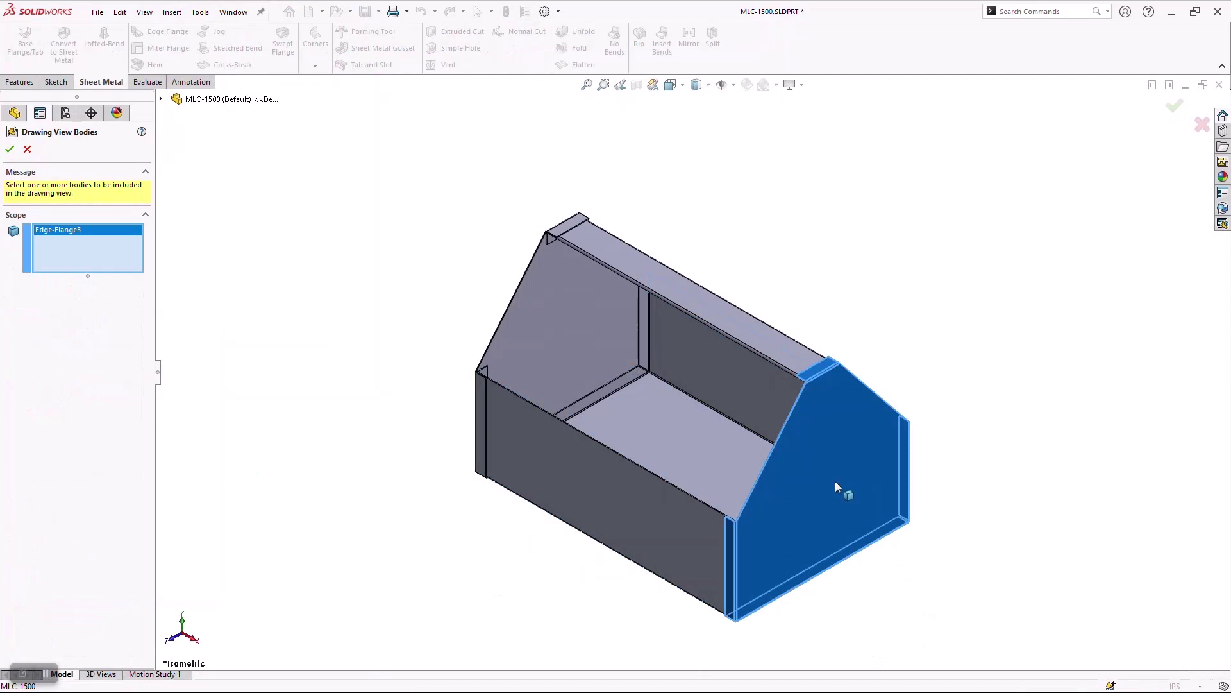
pyautogui.click(10, 149)
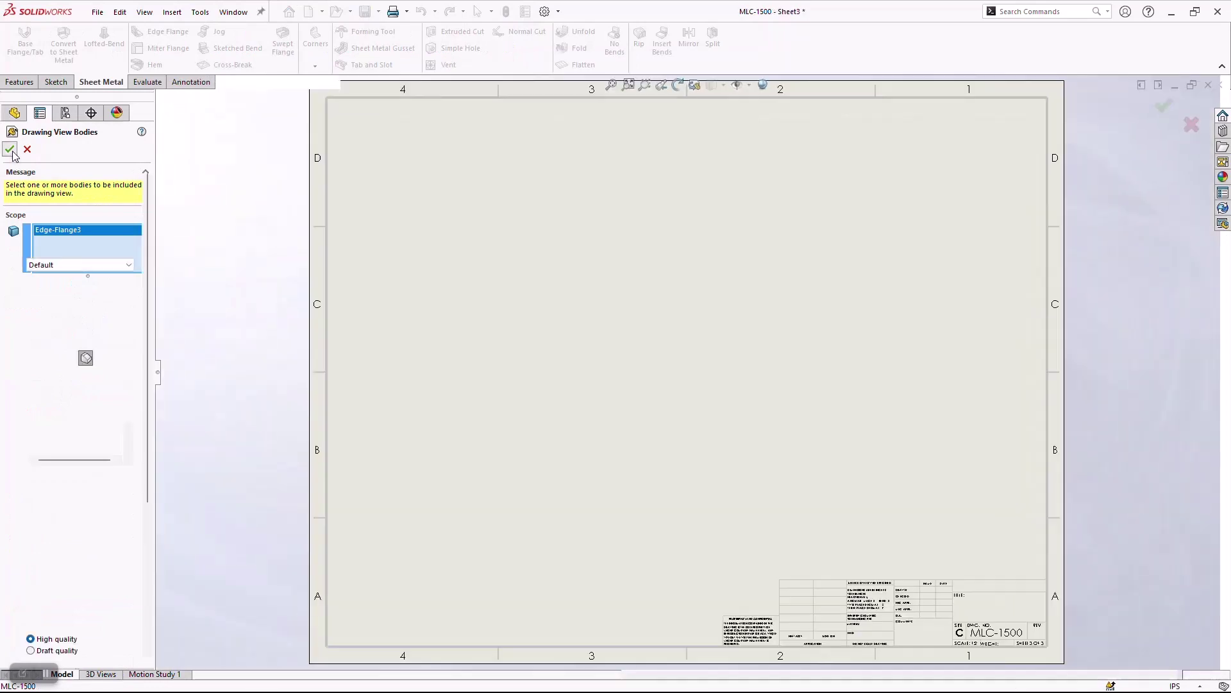
pyautogui.click(33, 428)
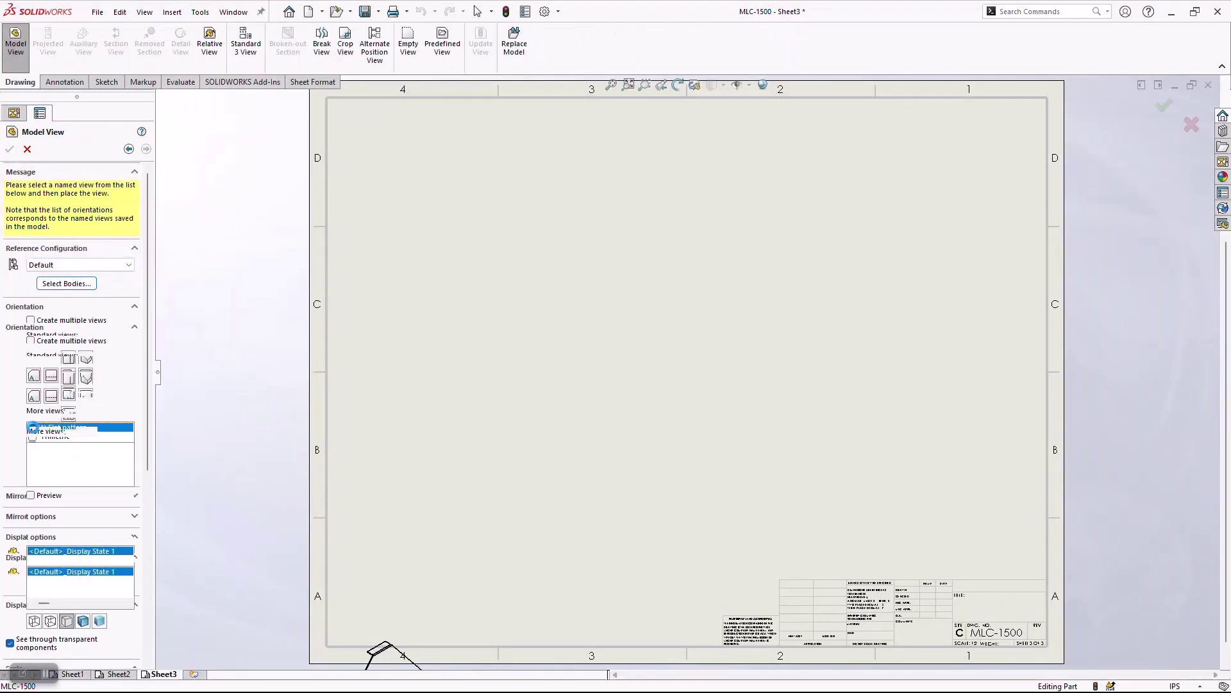
pyautogui.click(602, 395)
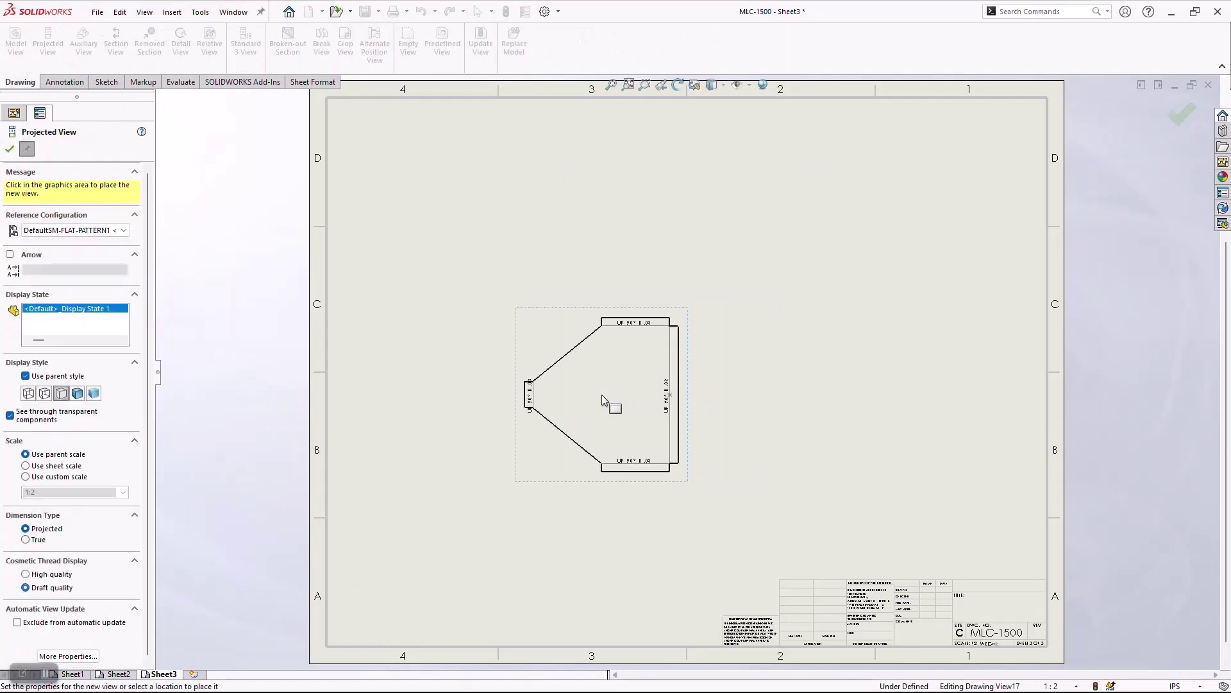
pyautogui.click(11, 149)
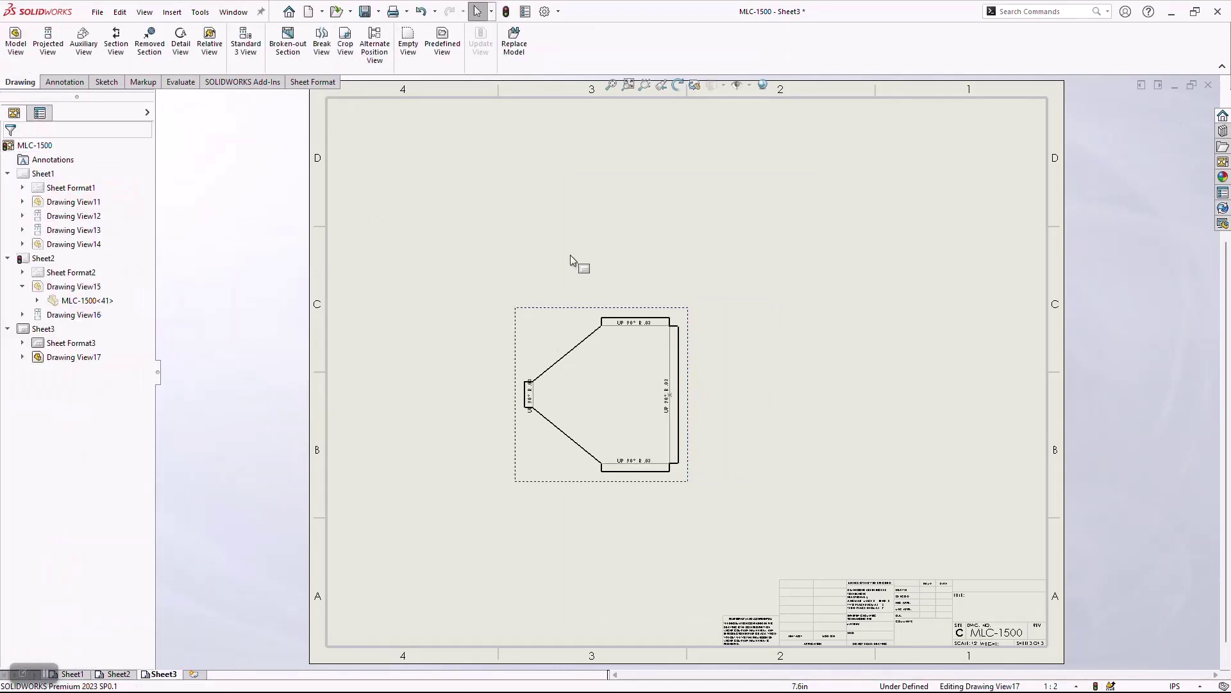
pyautogui.click(718, 349)
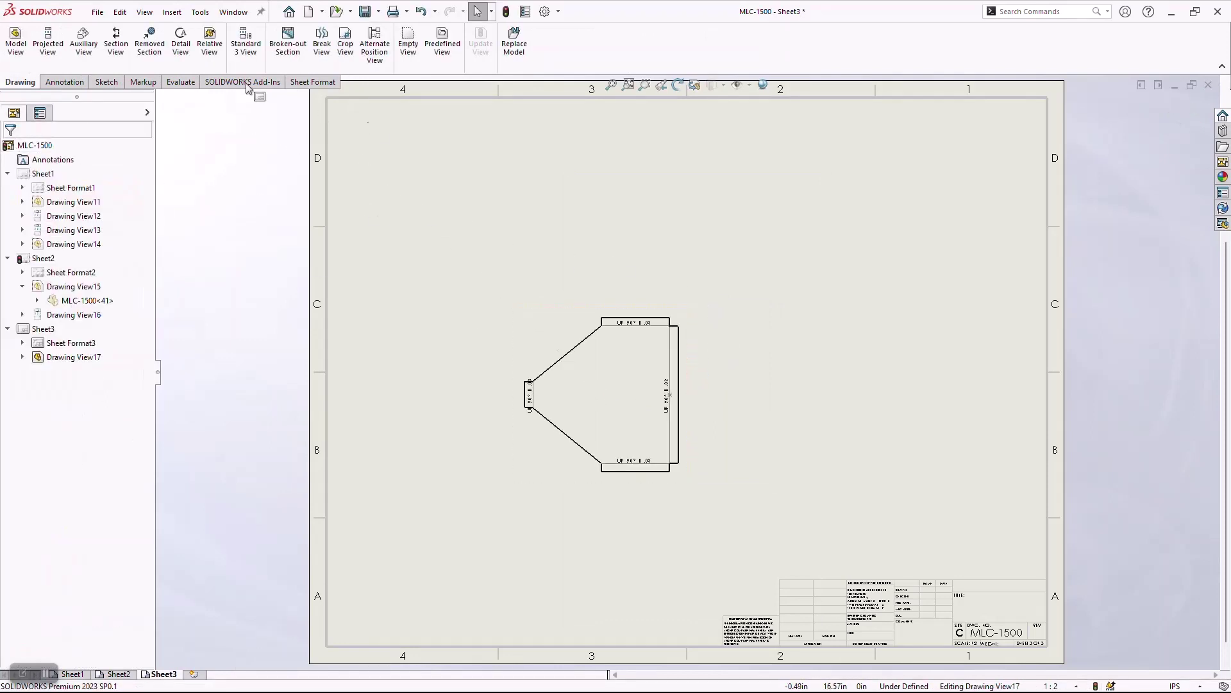
# Rotate the flat pattern view -90° so its pointed end faces up
pyautogui.click(678, 86)
pyautogui.moveTo(695, 426); pyautogui.dragTo(588, 459)
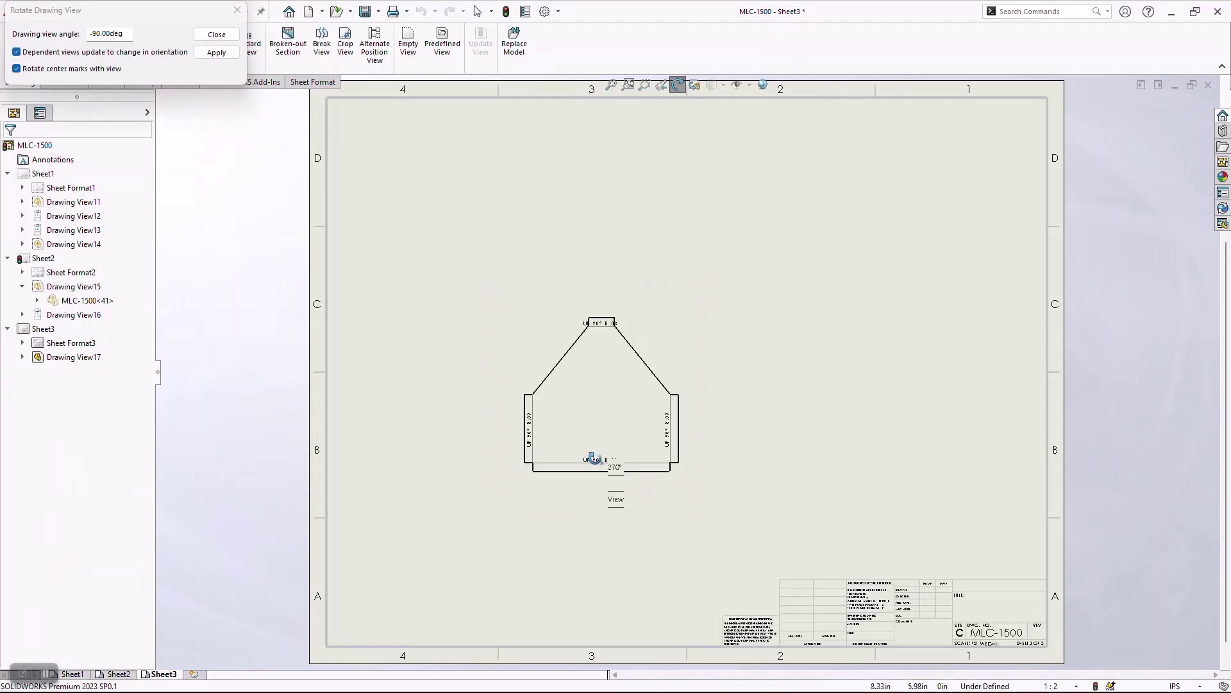
pyautogui.click(217, 34)
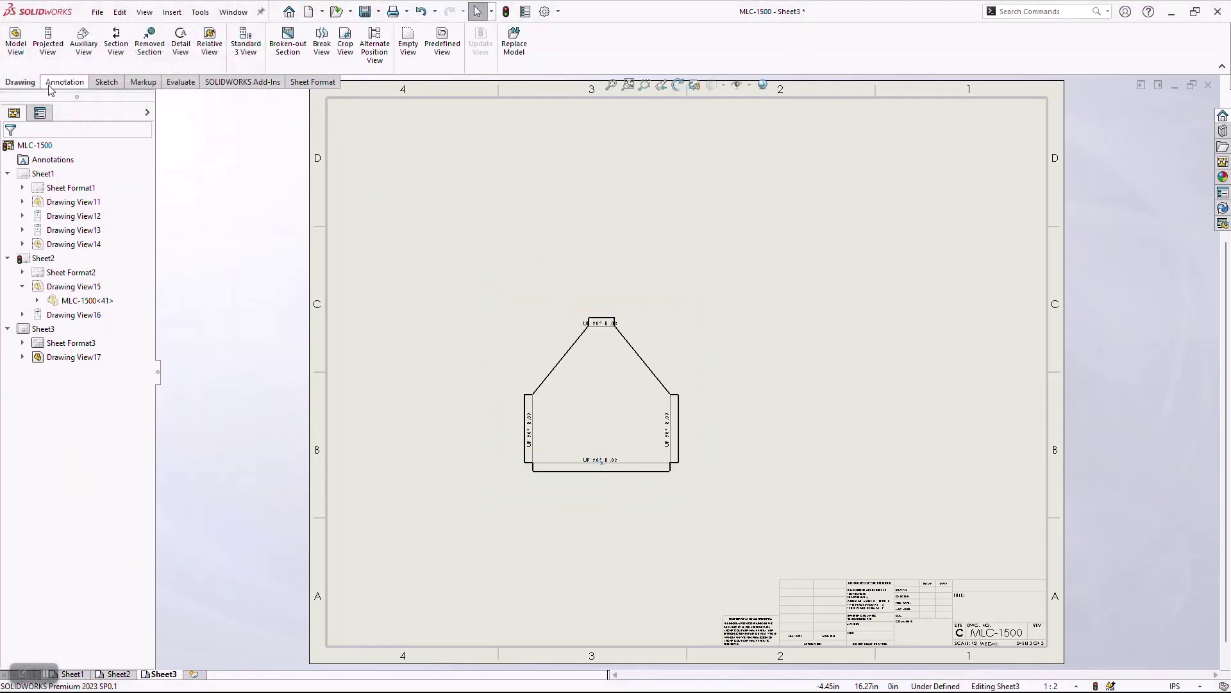
# Select the Edge-Flange5 top flange strip as the body for a new model view
pyautogui.click(16, 40)
pyautogui.click(145, 149)
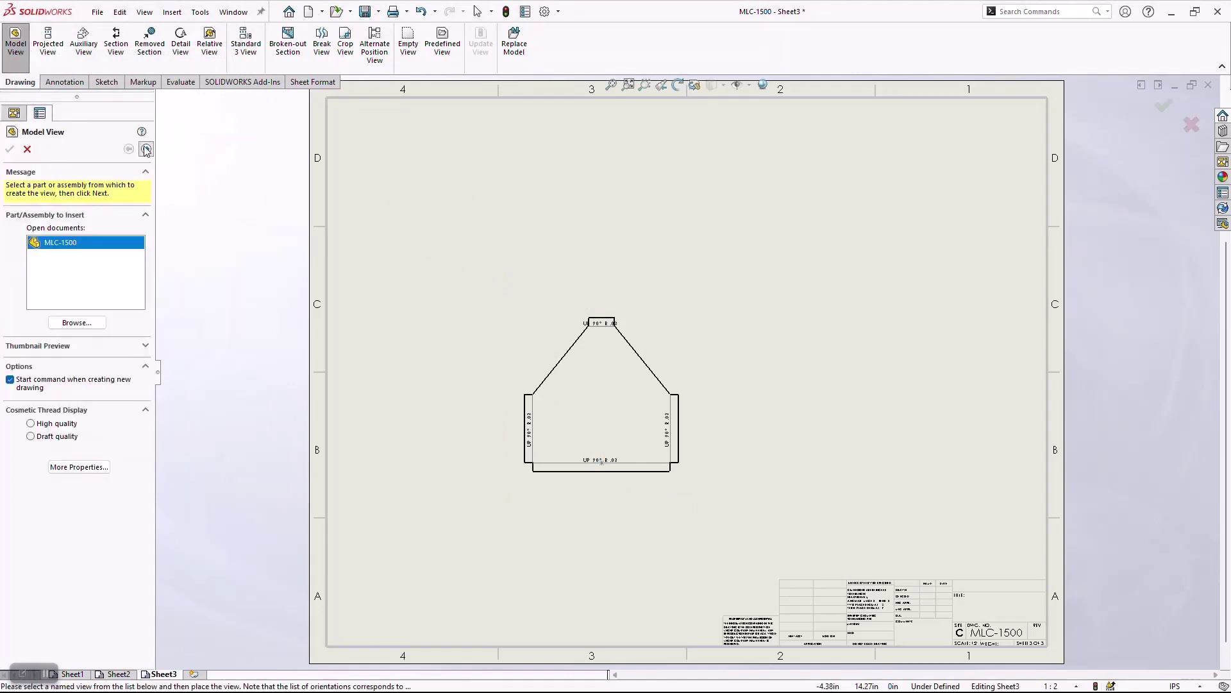
pyautogui.click(60, 286)
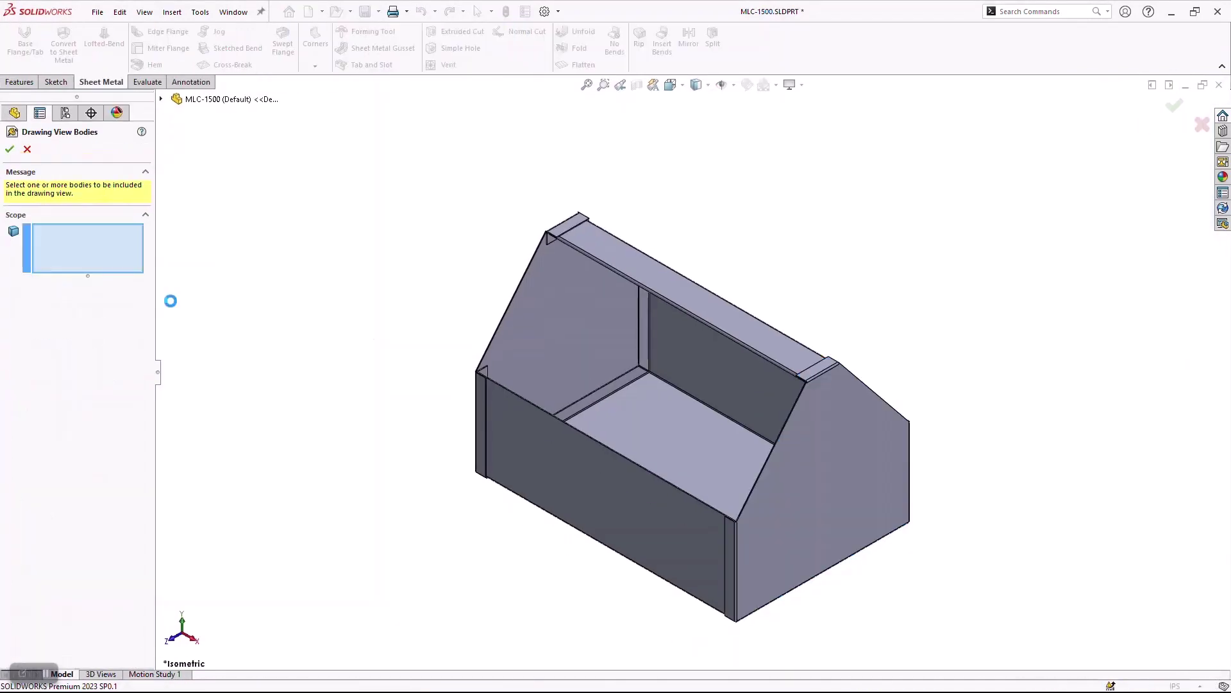
pyautogui.click(703, 321)
pyautogui.click(10, 149)
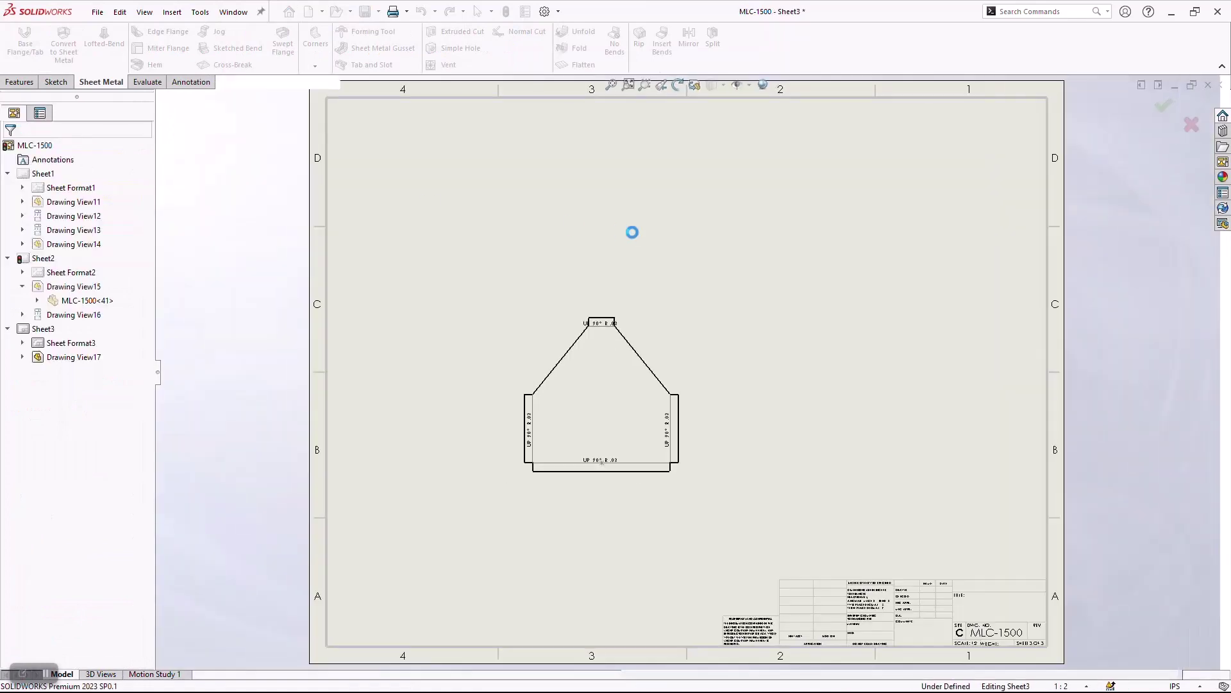
pyautogui.click(15, 39)
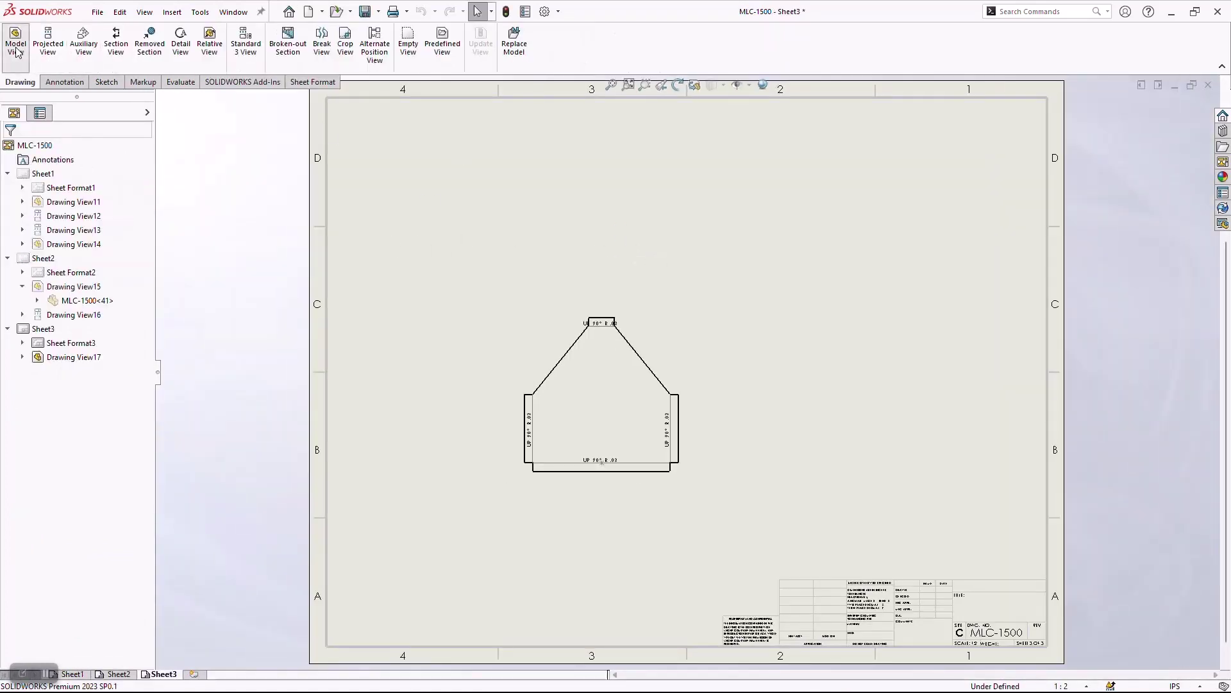
pyautogui.click(147, 150)
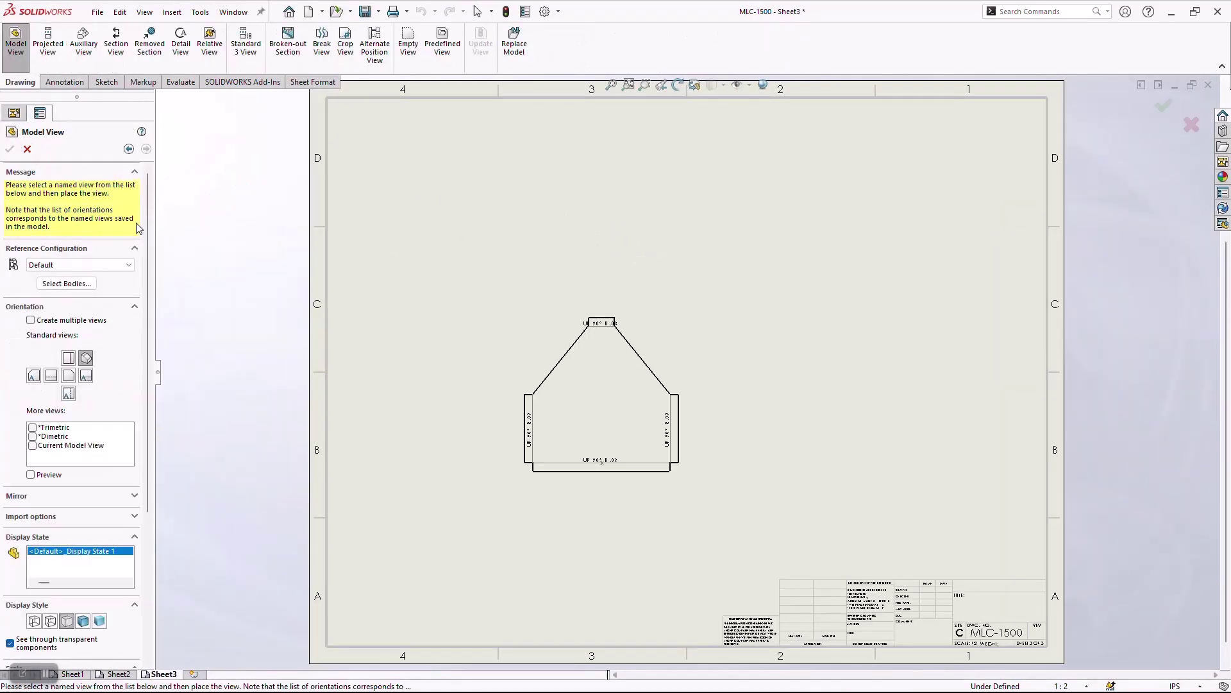
pyautogui.click(67, 282)
pyautogui.click(630, 282)
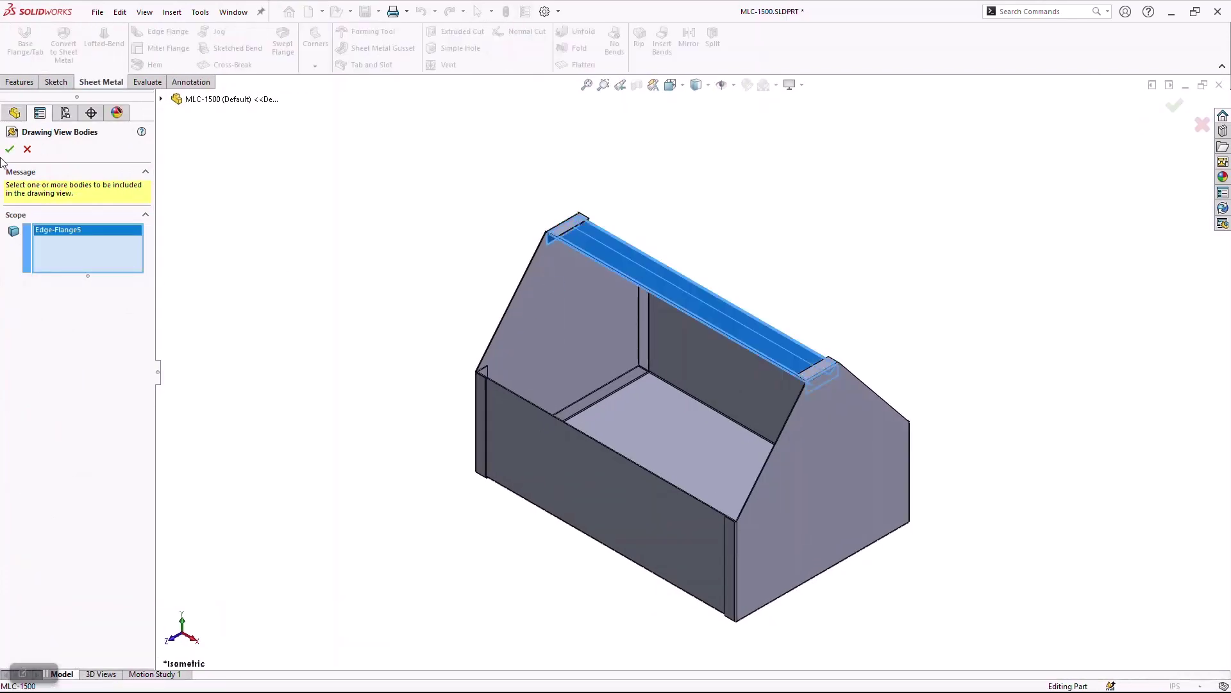
pyautogui.click(10, 148)
# Place the strip's flat pattern at Sheet3's right and raise the end-panel view higher
pyautogui.click(32, 427)
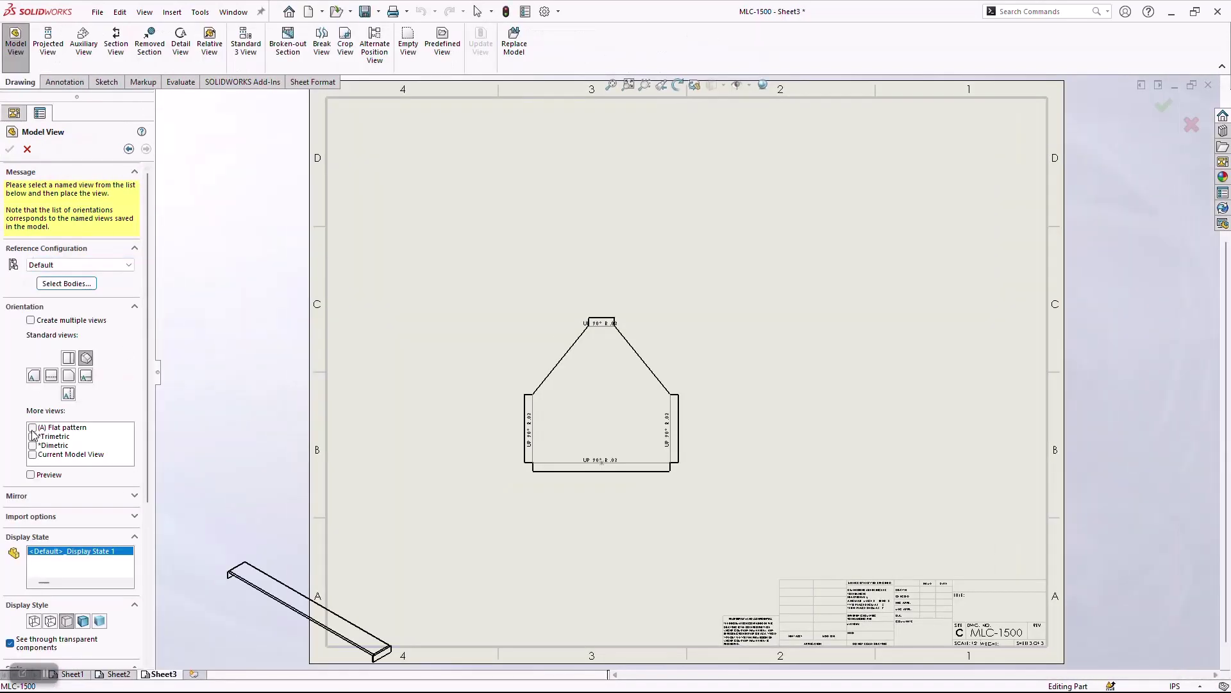
pyautogui.click(856, 338)
pyautogui.press('Escape')
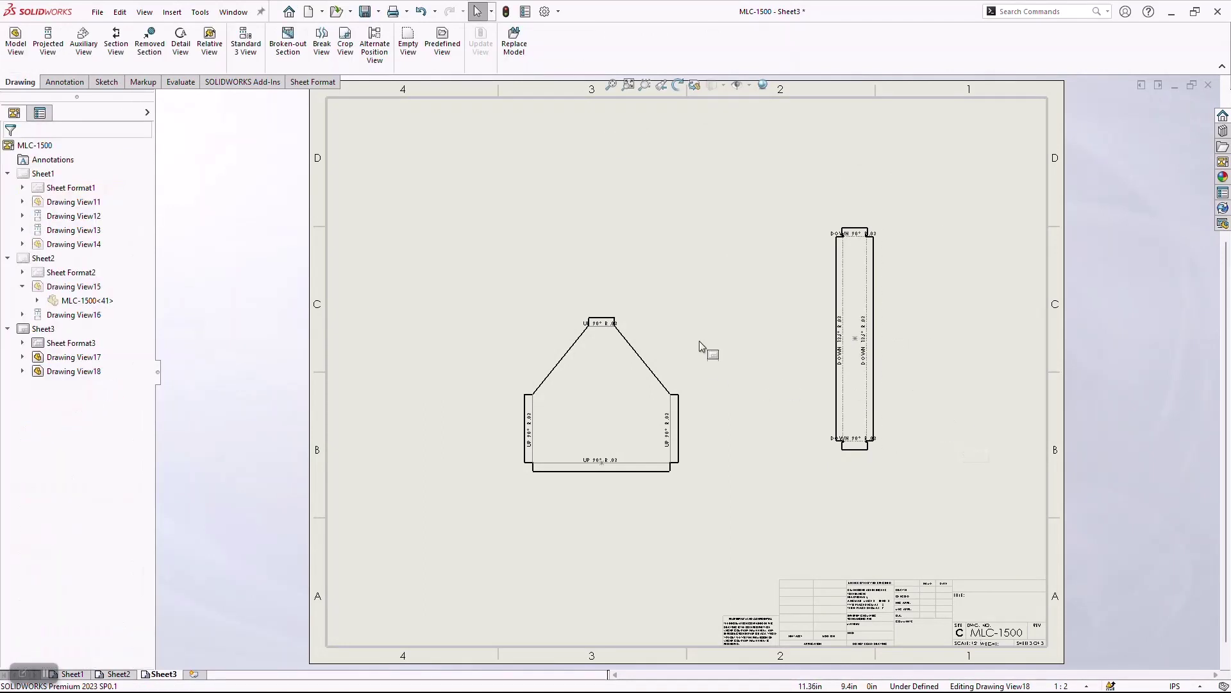
pyautogui.moveTo(695, 338); pyautogui.dragTo(695, 290)
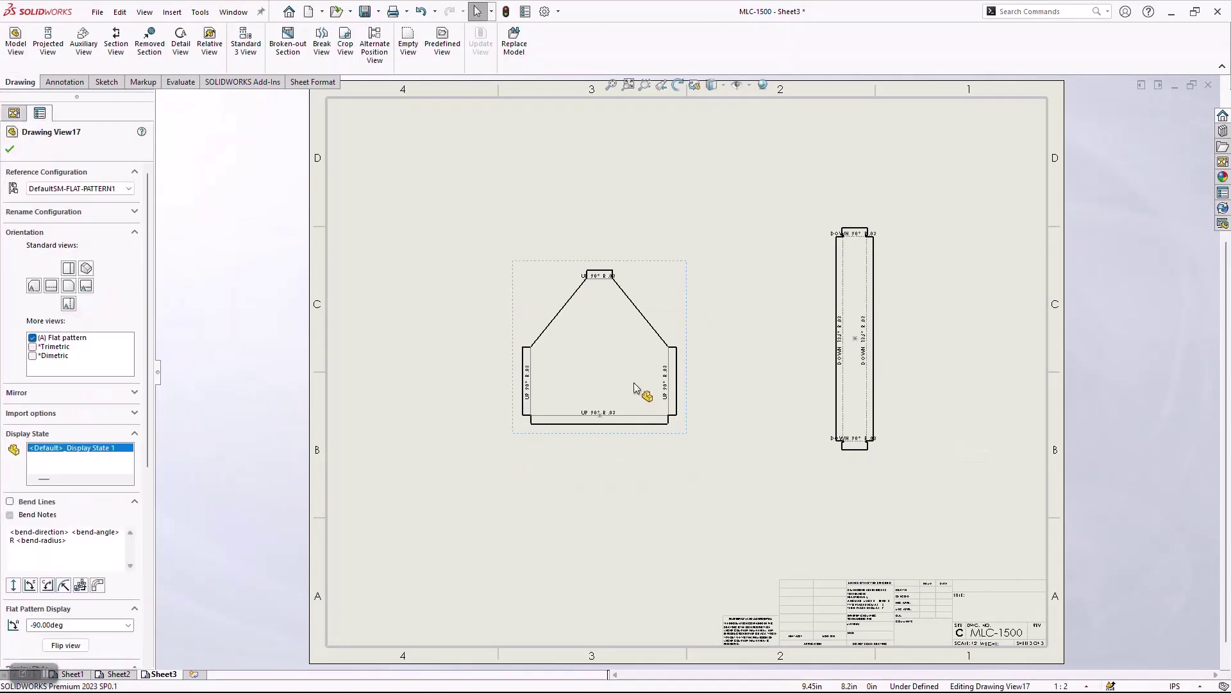
pyautogui.click(286, 217)
# Add ordinate dimensions to the end panel's flat pattern, zeroed at its bottom edge, marking its heights
pyautogui.click(66, 84)
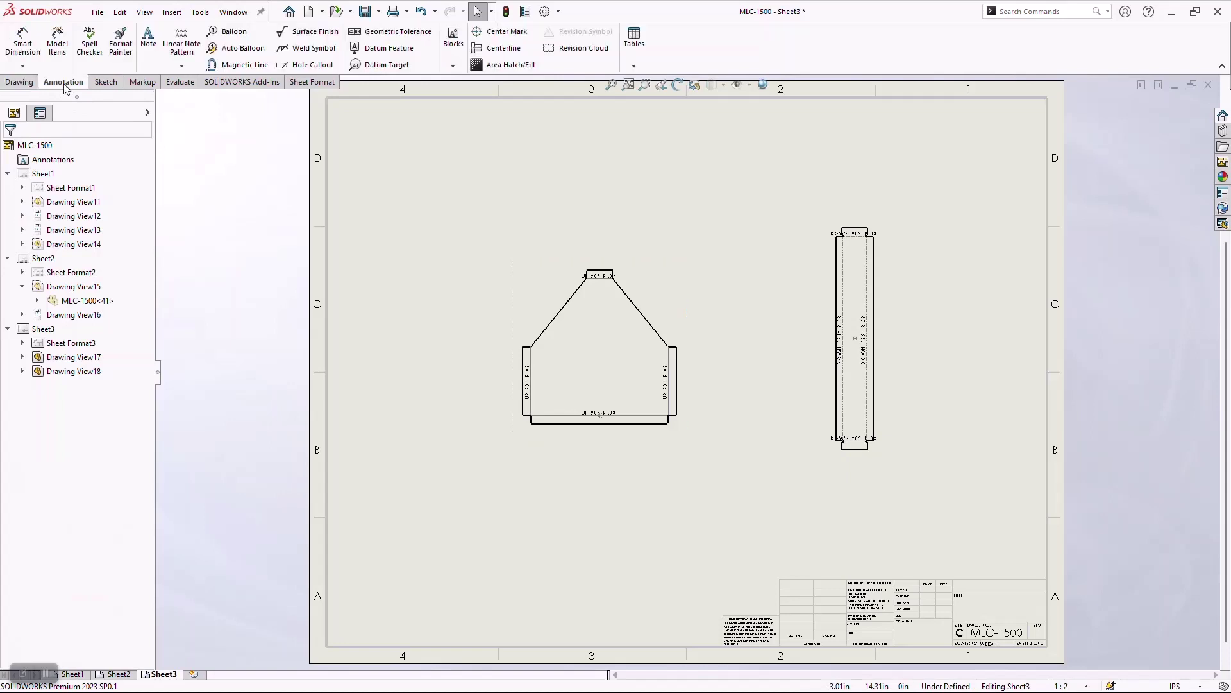
pyautogui.click(23, 66)
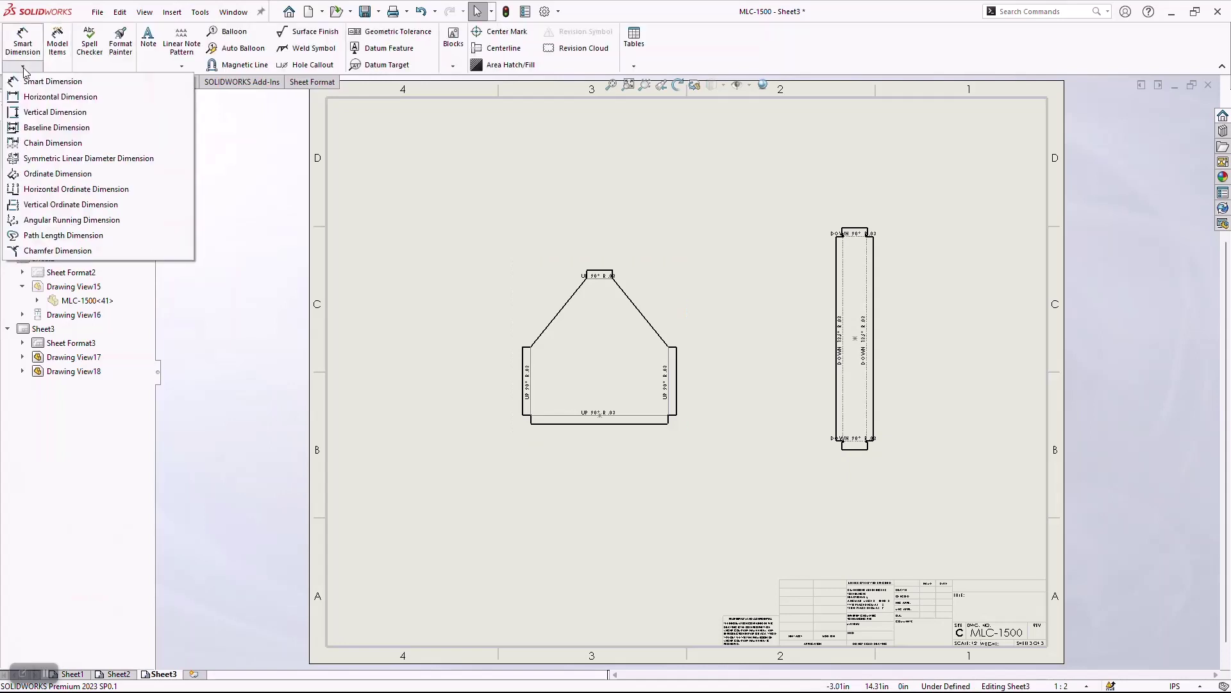
pyautogui.click(58, 173)
pyautogui.click(574, 424)
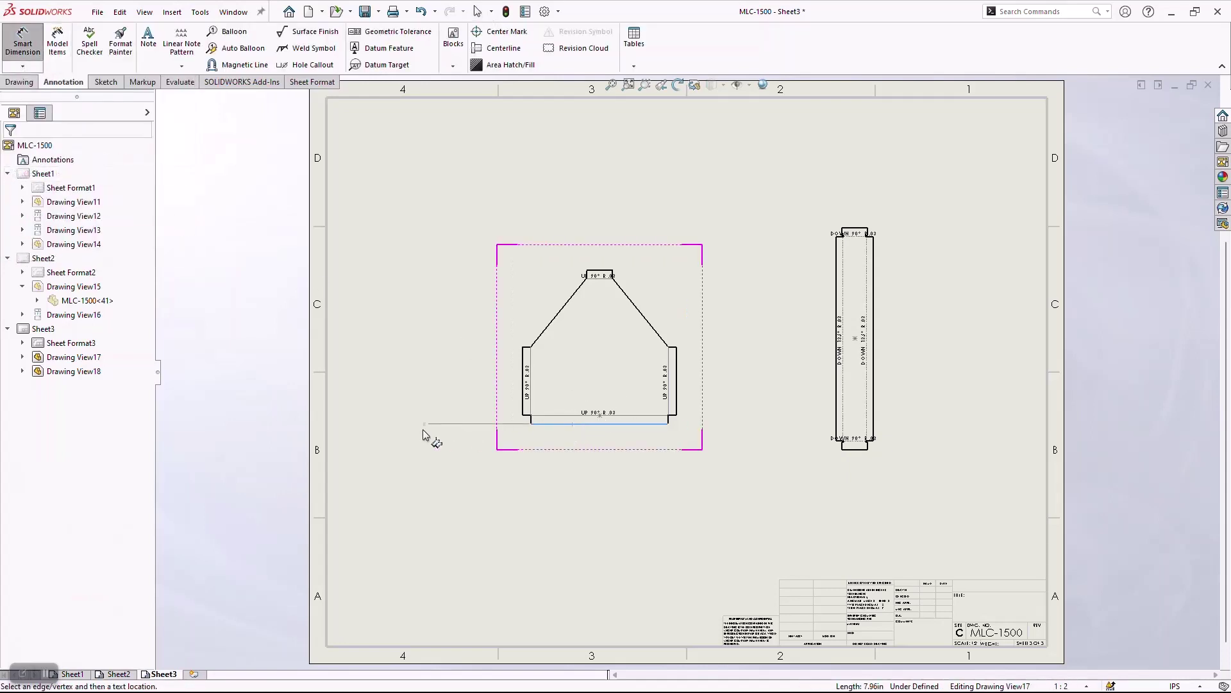
pyautogui.click(420, 424)
pyautogui.click(600, 271)
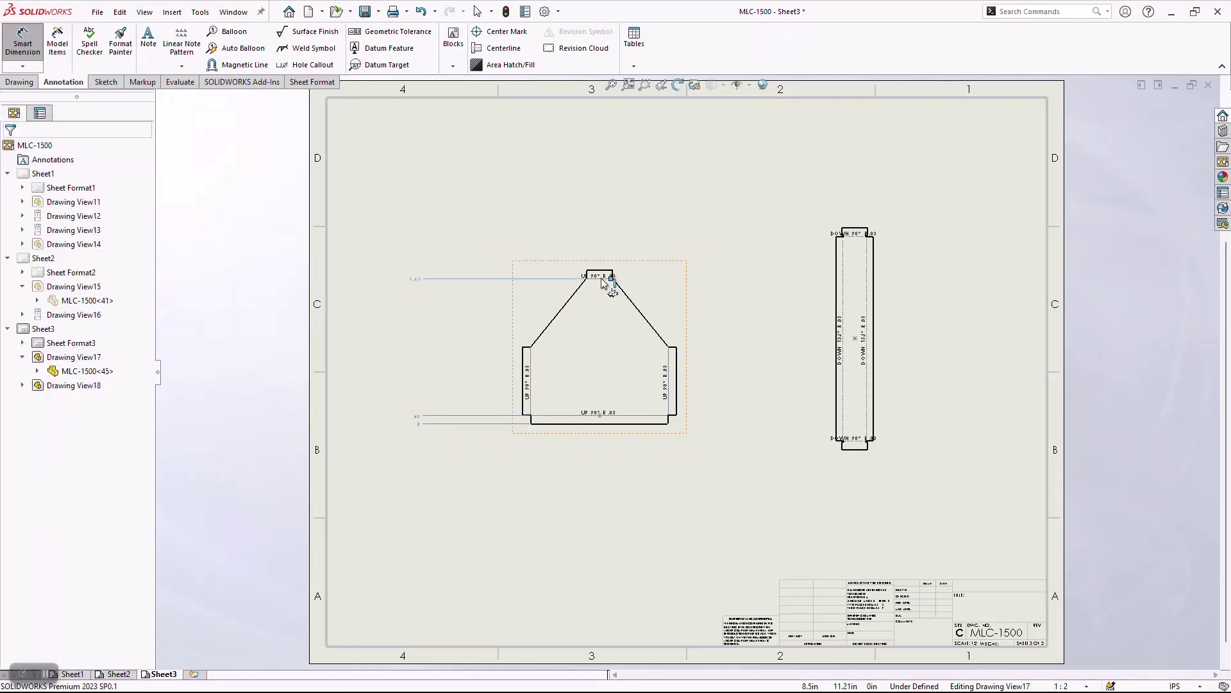
pyautogui.click(600, 278)
pyautogui.press('Escape')
# Add ordinate dimensions to the rim strip's flat pattern from its left edge across each bend line and the right edge
pyautogui.click(22, 66)
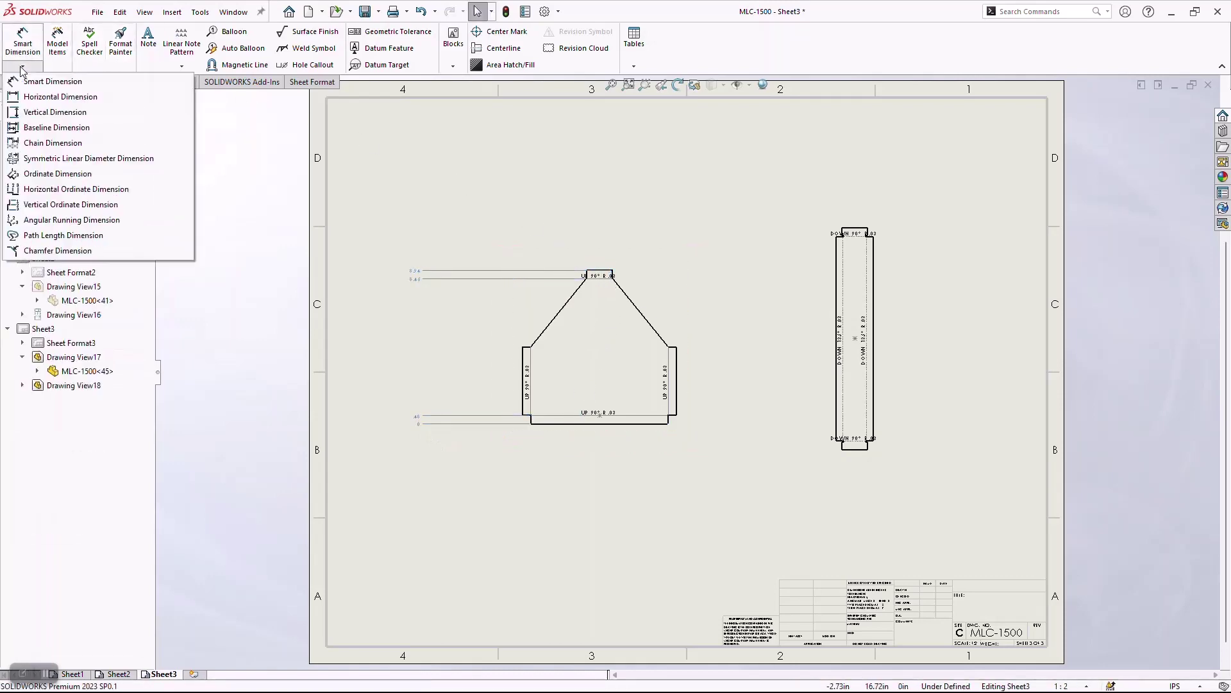
pyautogui.click(49, 174)
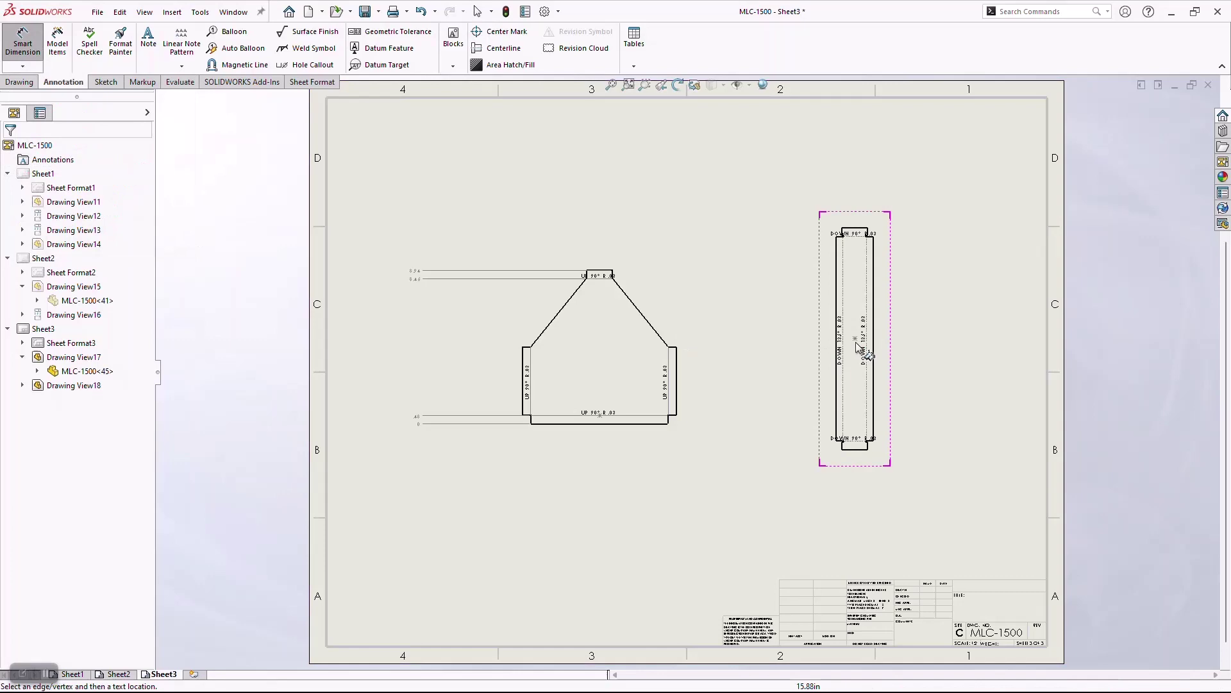
pyautogui.click(836, 295)
pyautogui.click(836, 496)
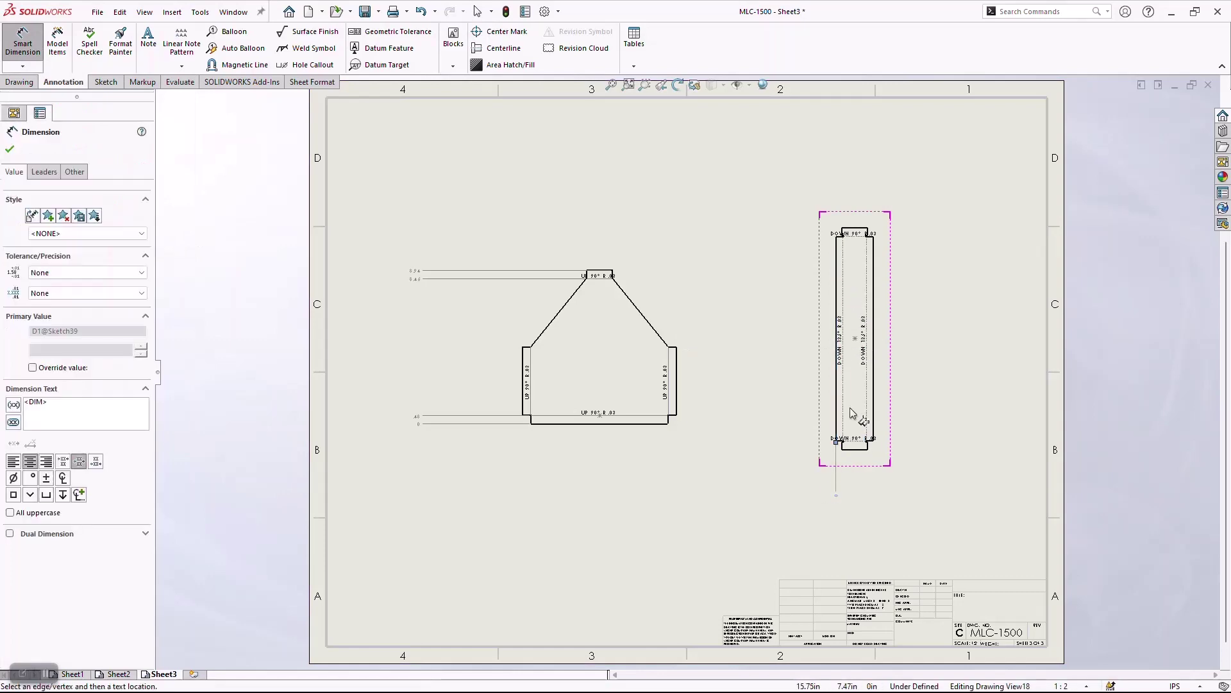
pyautogui.click(843, 408)
pyautogui.click(867, 404)
pyautogui.click(873, 399)
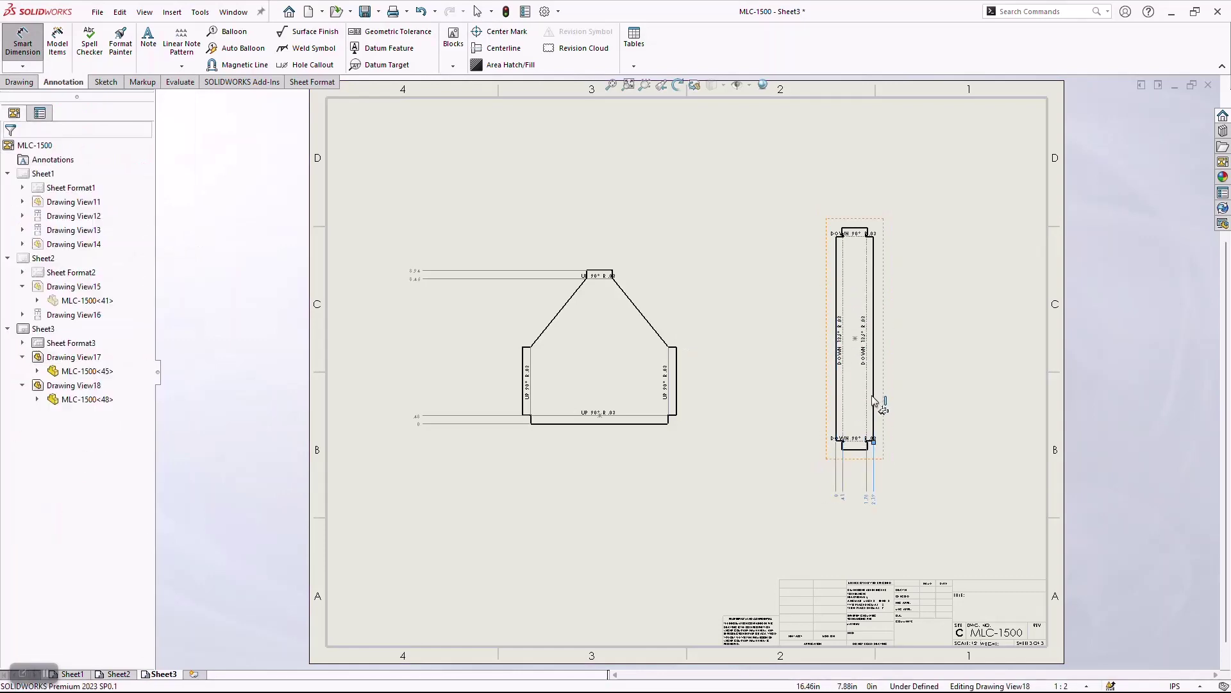
pyautogui.press('Escape')
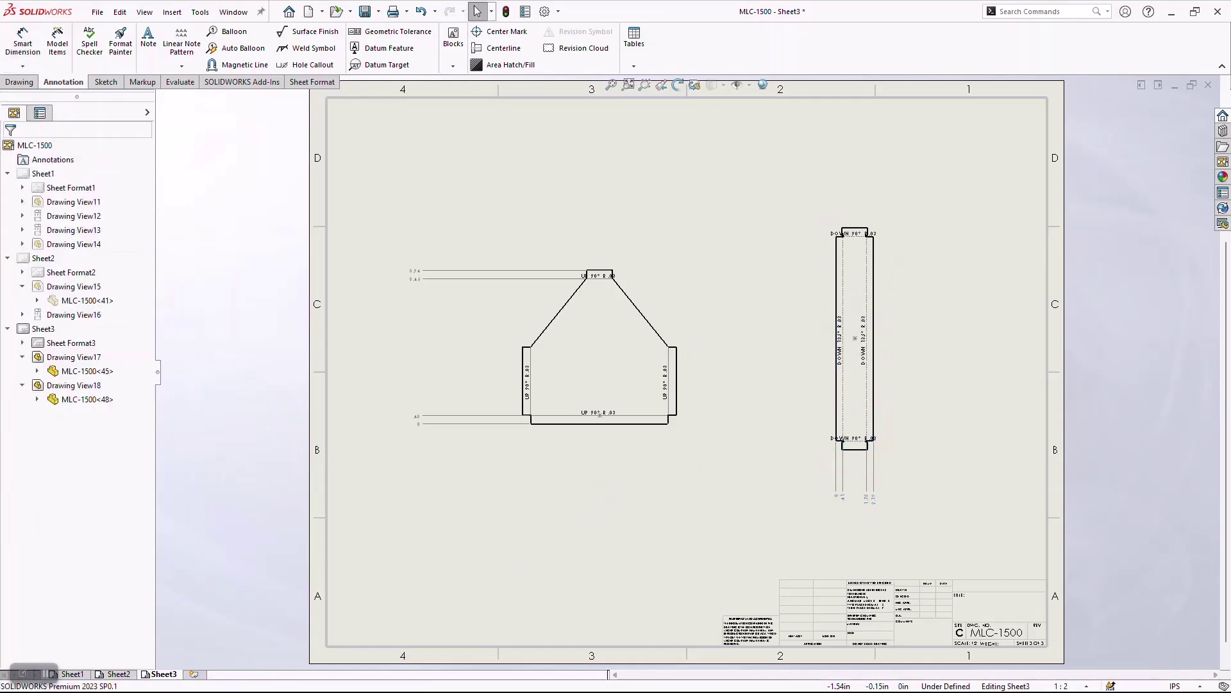
# Go back to Sheet1 and select the tray's isometric view
pyautogui.click(72, 674)
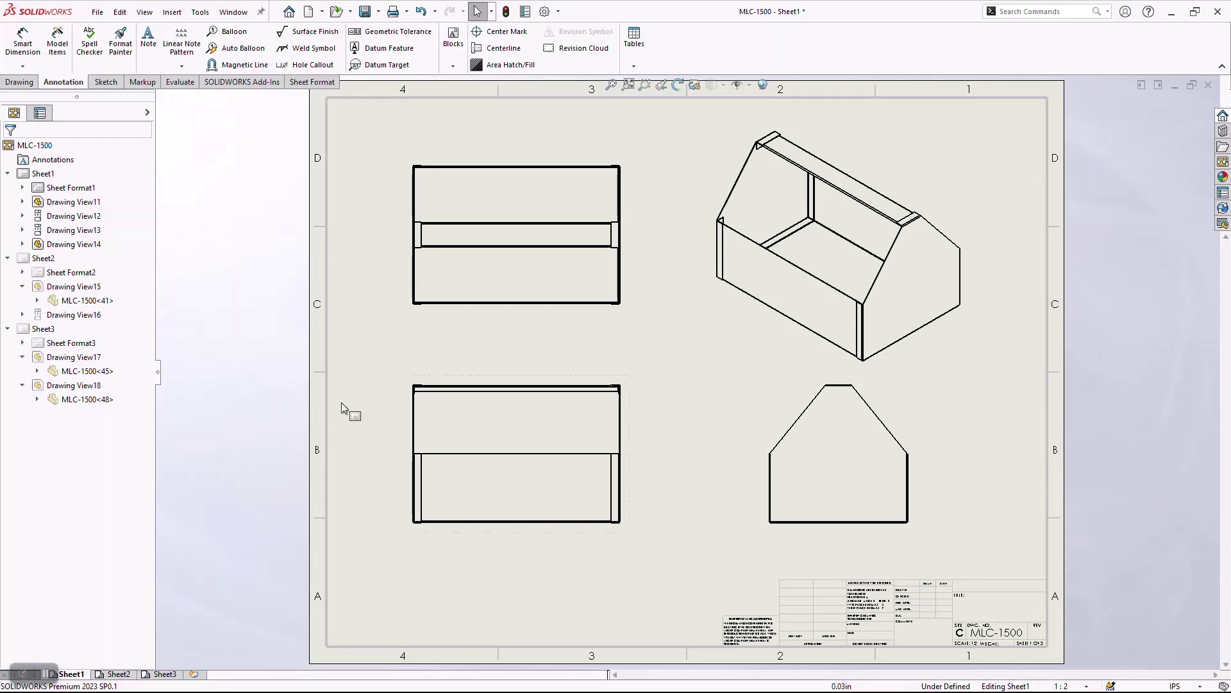
pyautogui.click(774, 350)
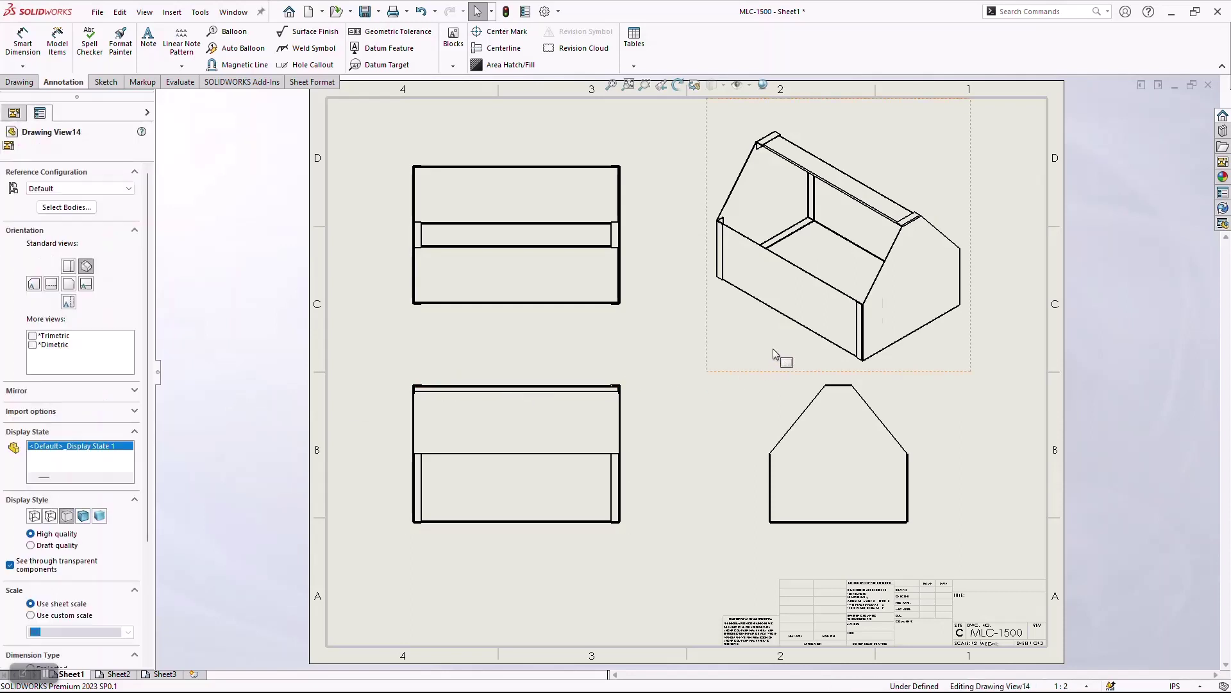
# Open the MLC-1500 part and show Cut-List Properties for the Sheet<1> body
pyautogui.click(807, 316)
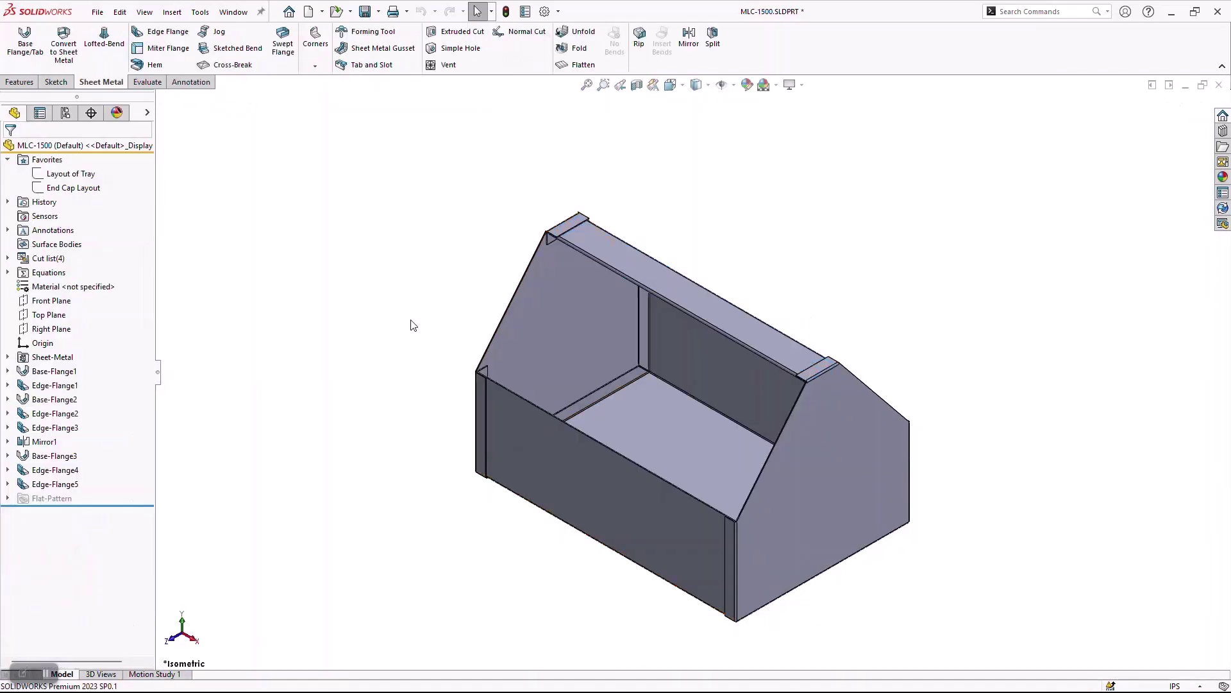
pyautogui.click(8, 258)
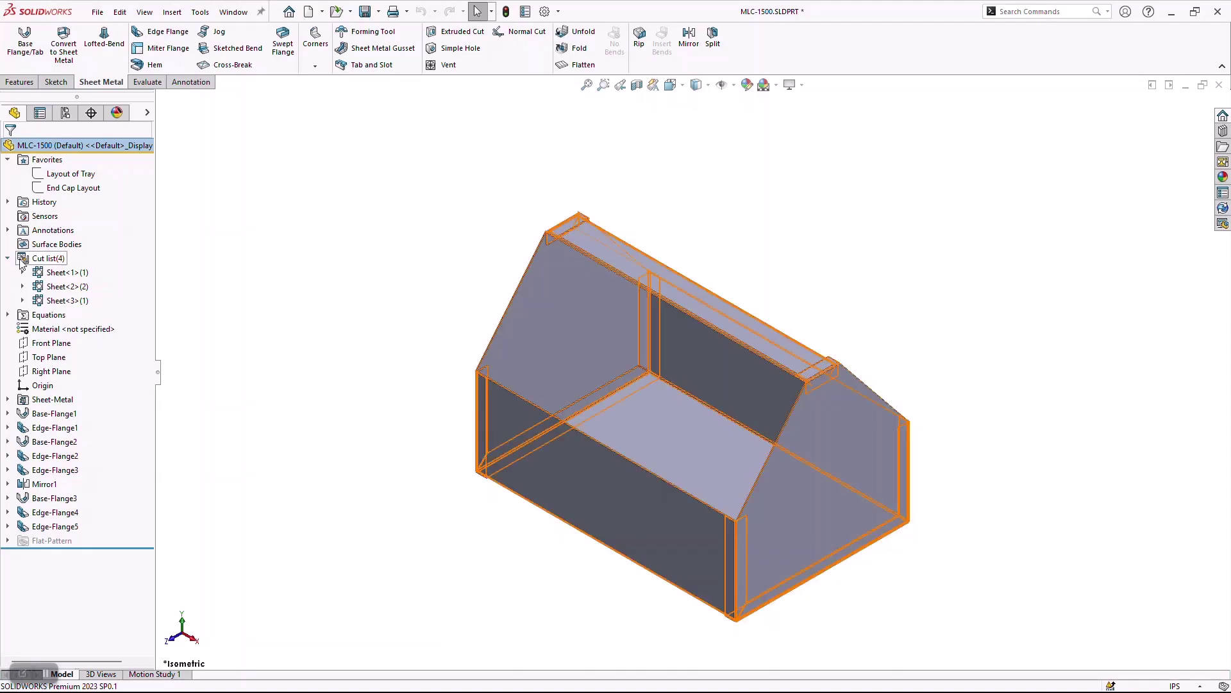
pyautogui.rightClick(67, 272)
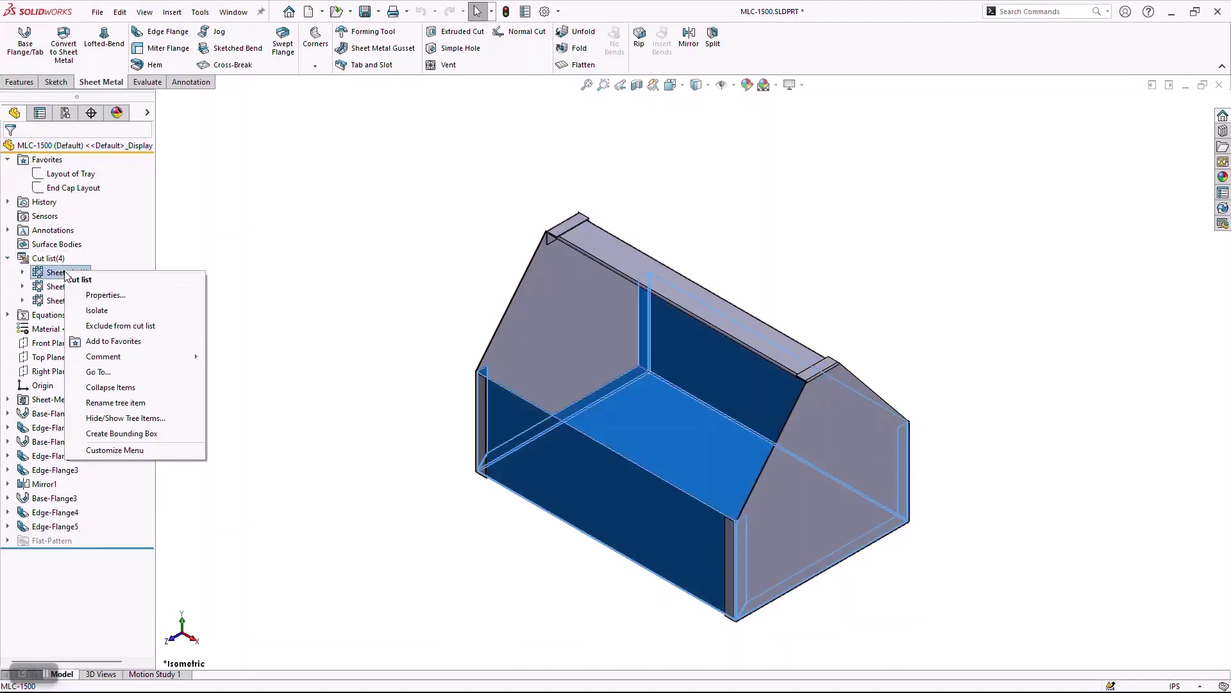
pyautogui.click(90, 296)
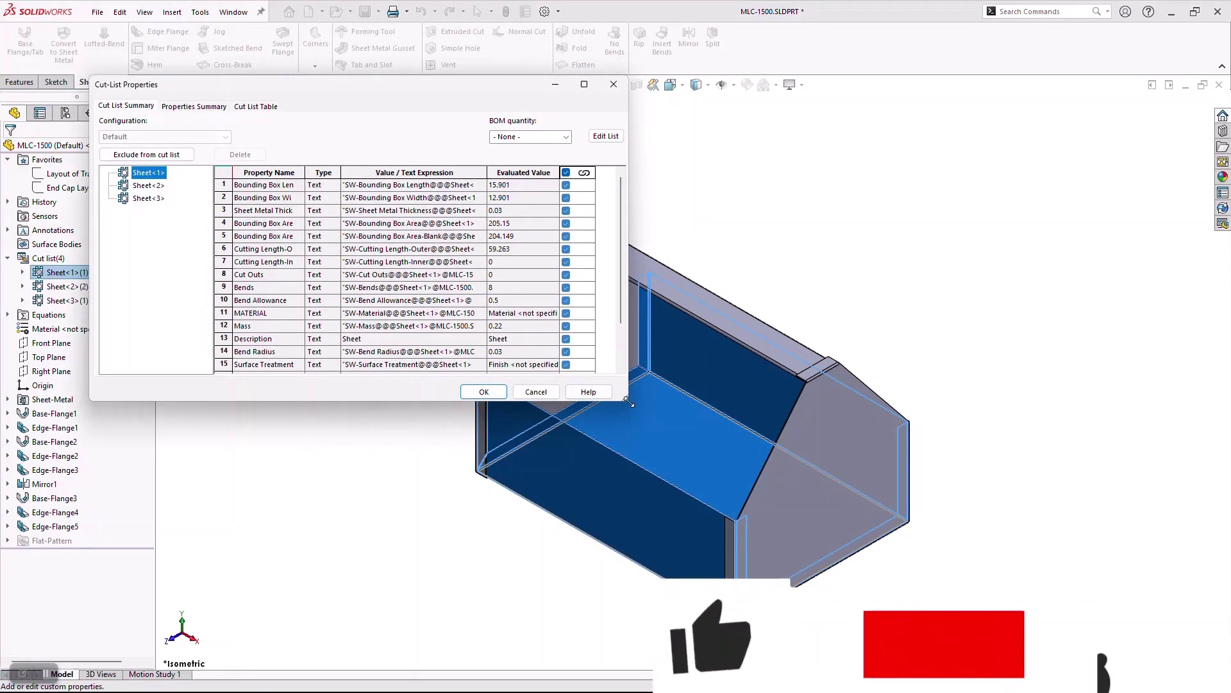
# Unlink Sheet<1>'s Description and replace 'Sheet' with 'Toolbox Tray'
pyautogui.moveTo(625, 399); pyautogui.dragTo(865, 505)
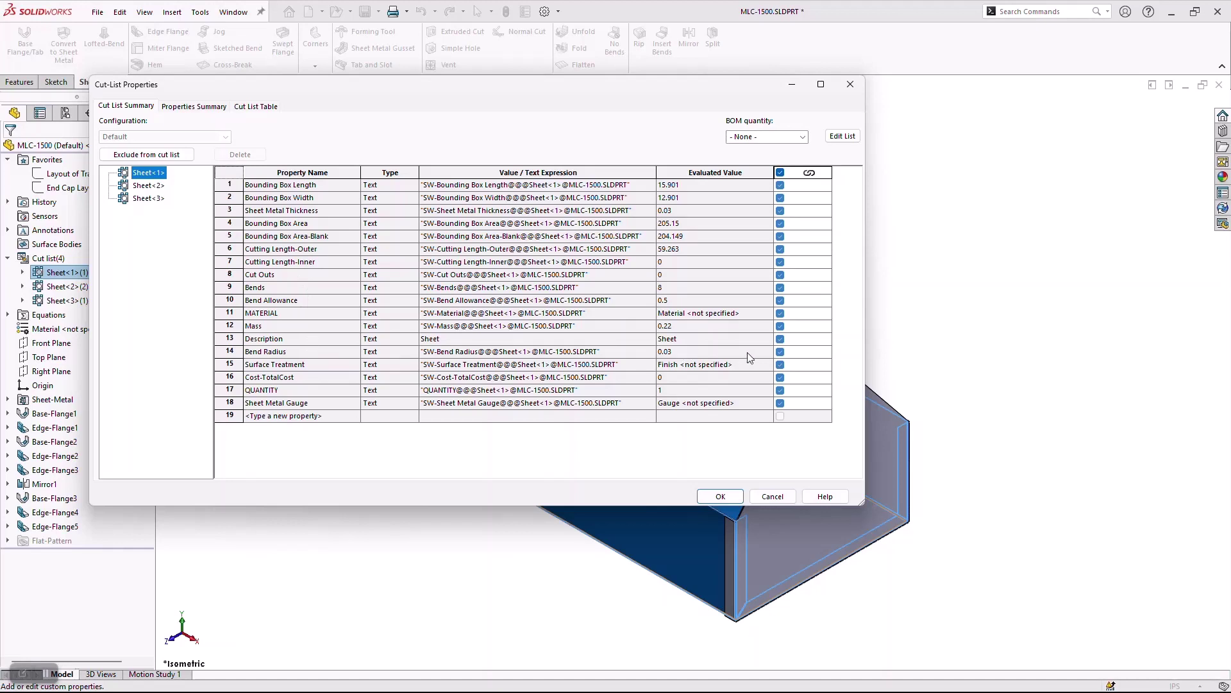
pyautogui.click(780, 340)
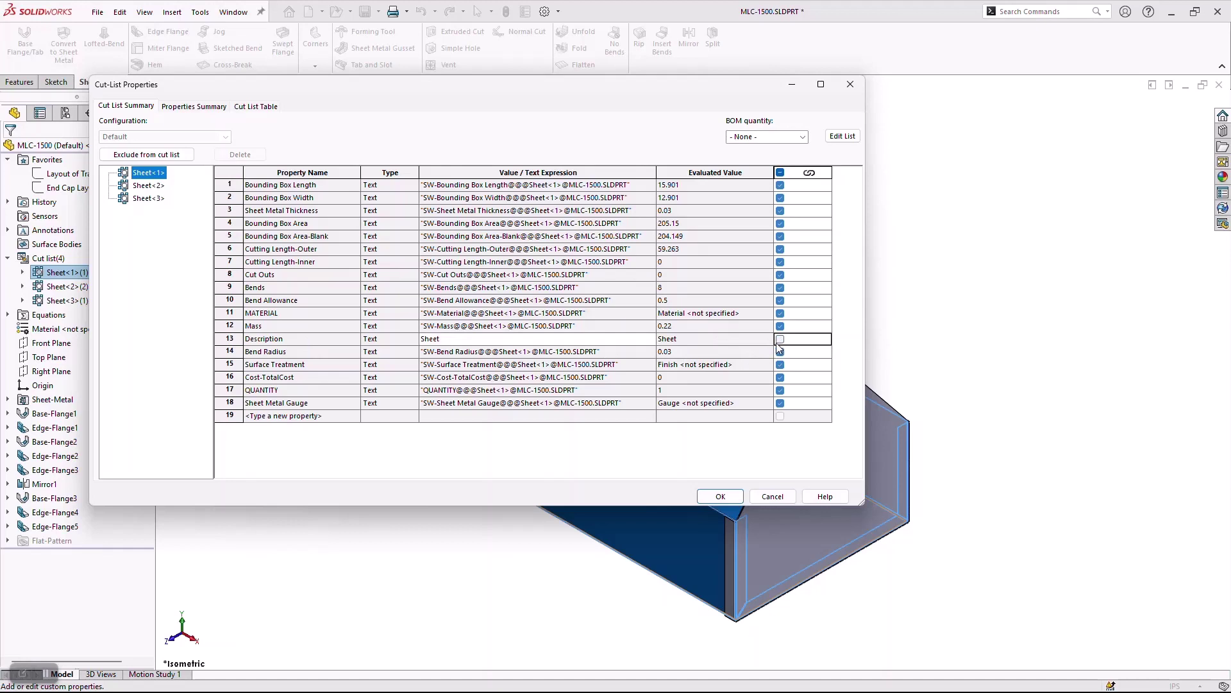
pyautogui.click(592, 340)
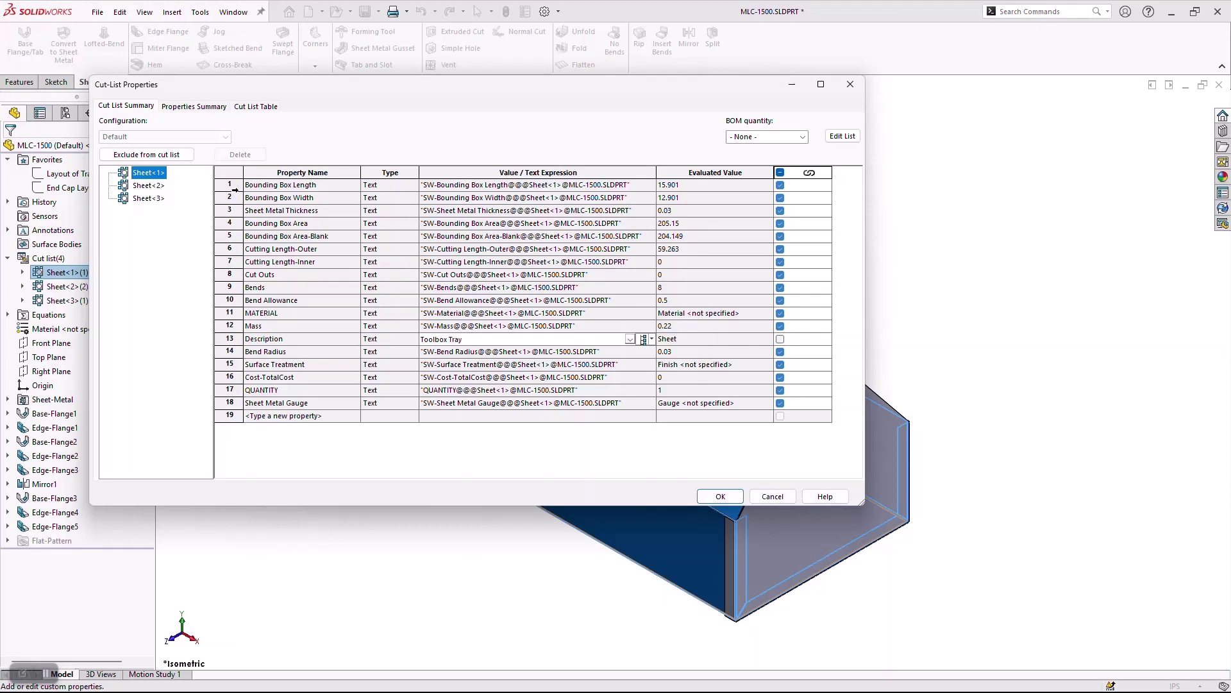
# Unlink Sheet<2>'s Description and set it to 'End Cap Toolbox'
pyautogui.click(147, 186)
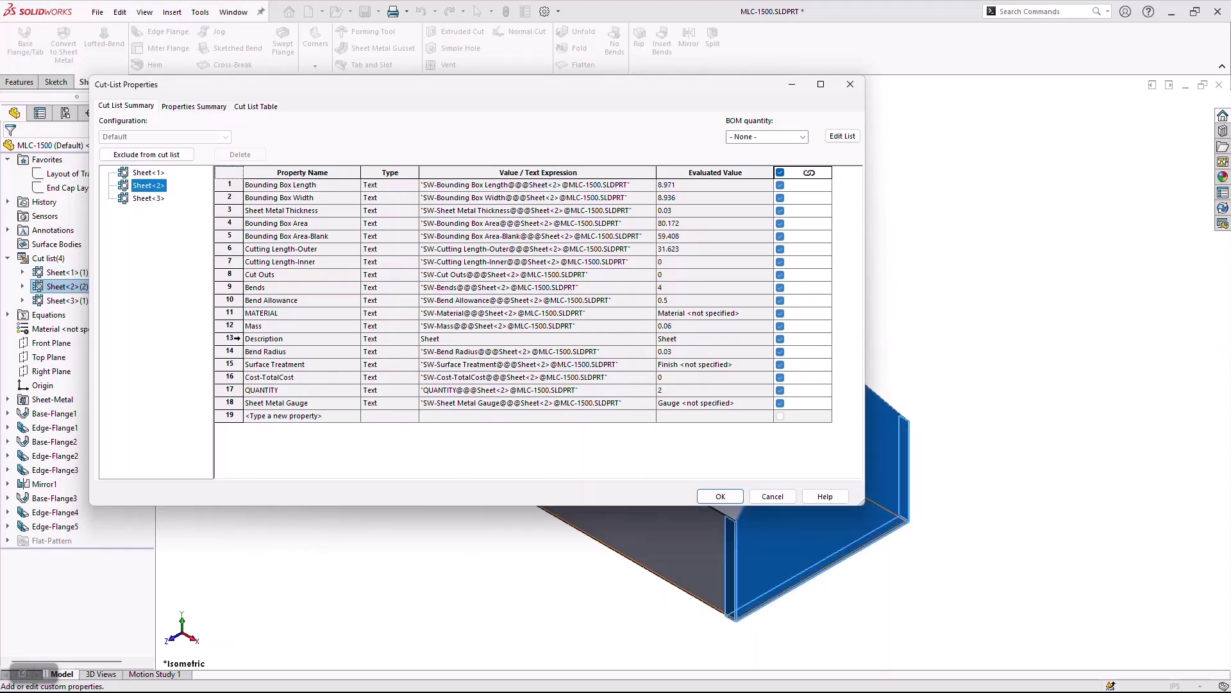
pyautogui.click(231, 340)
pyautogui.click(780, 339)
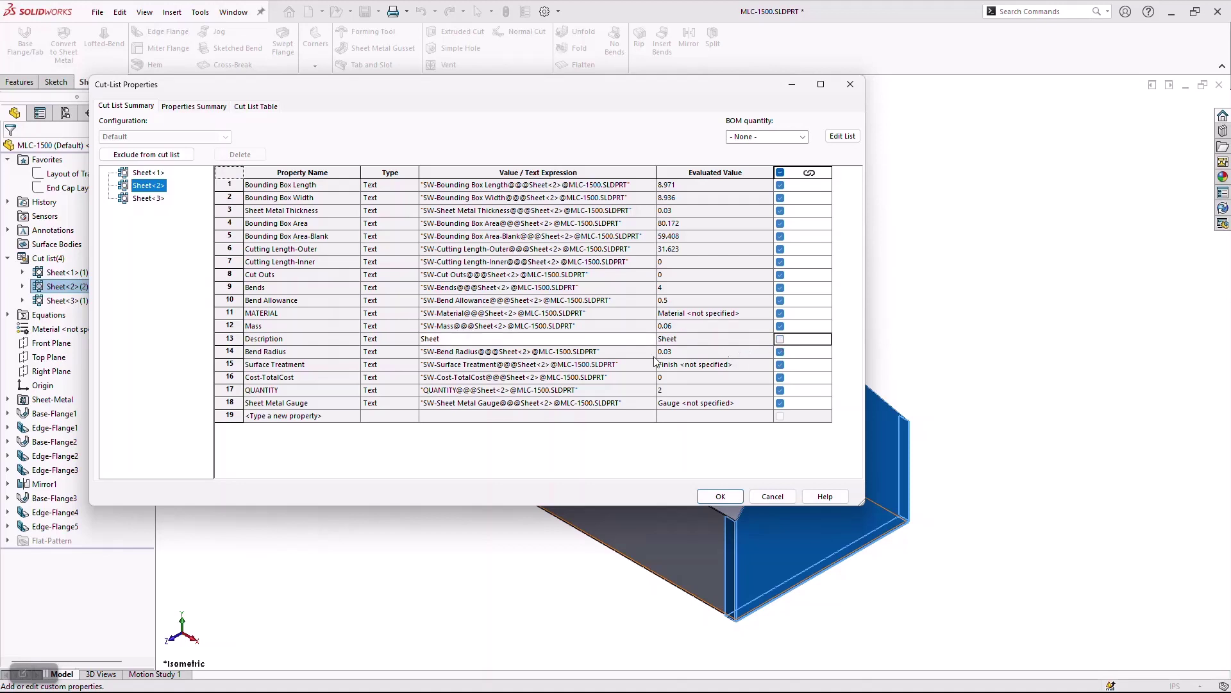
pyautogui.click(488, 338)
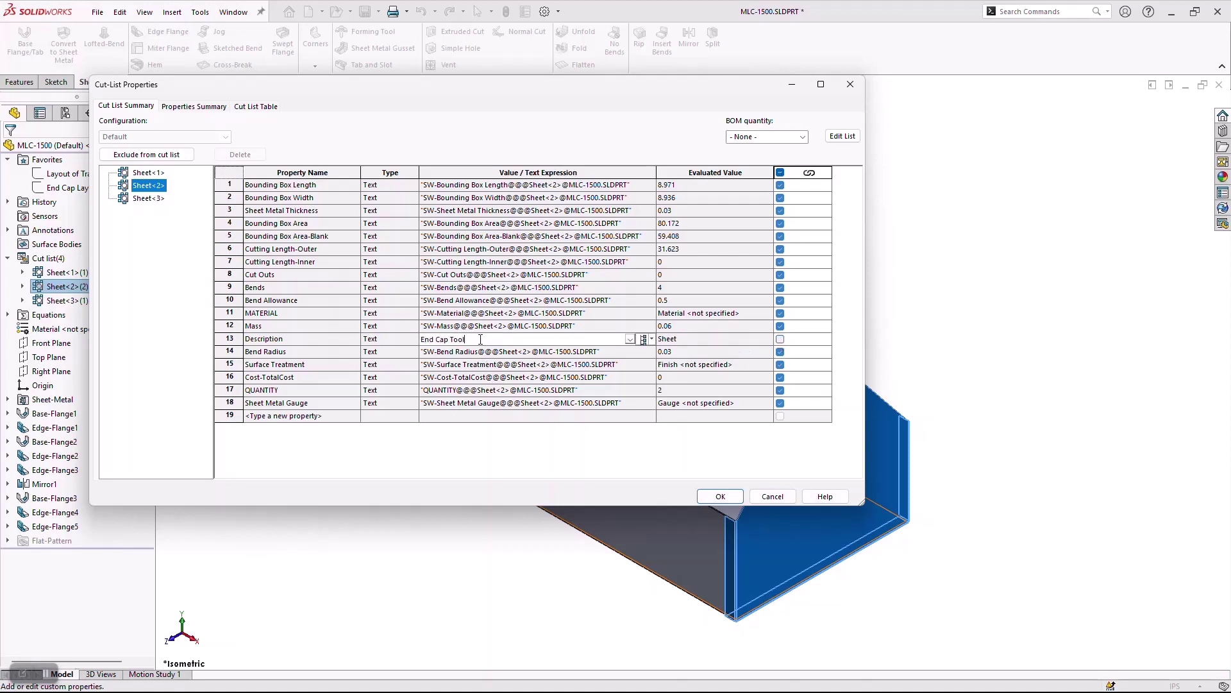
pyautogui.press('Tab')
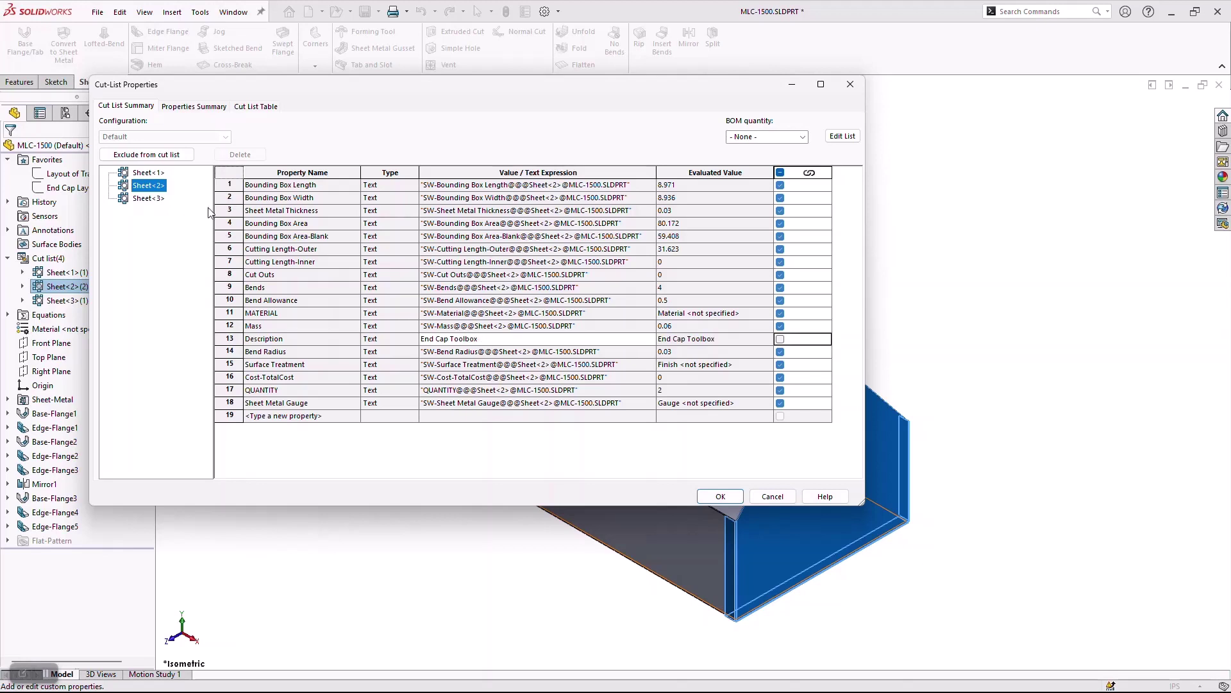
# Unlink Sheet<3>'s Description and set it to 'Handle Toolbox'
pyautogui.click(152, 200)
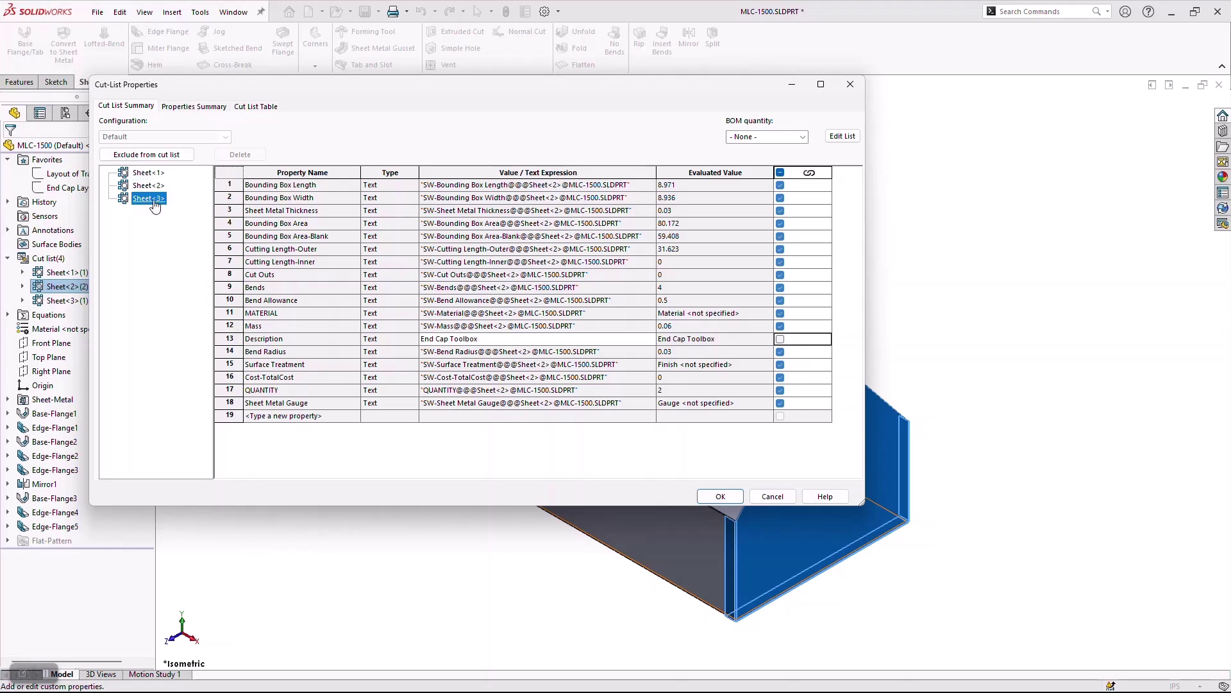
pyautogui.click(780, 339)
pyautogui.click(493, 337)
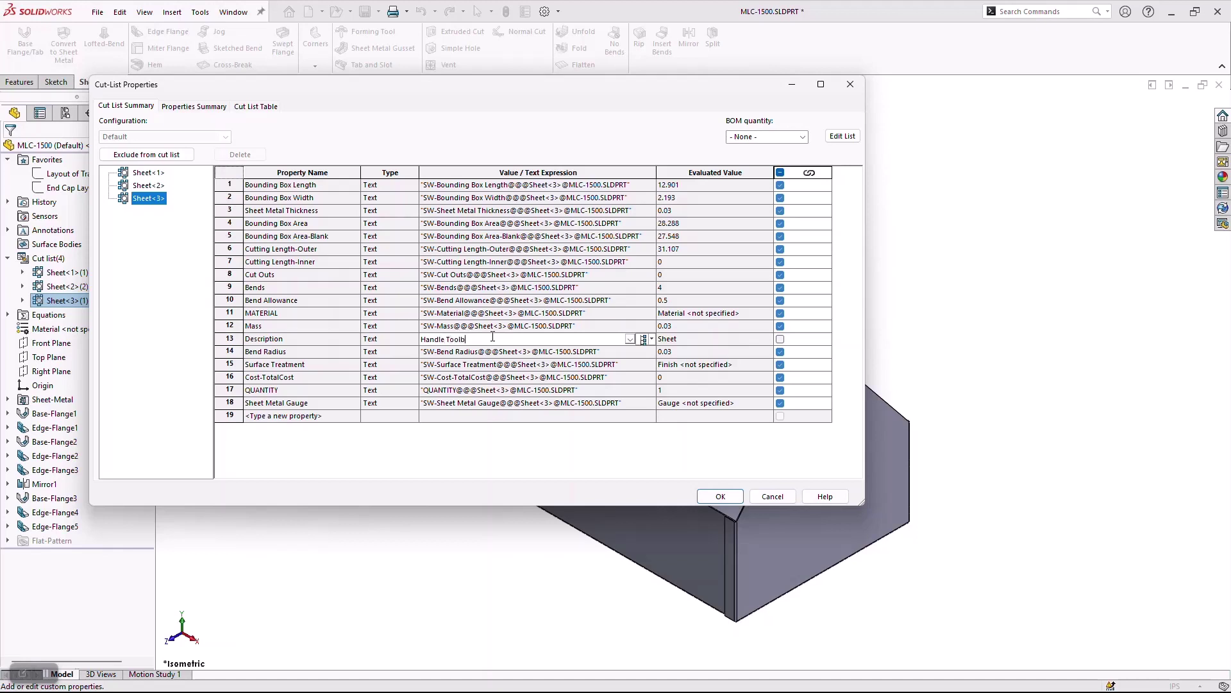
pyautogui.press('Tab')
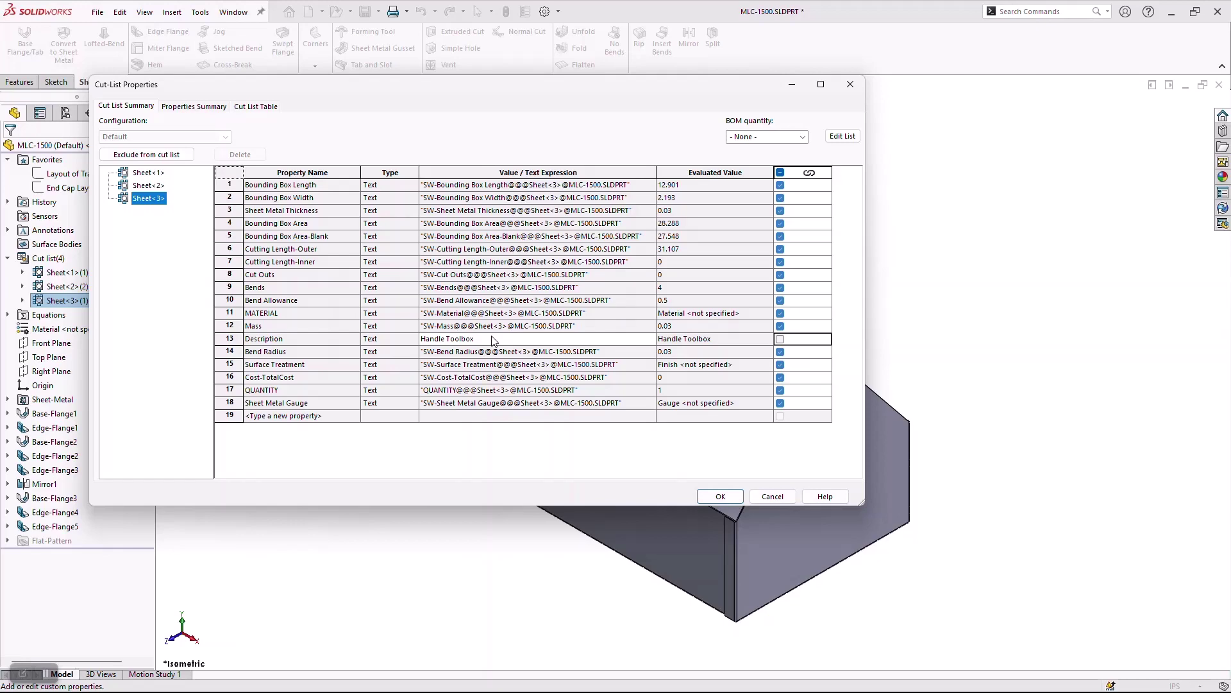
# Apply the new cut-list descriptions, save the MLC-1500 part, and return to its drawing
pyautogui.click(719, 497)
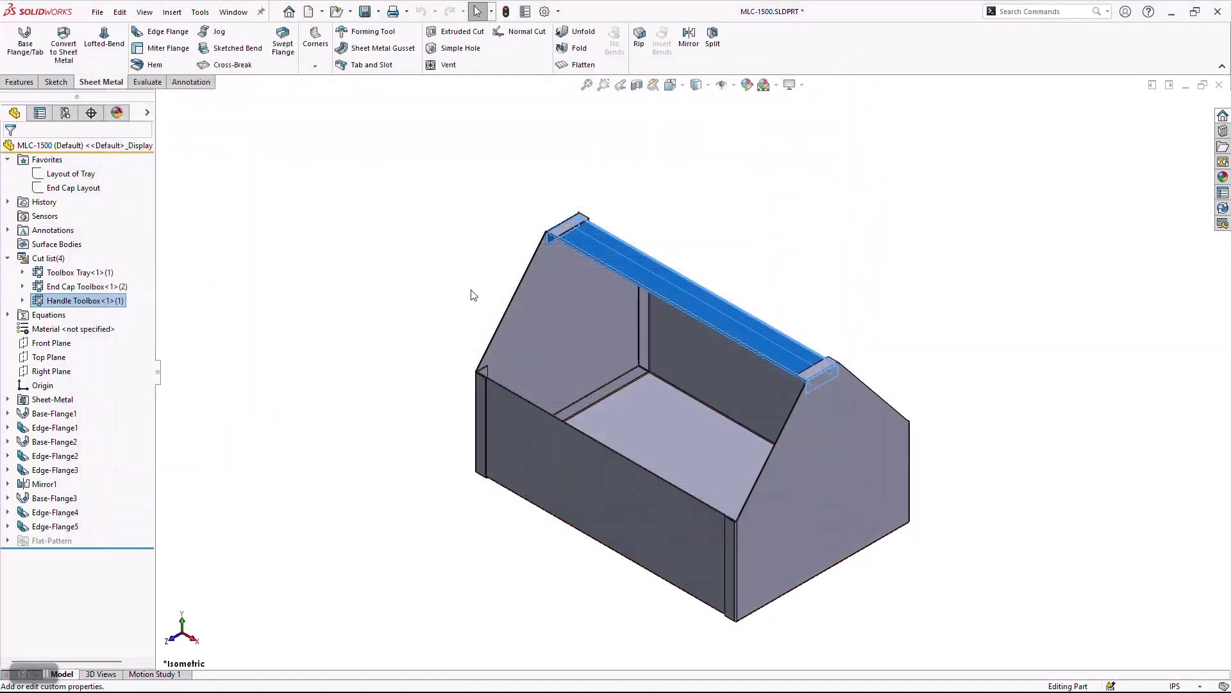
pyautogui.click(446, 263)
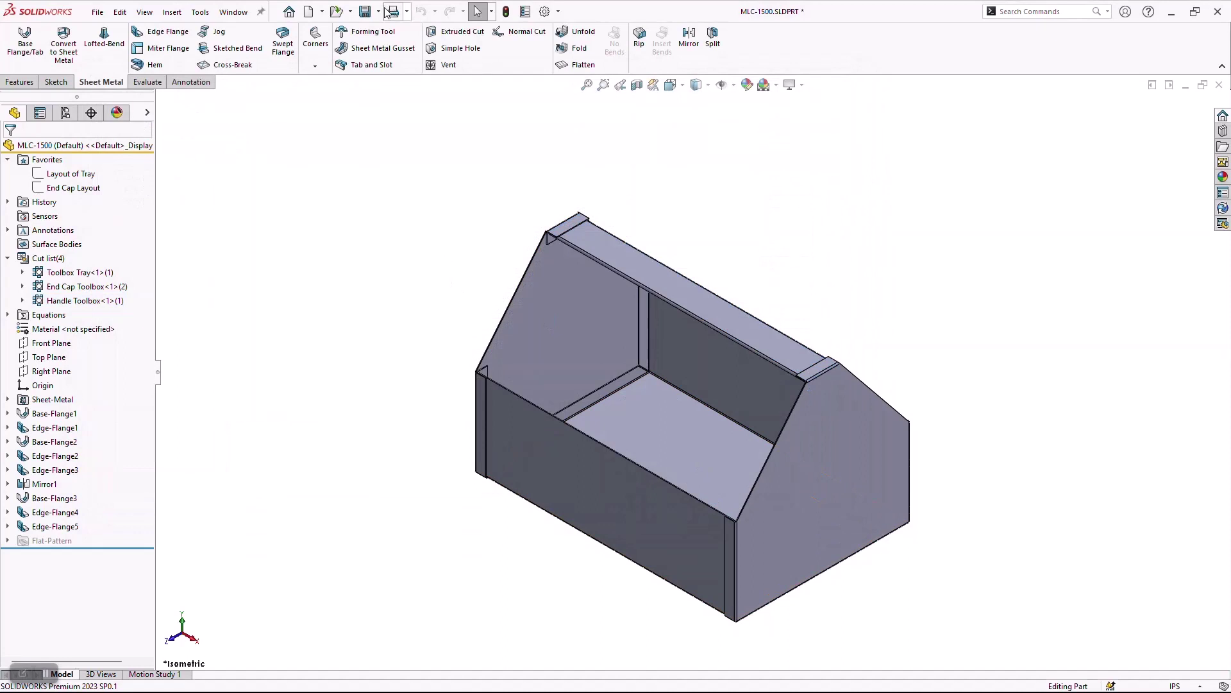
pyautogui.click(364, 13)
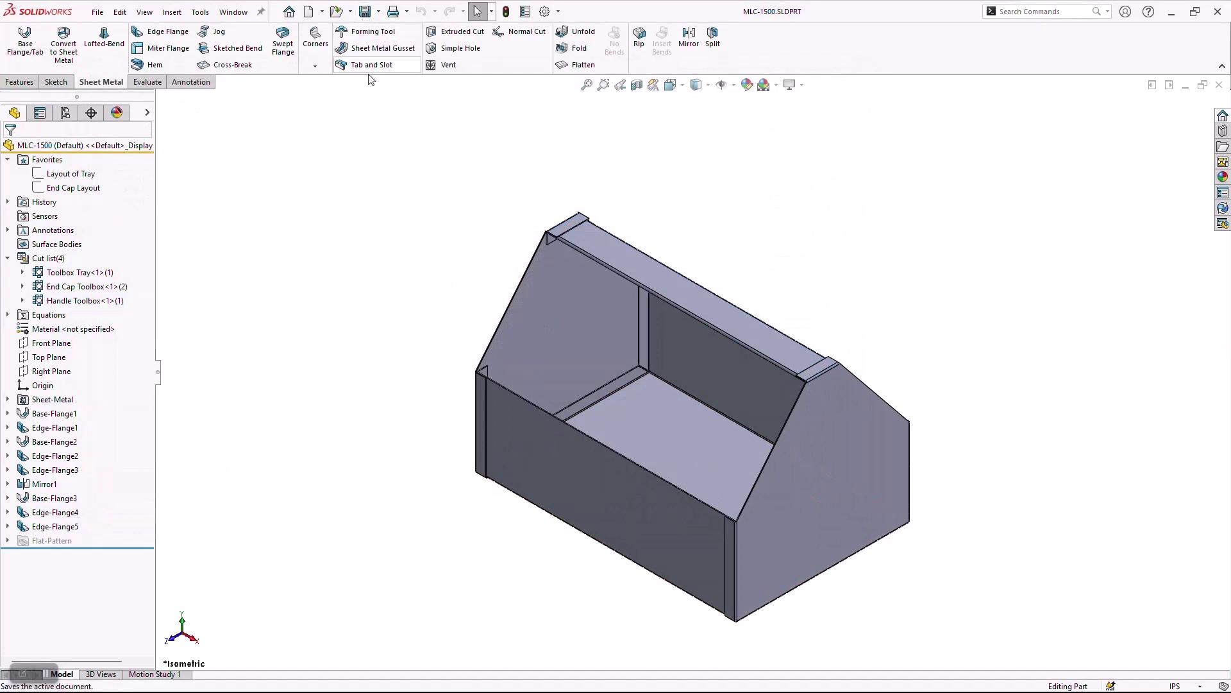
pyautogui.hotkey('ctrl', 'Tab')
pyautogui.click(665, 380)
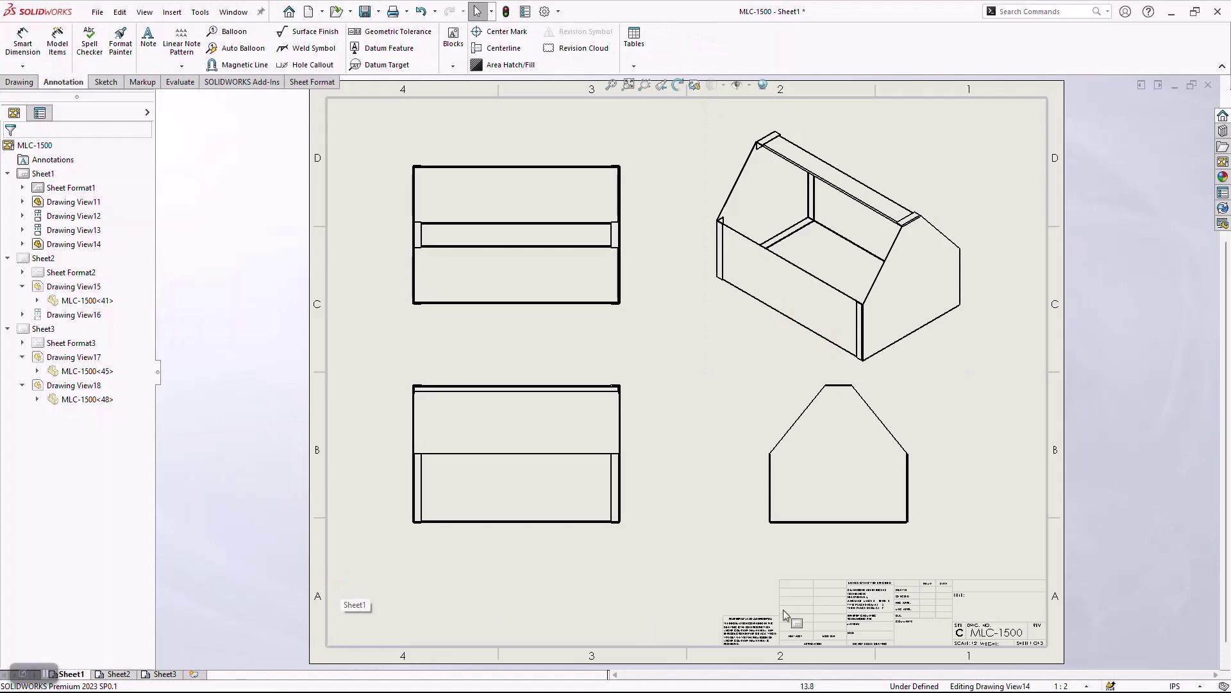
# Move the two left-hand views lower on Sheet1 to clear space at the top
pyautogui.moveTo(639, 442)
pyautogui.mouseDown()
pyautogui.moveTo(640, 484)
pyautogui.moveTo(622, 467)
pyautogui.mouseUp()
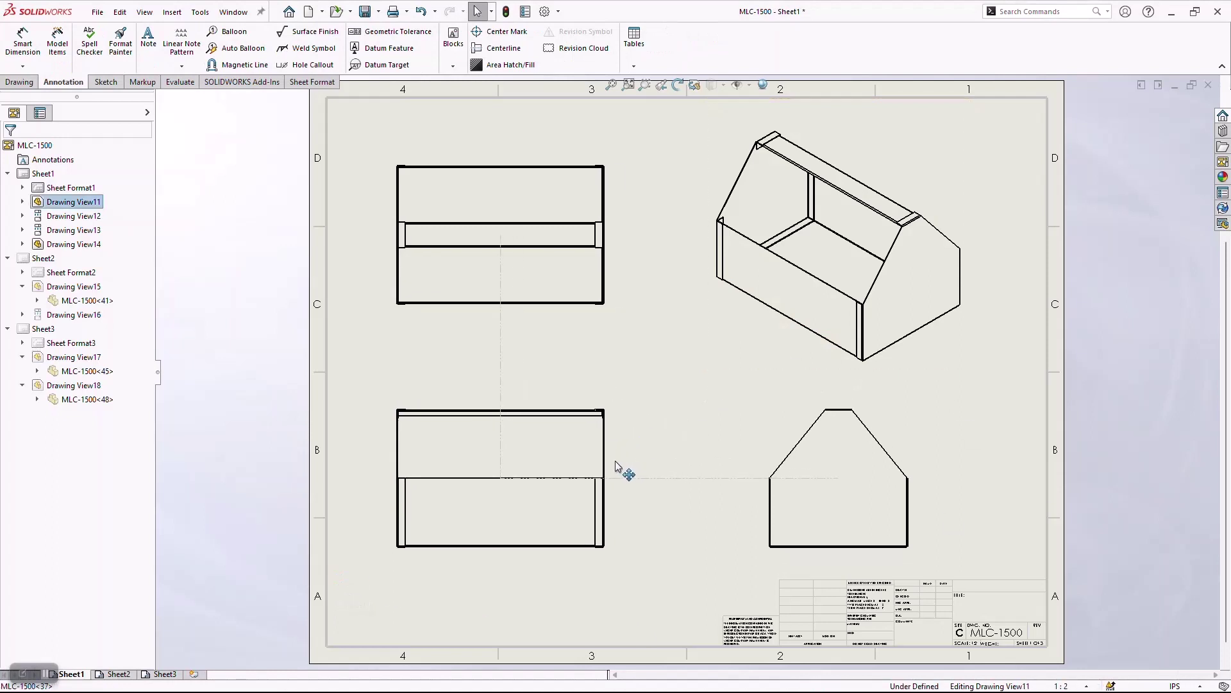
pyautogui.moveTo(614, 300); pyautogui.dragTo(613, 329)
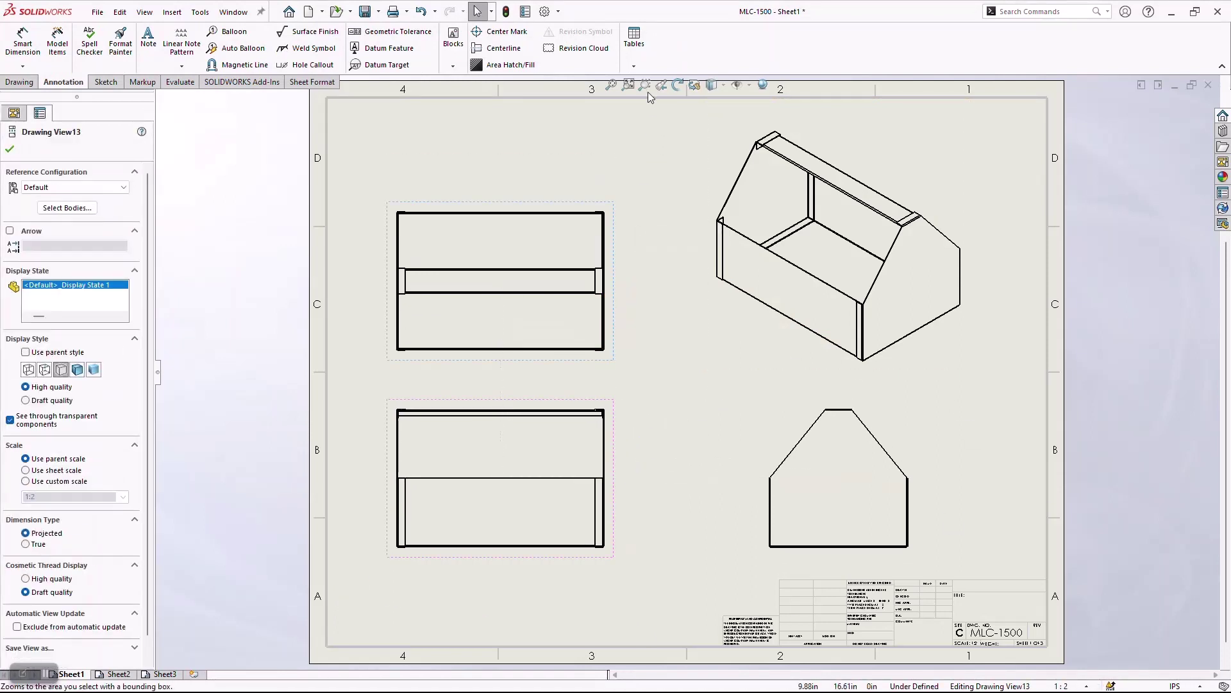
pyautogui.click(634, 66)
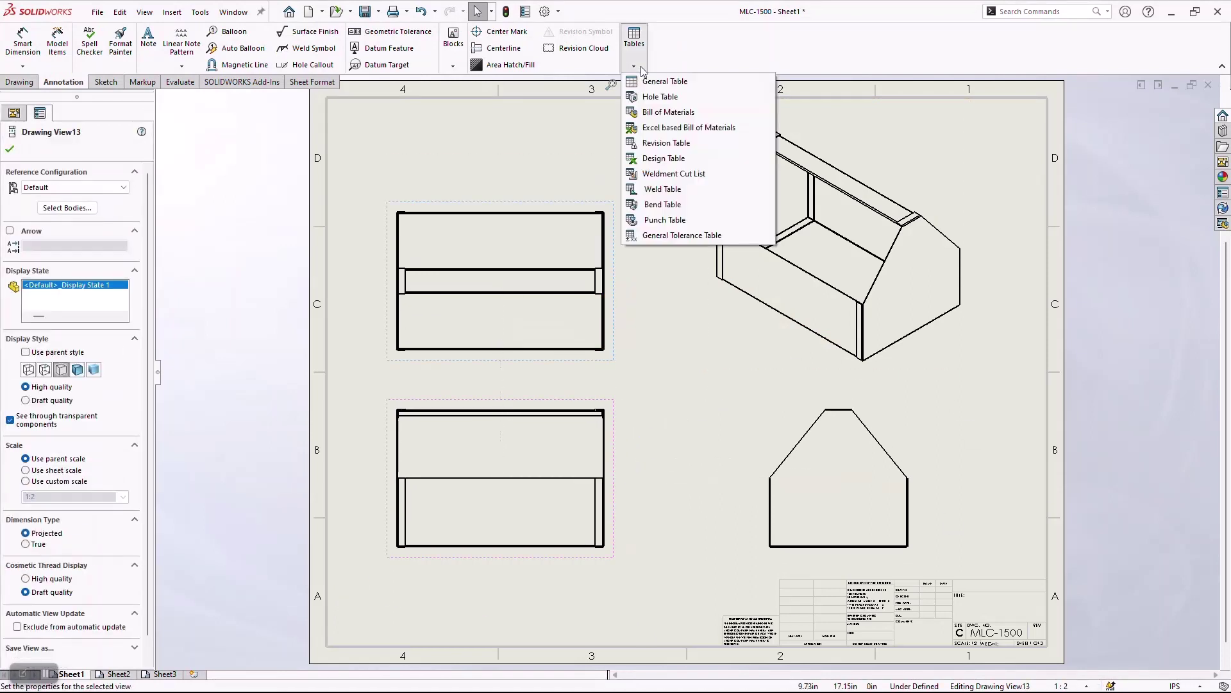
# Insert a weldment cut list table at Sheet1's top-left corner
pyautogui.click(686, 174)
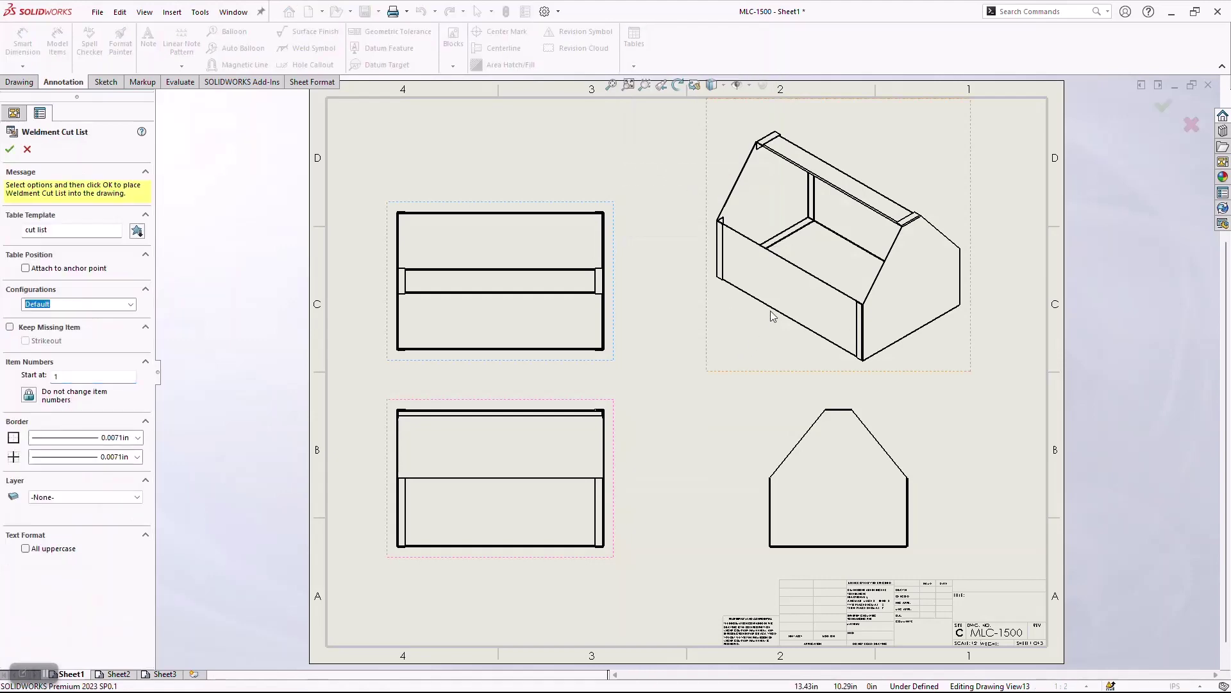
pyautogui.click(10, 149)
pyautogui.click(521, 145)
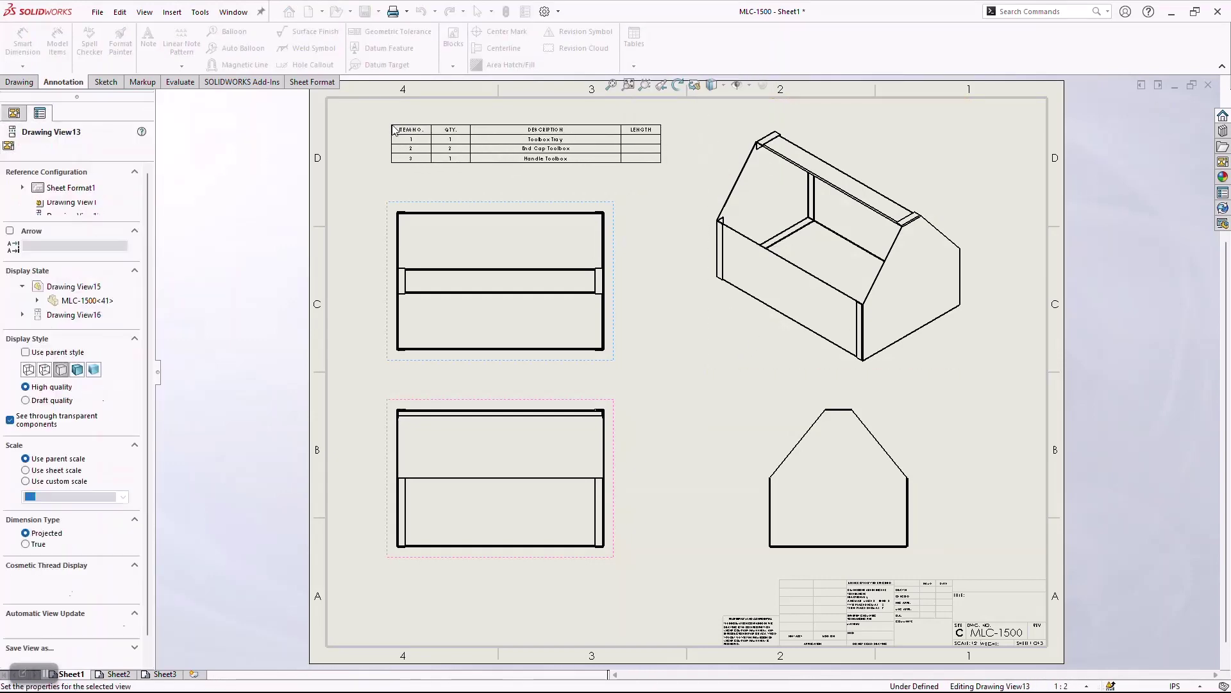
pyautogui.scroll(-3, 520, 144)
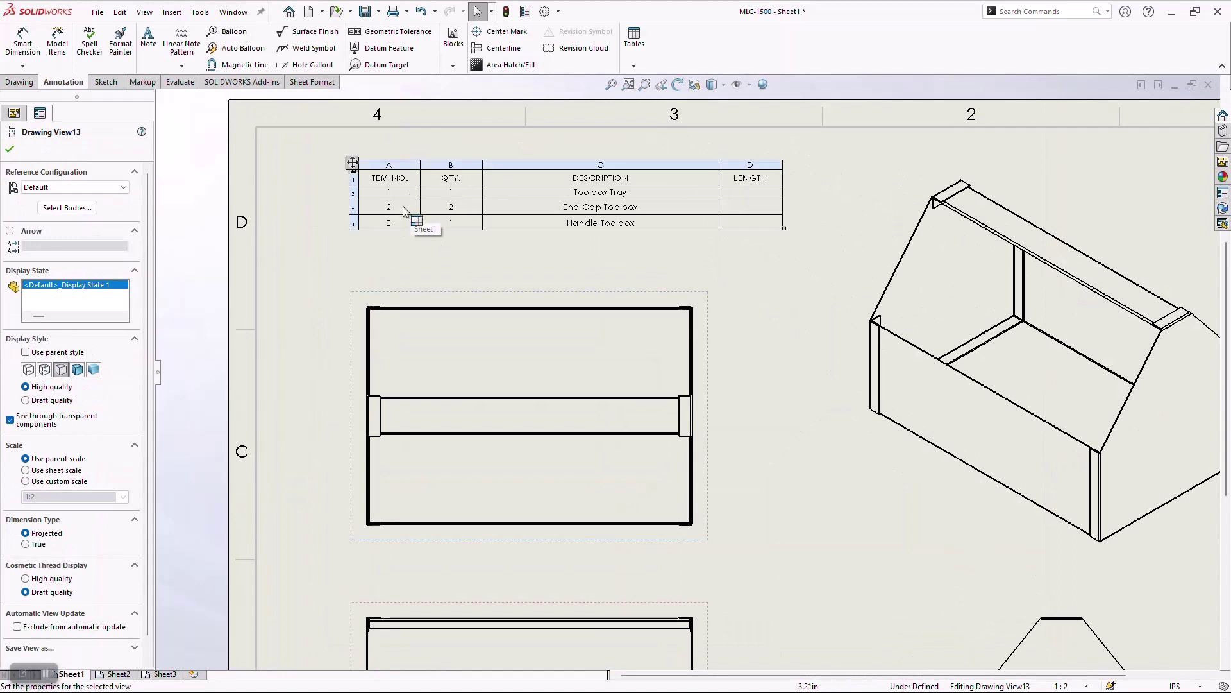
# Delete the empty LENGTH column from the cut list table
pyautogui.click(739, 164)
pyautogui.rightClick(740, 166)
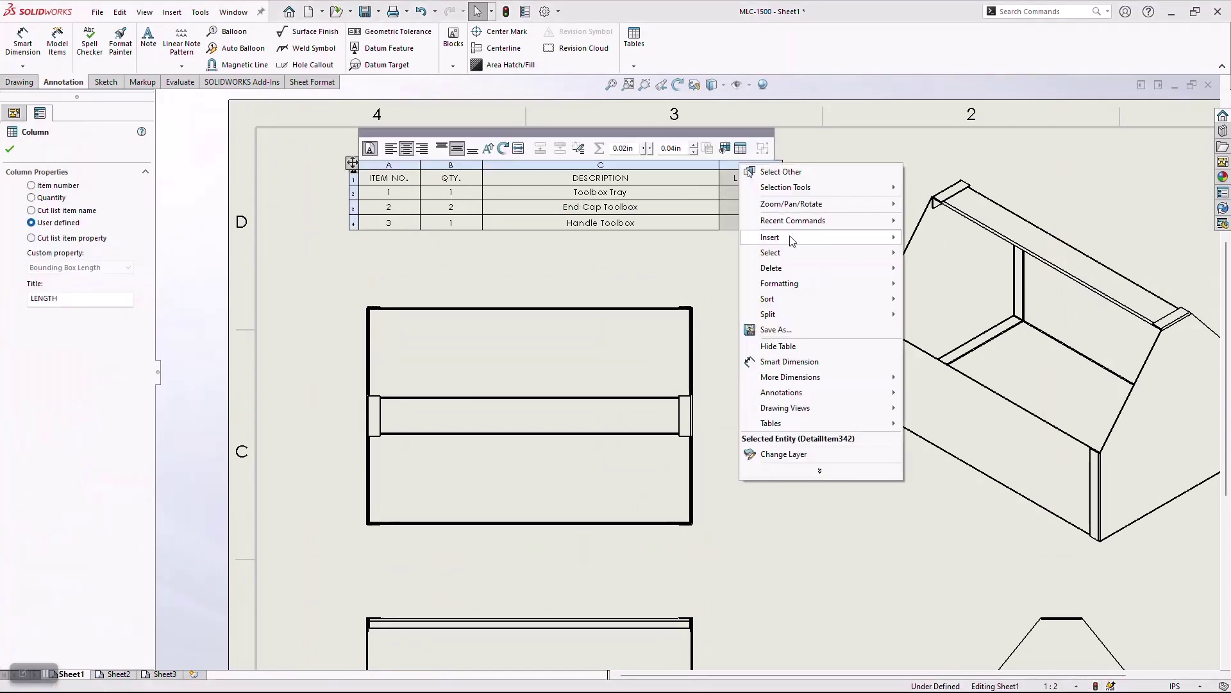
pyautogui.moveTo(790, 269)
pyautogui.click(935, 283)
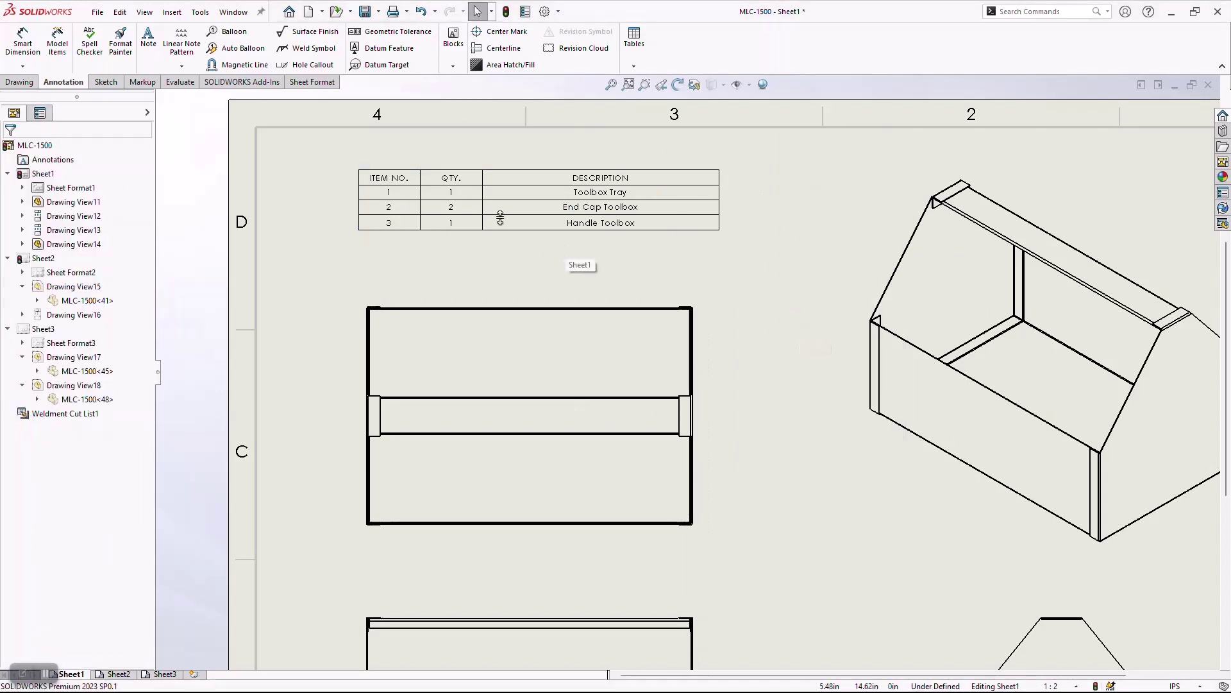
pyautogui.click(230, 32)
# Tag the isometric view's handle rail, end face and front face with balloons 3, 2 and 1
pyautogui.moveTo(806, 363); pyautogui.dragTo(667, 314, button='middle')
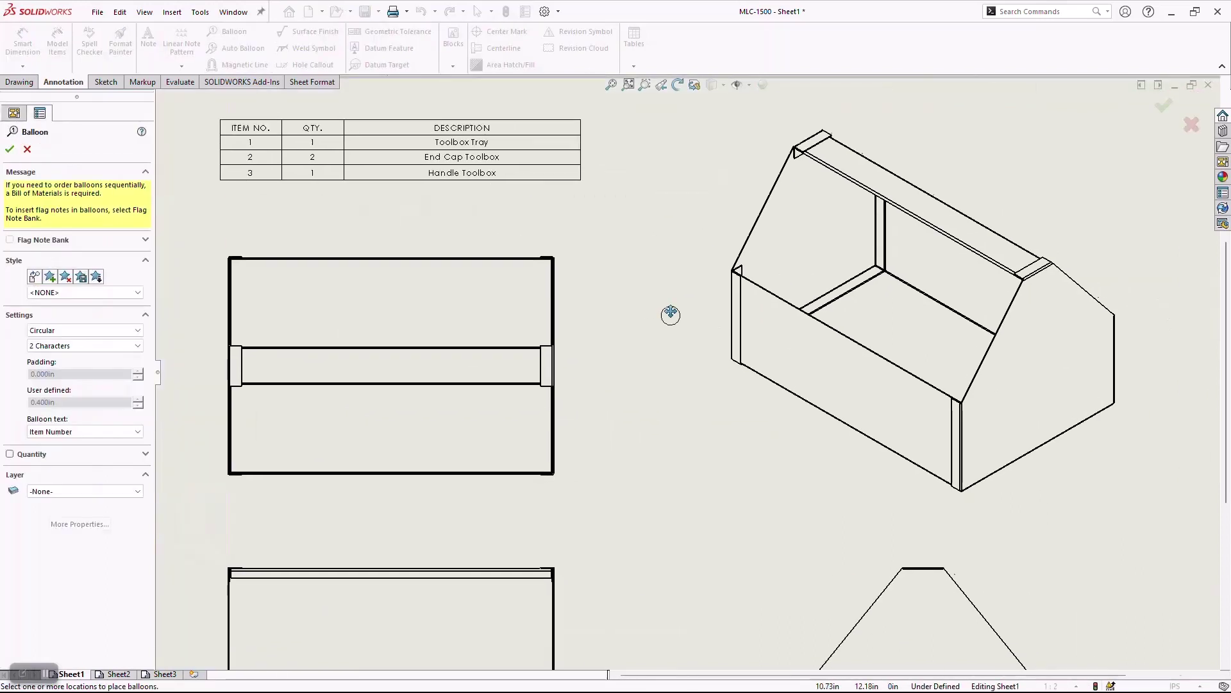
pyautogui.click(973, 231)
pyautogui.click(1023, 158)
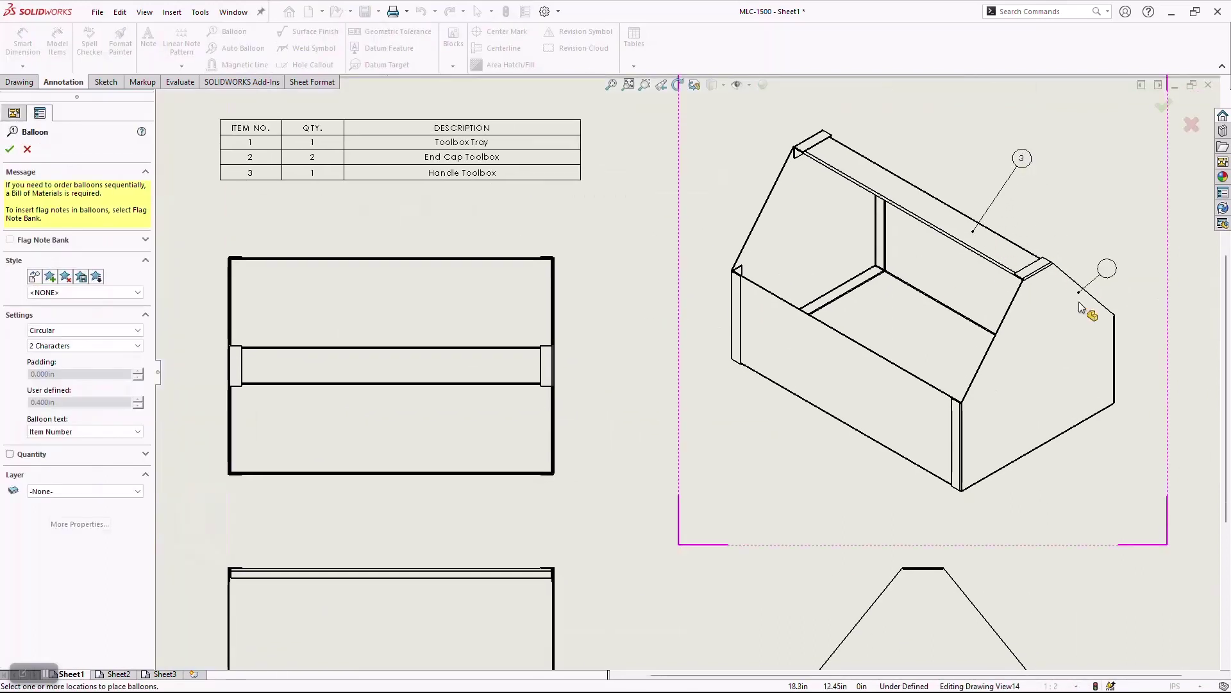
pyautogui.click(1069, 344)
pyautogui.click(1163, 457)
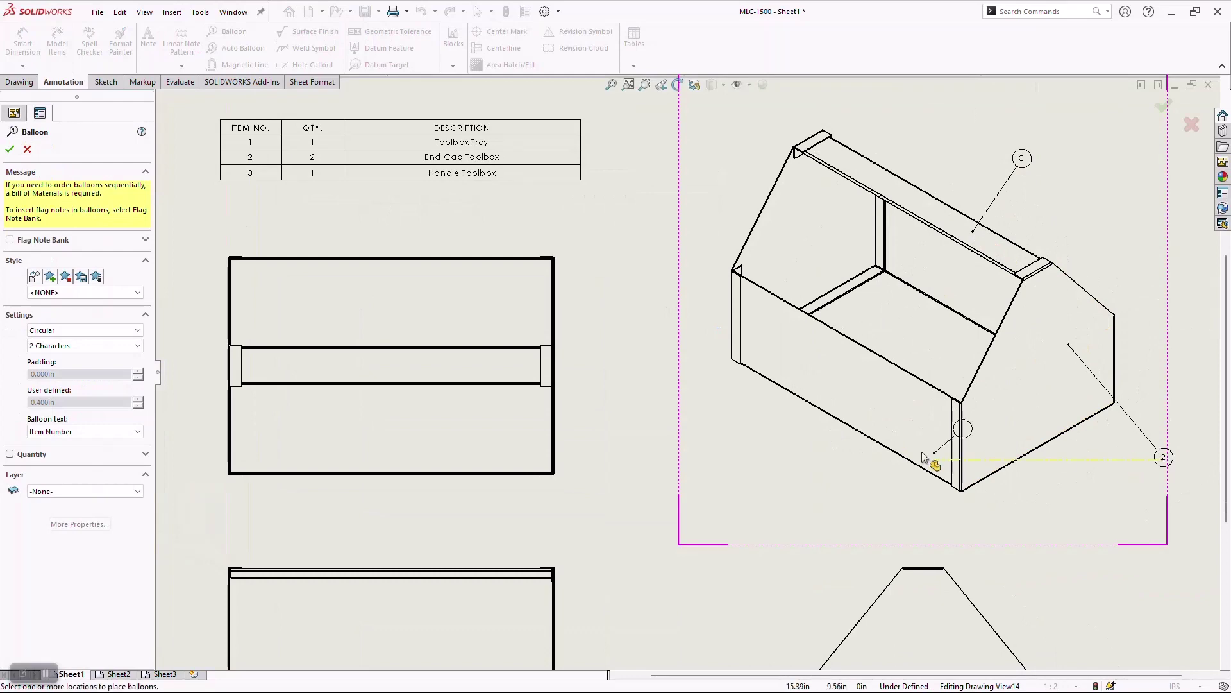
pyautogui.click(854, 404)
pyautogui.click(672, 497)
pyautogui.click(9, 149)
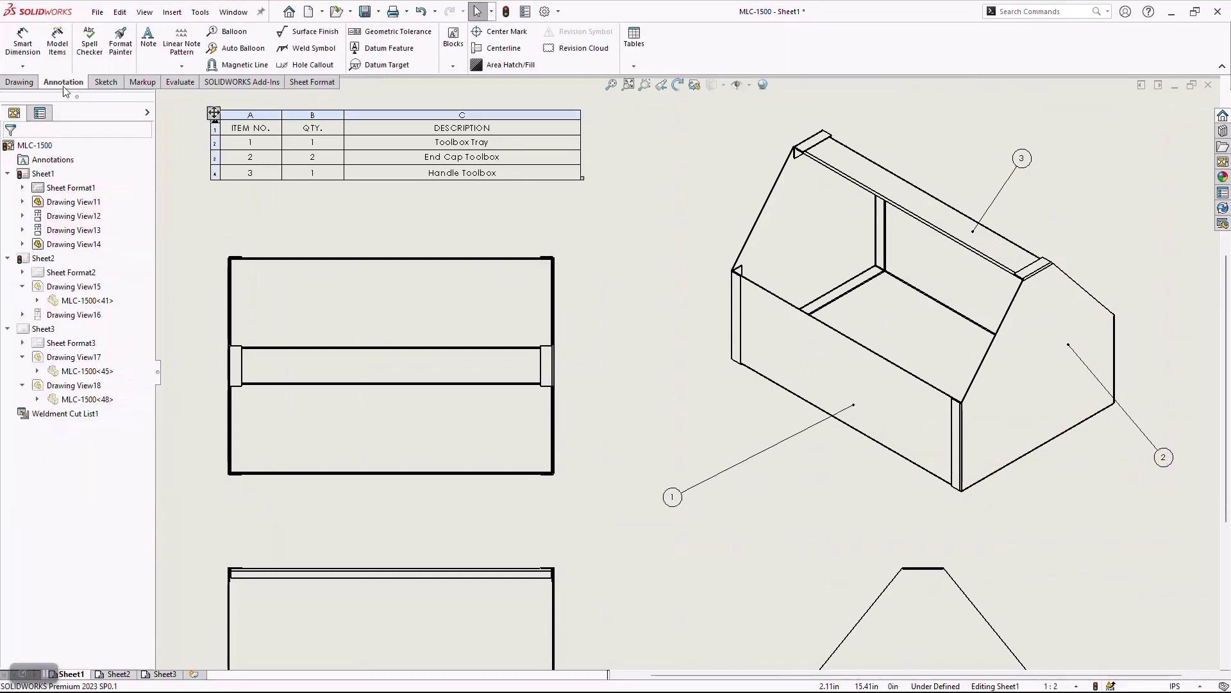
# Dimension the top-left view's overall width between its end edges as 12.06
pyautogui.click(23, 40)
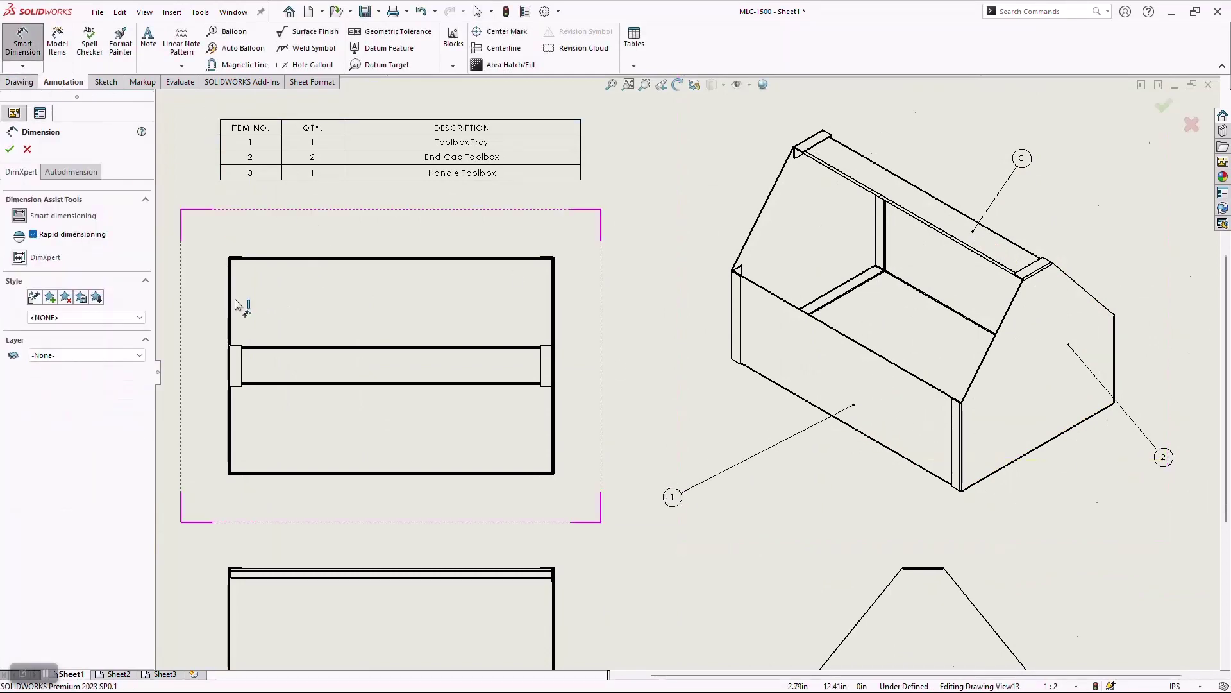
pyautogui.scroll(-5, 239, 321)
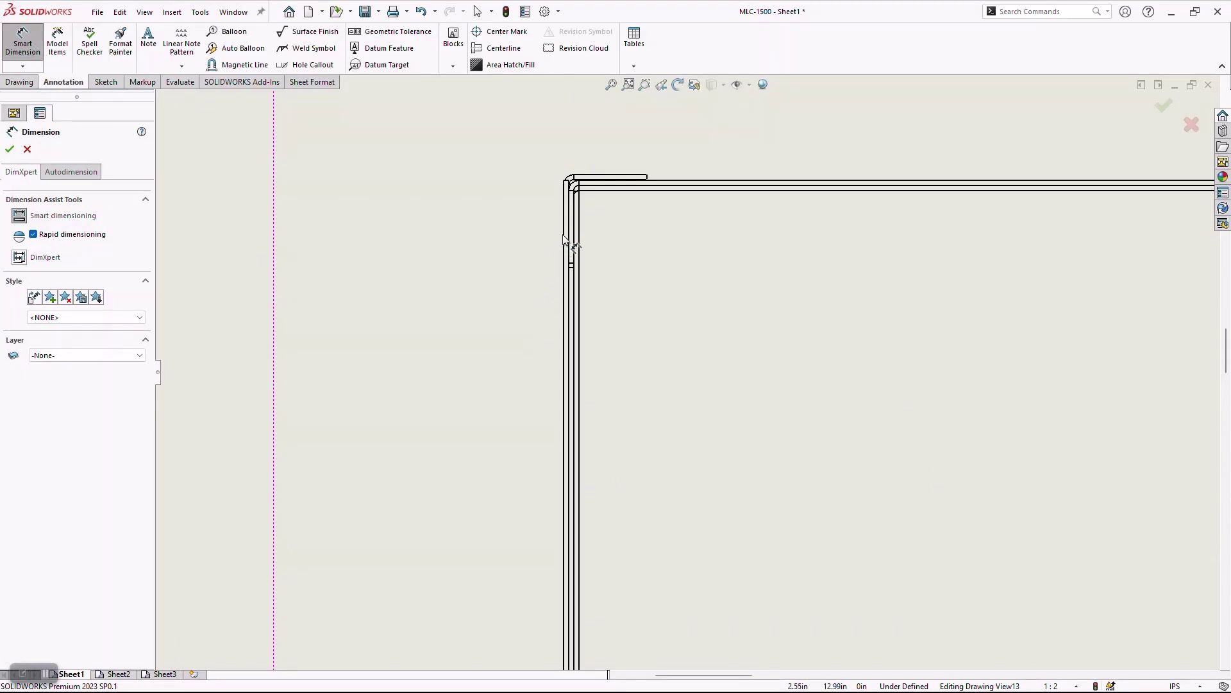
pyautogui.click(563, 235)
pyautogui.scroll(3, 564, 233)
pyautogui.moveTo(944, 399); pyautogui.dragTo(513, 340, button='middle')
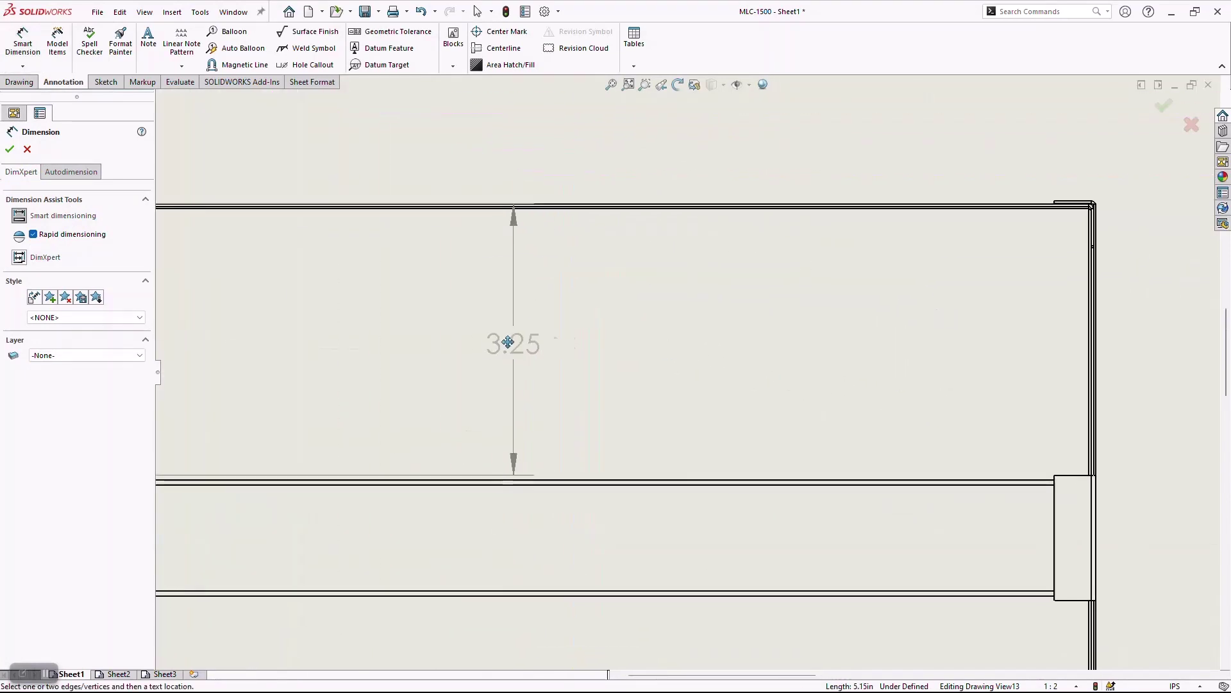
pyautogui.press('Escape')
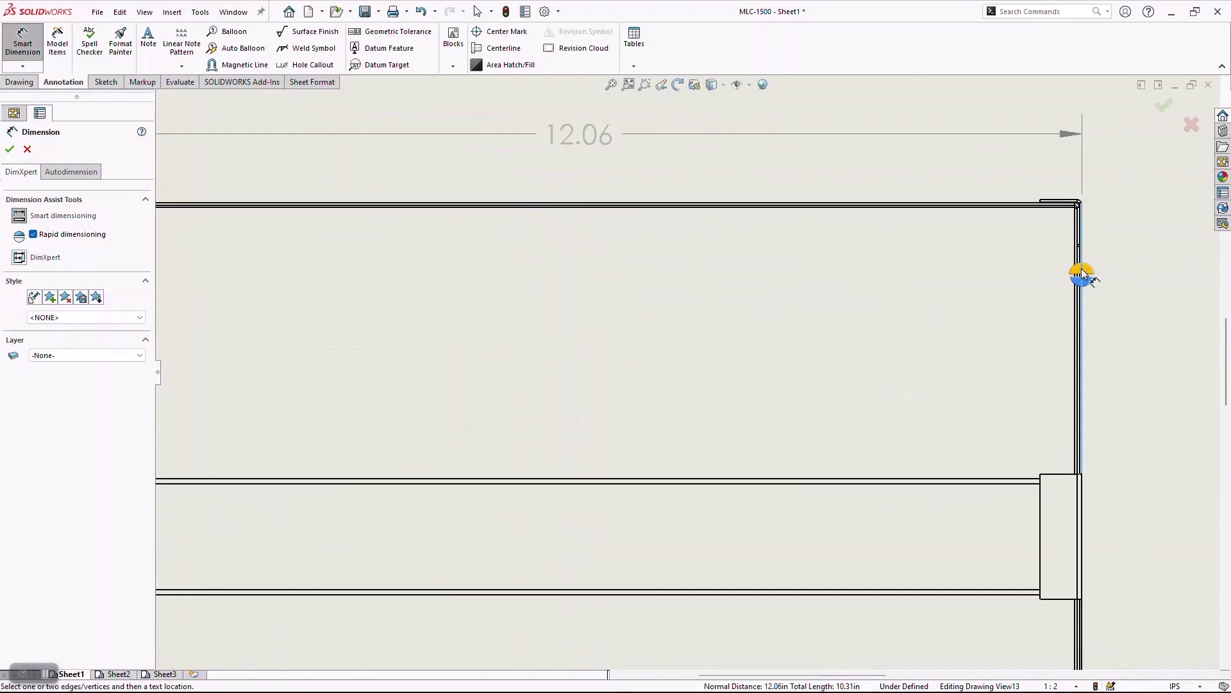
pyautogui.scroll(3, 692, 270)
pyautogui.press('Escape')
pyautogui.press('Escape')
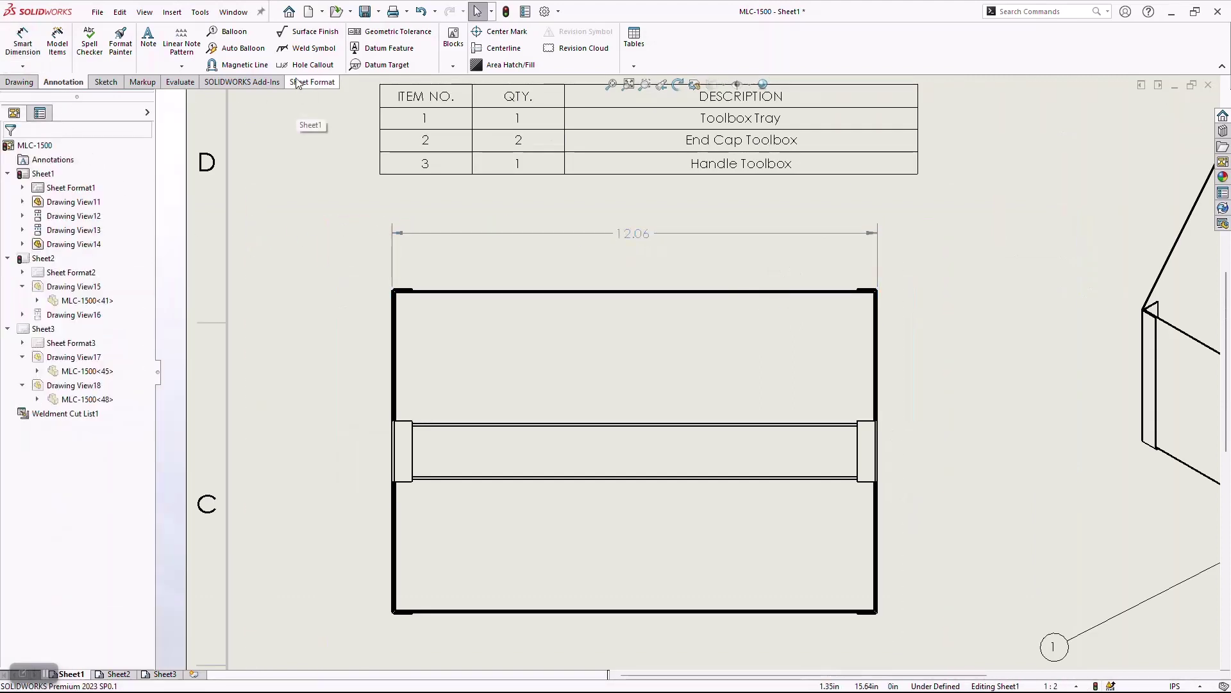
# Add a weld symbol callout at the right-end joint of the top-left view's middle rail
pyautogui.click(307, 54)
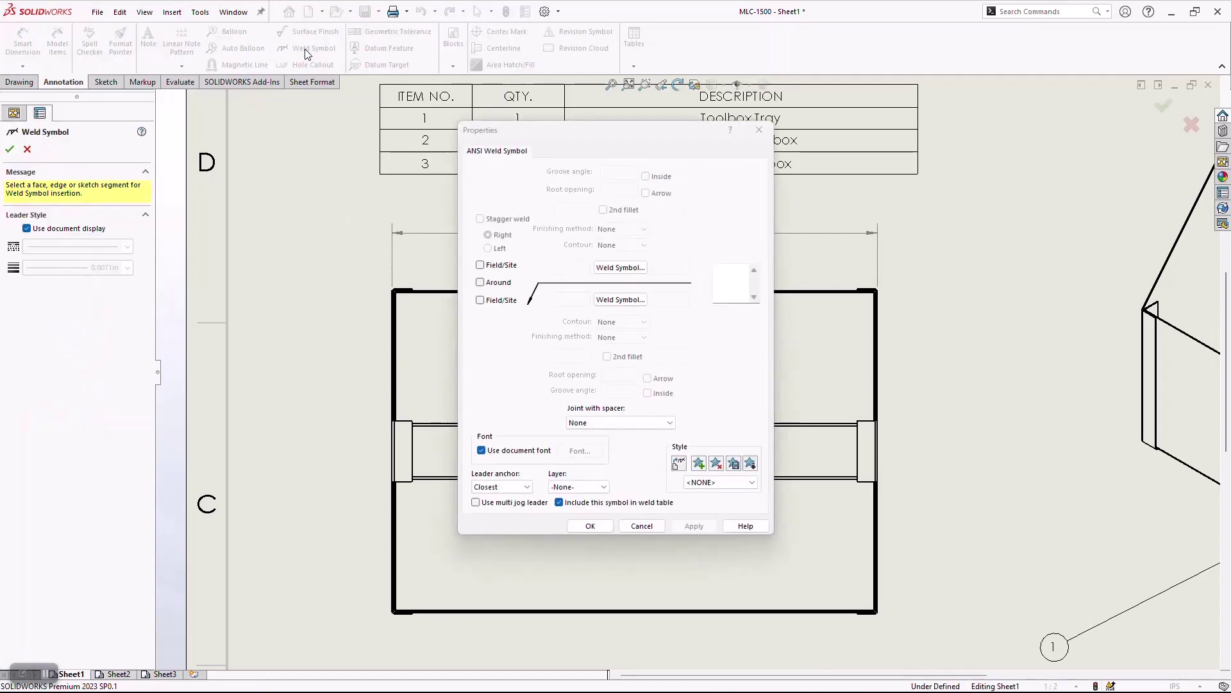
pyautogui.moveTo(644, 131); pyautogui.dragTo(172, 125)
pyautogui.scroll(3, 706, 385)
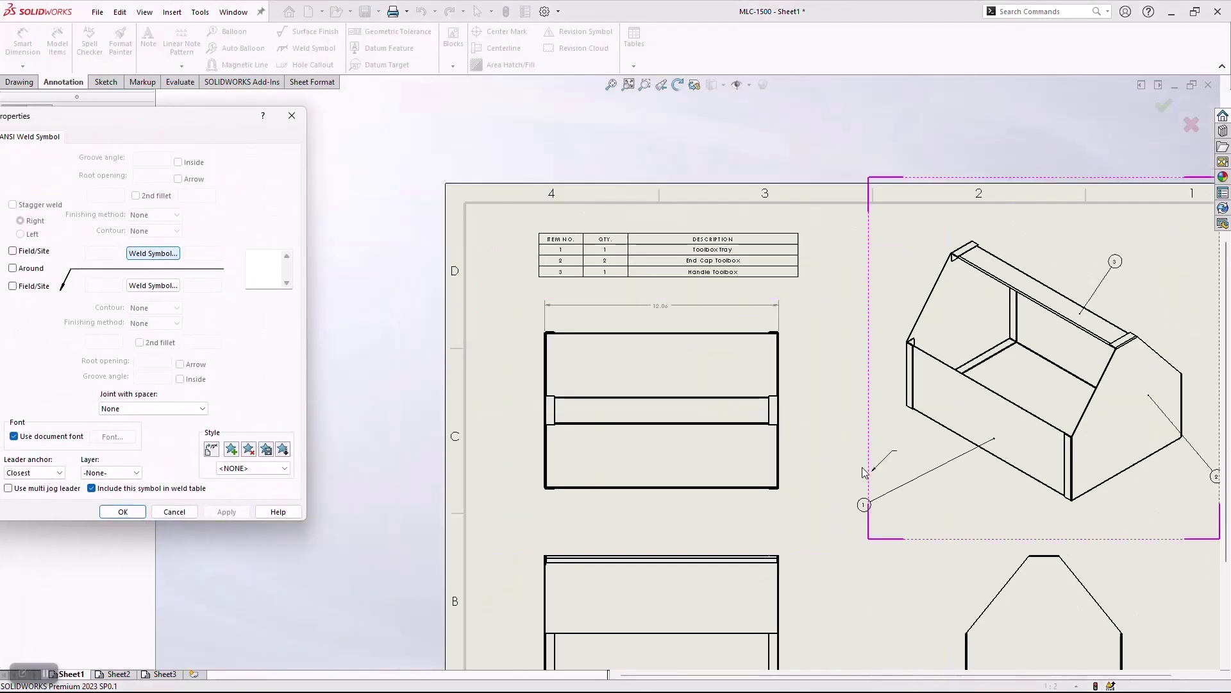
pyautogui.scroll(-2, 709, 390)
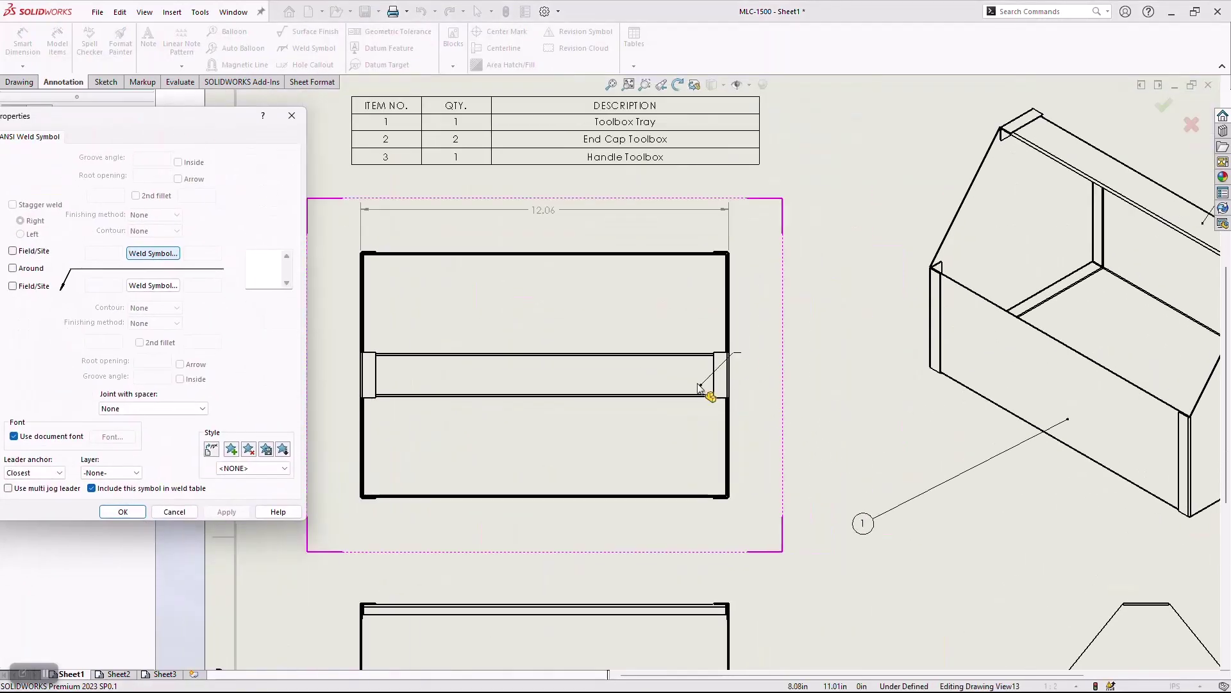
pyautogui.click(827, 302)
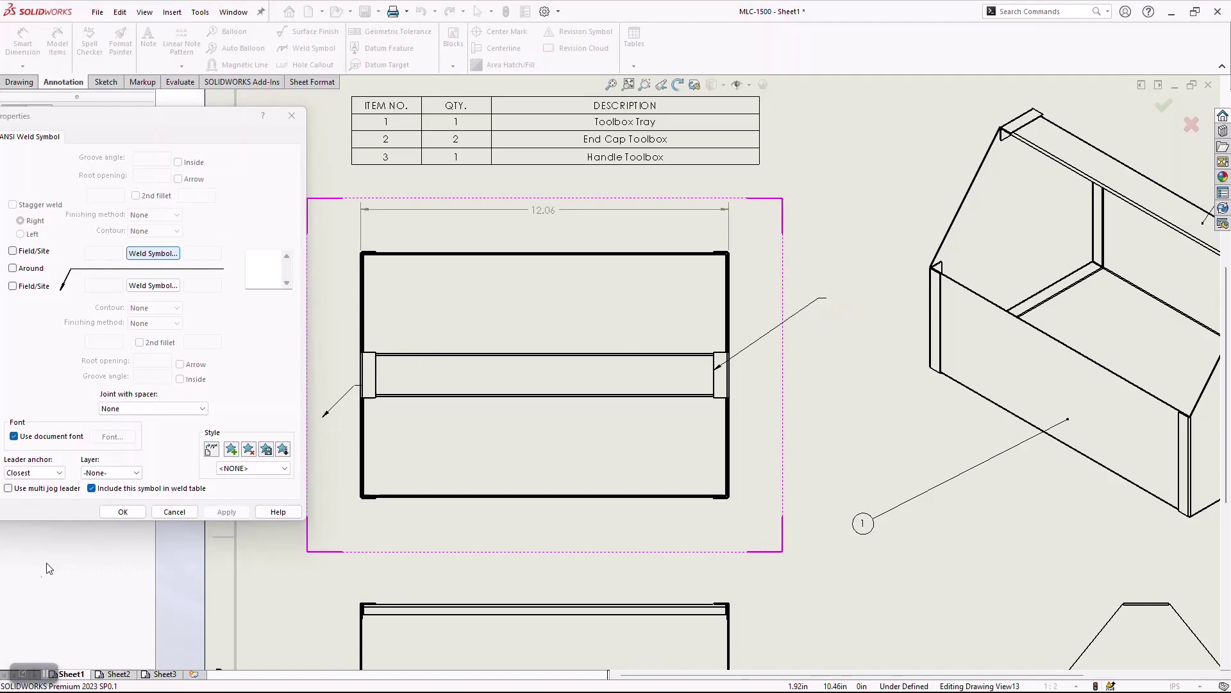
pyautogui.click(118, 511)
pyautogui.press('f')
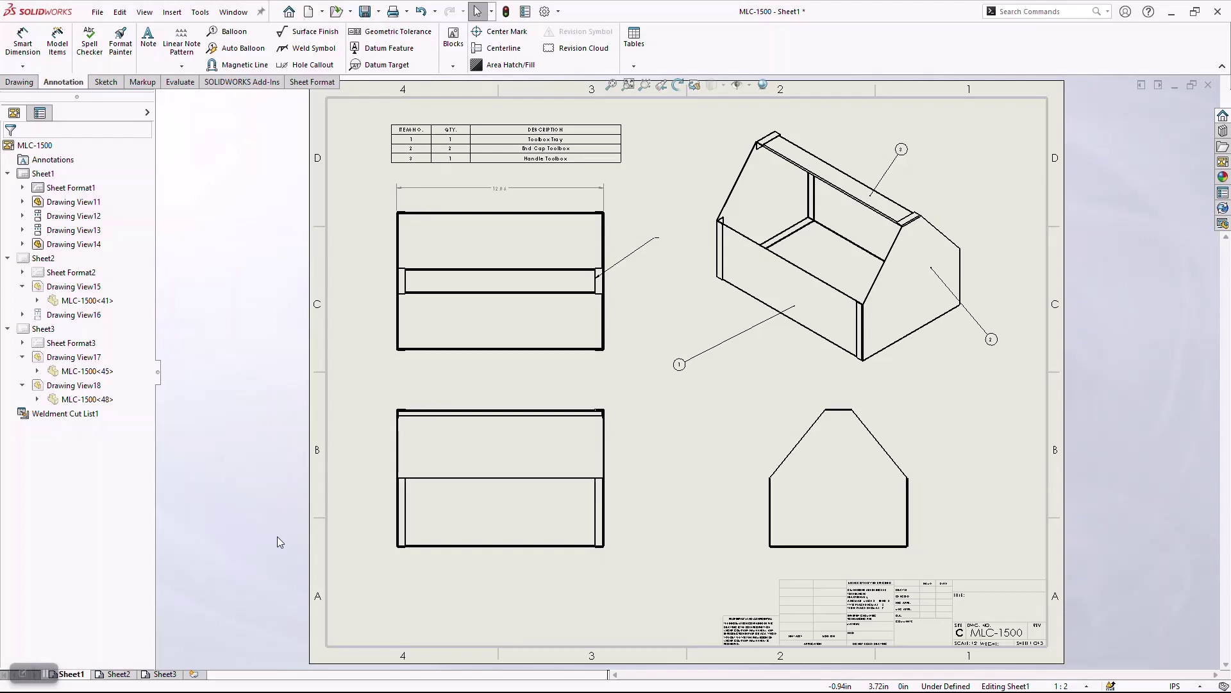
# Review the flat patterns on Sheet2 and Sheet3, then return to Sheet1
pyautogui.click(127, 674)
pyautogui.click(162, 676)
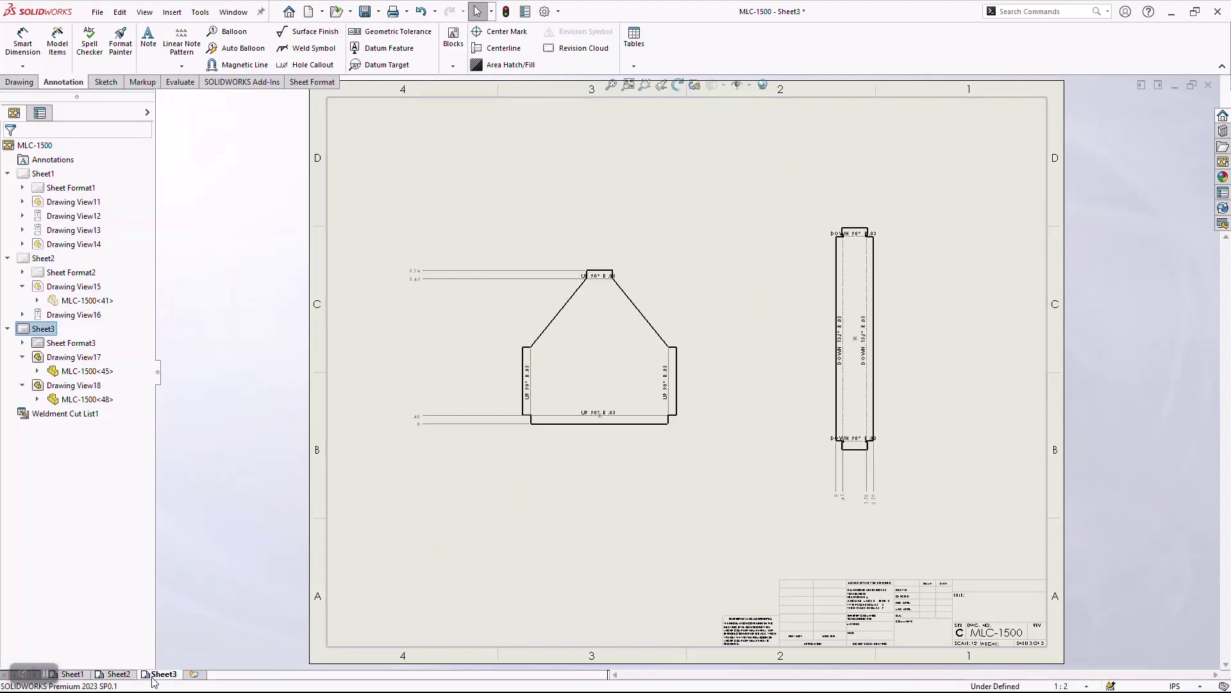
pyautogui.click(118, 675)
pyautogui.click(83, 675)
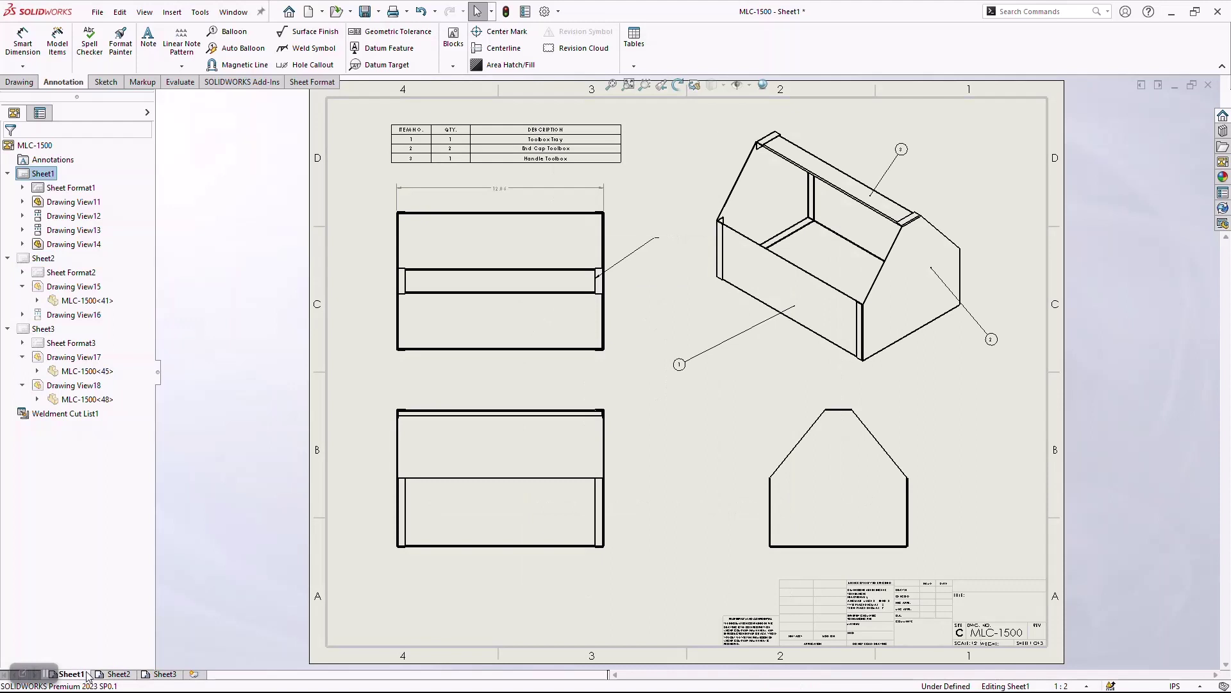